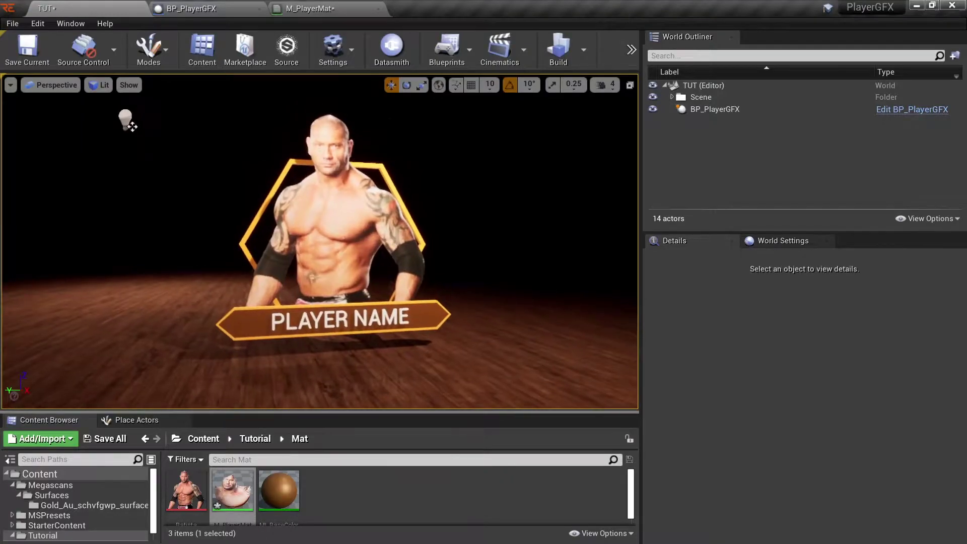
Step: Orbit the player card in the TUT level and in the BP_PlayerGFX blueprint preview
right_drag(323, 242, 342, 275)
mouse_move(411, 228)
right_down()
mouse_move(365, 209)
mouse_move(411, 228)
right_up()
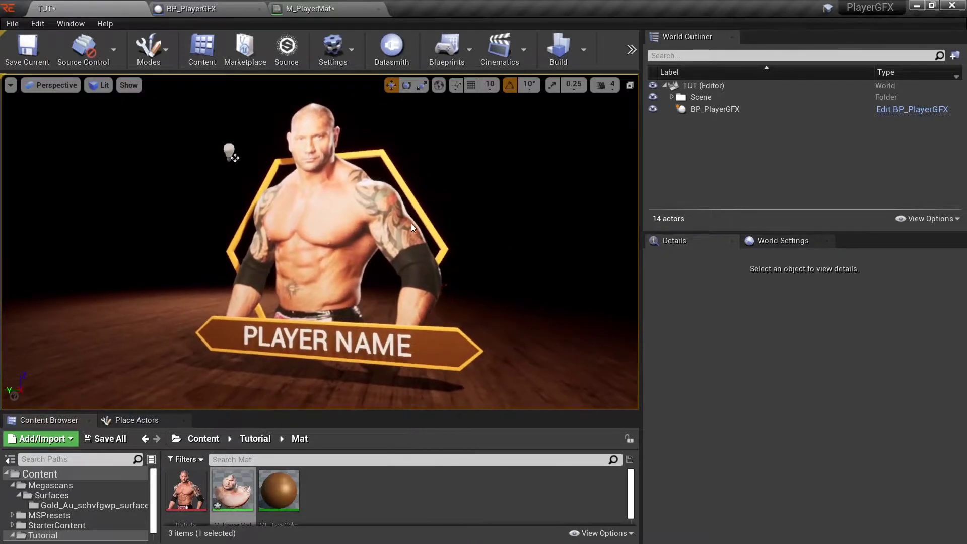
click(217, 9)
right_drag(397, 261, 459, 242)
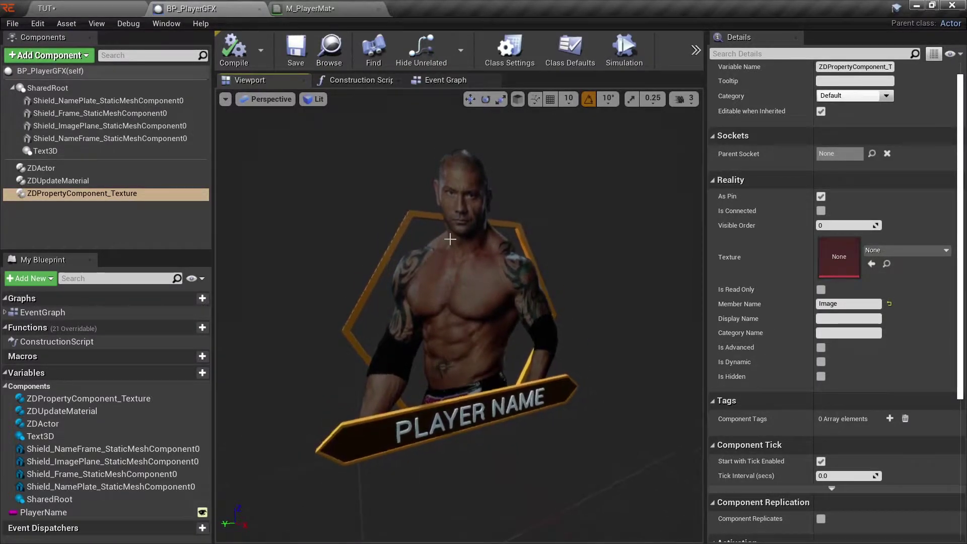
drag(446, 244, 455, 245)
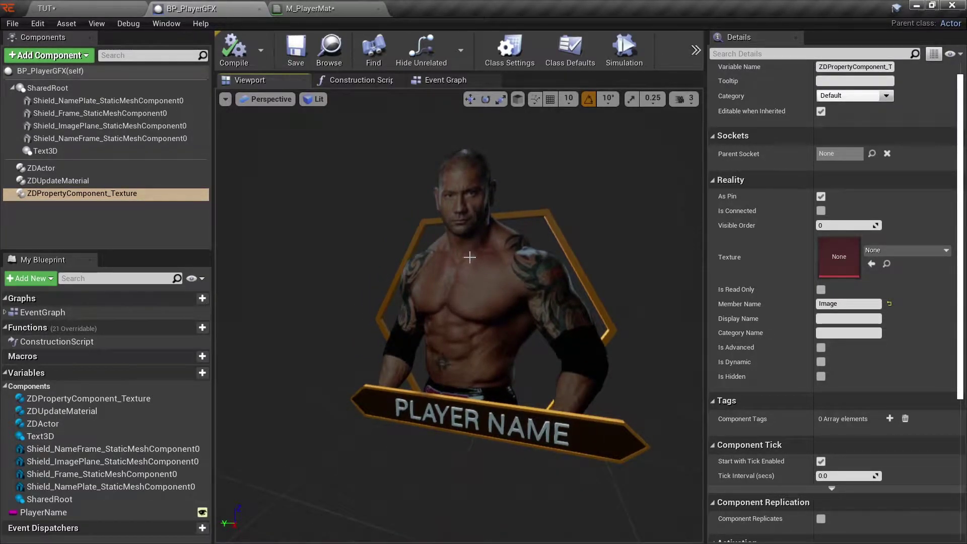
click(91, 10)
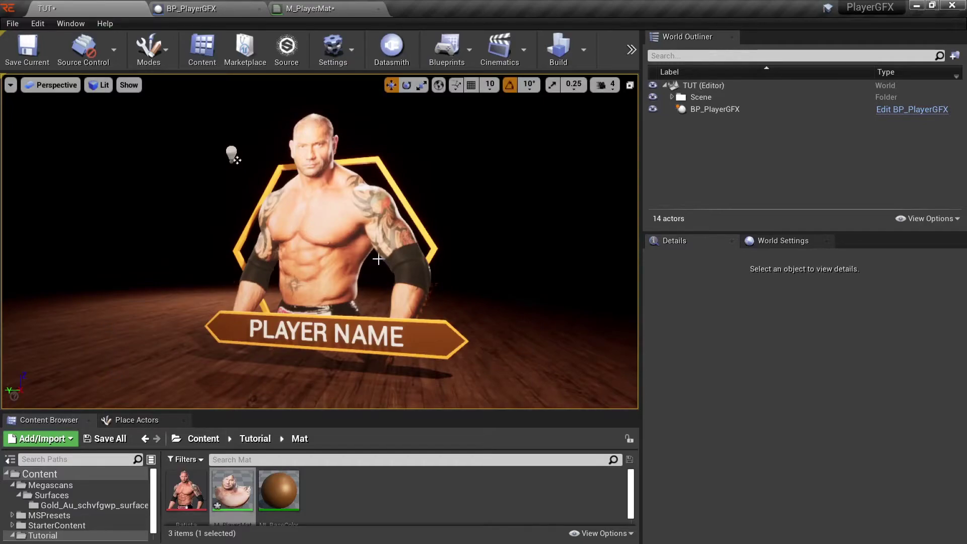
alt+drag(322, 255, 393, 259)
middle_drag(269, 250, 338, 262)
alt+drag(269, 249, 227, 243)
middle_drag(295, 258, 267, 250)
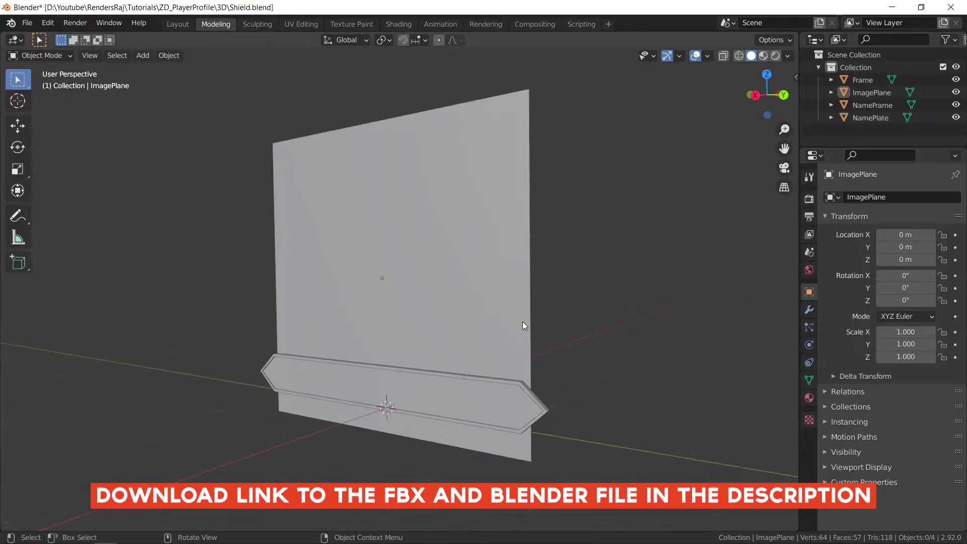
Step: In Blender, hide ImagePlane to reveal the hexagon frame and select all four shield pieces
mouse_move(544, 332)
middle_down()
mouse_move(456, 336)
mouse_move(552, 334)
middle_up()
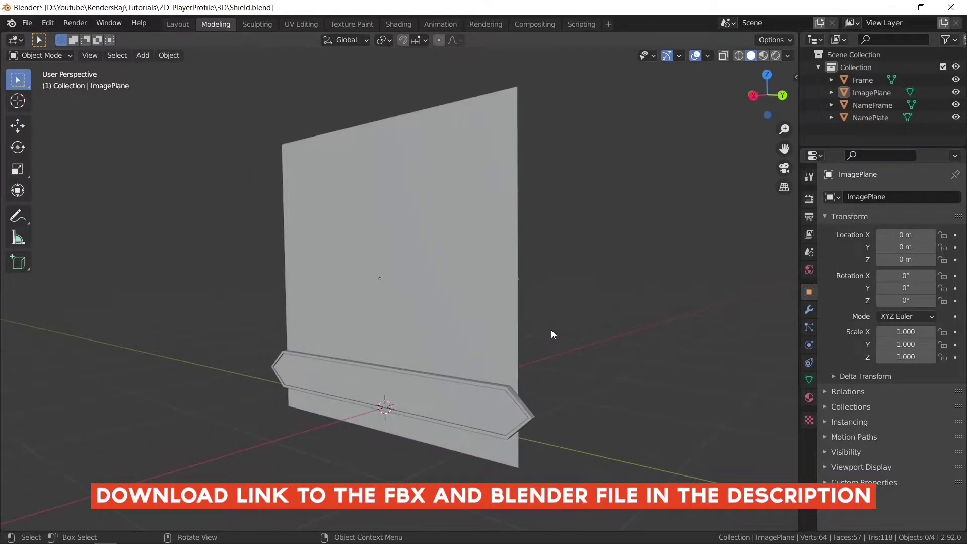
click(506, 104)
middle_drag(604, 156, 608, 179)
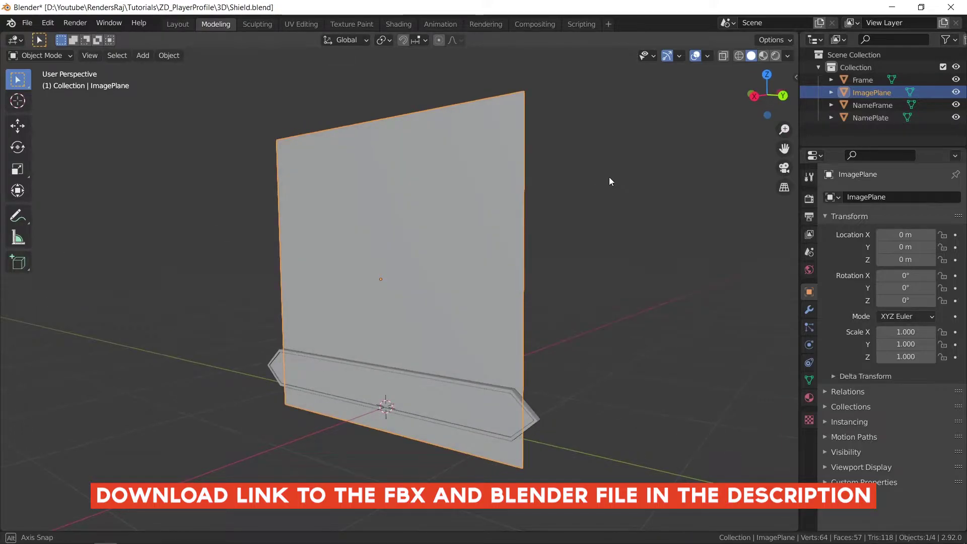
click(956, 93)
middle_drag(654, 242, 525, 298)
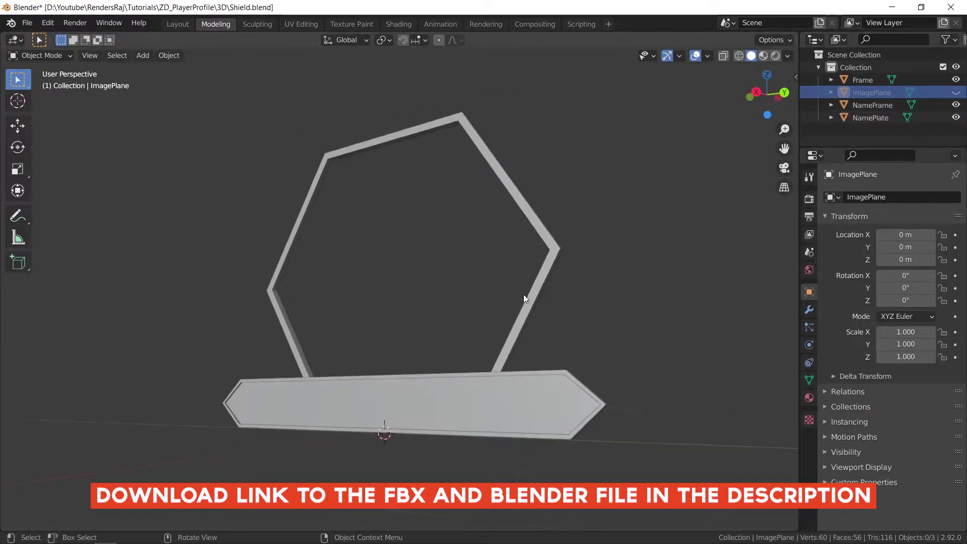
click(552, 244)
click(514, 404)
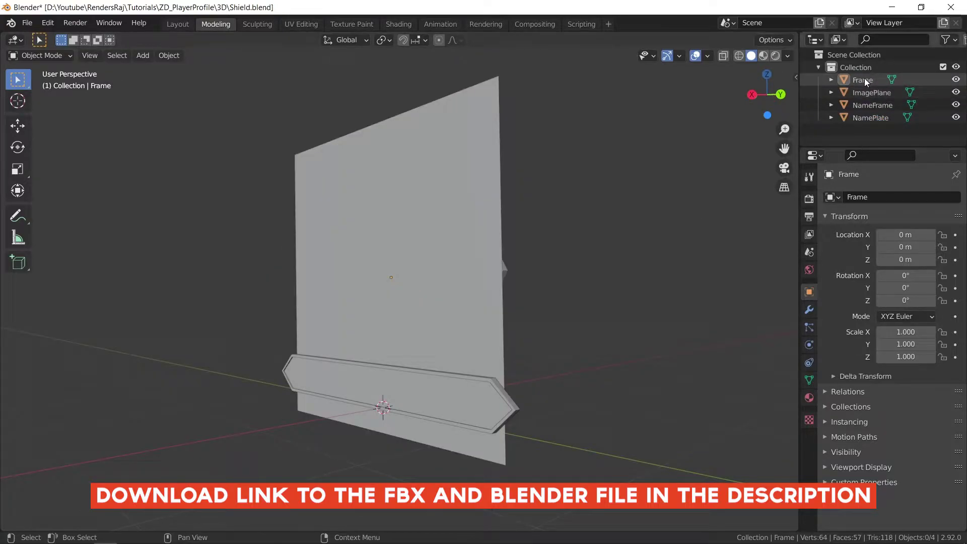
shift+click(867, 117)
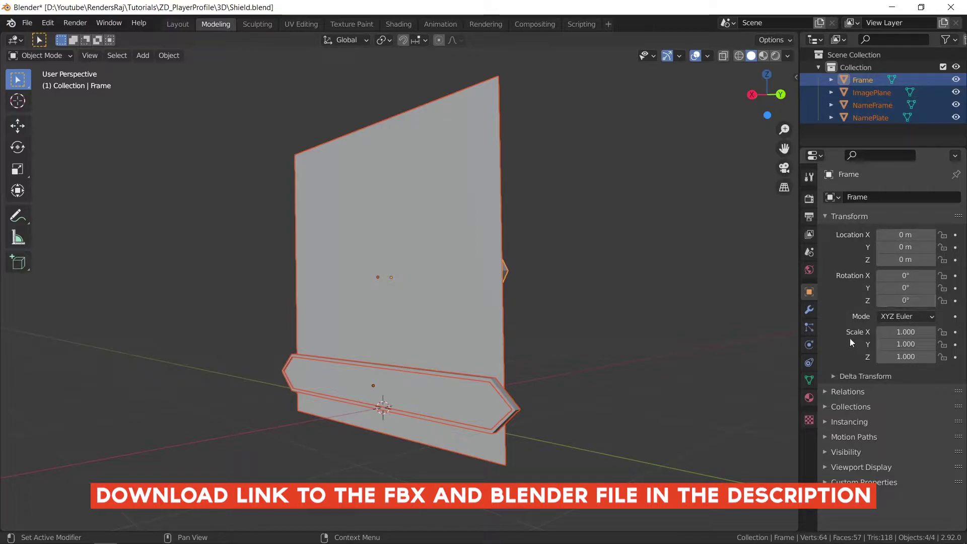
Step: Inspect the NamePlate, NameFrame and Frame UV layouts in the UV Editing workspace
click(576, 327)
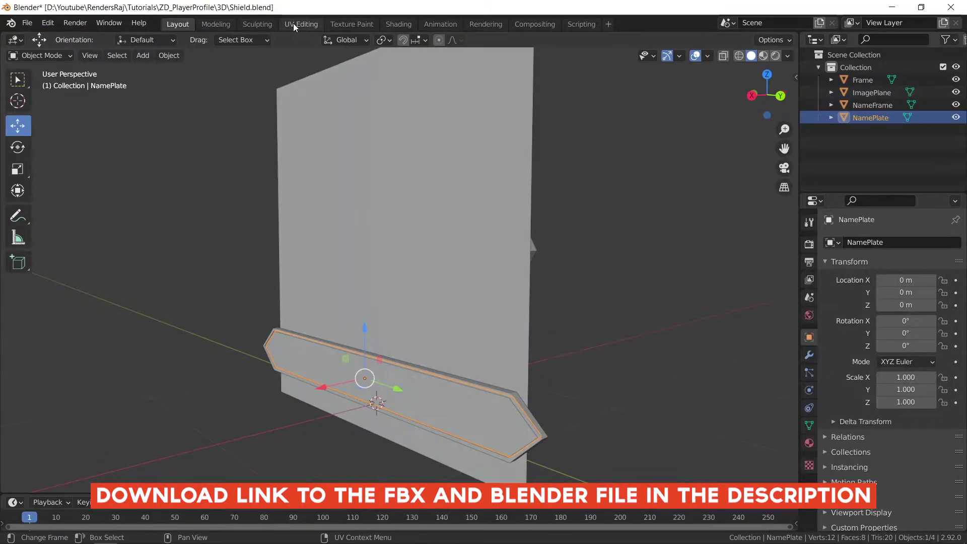
click(295, 25)
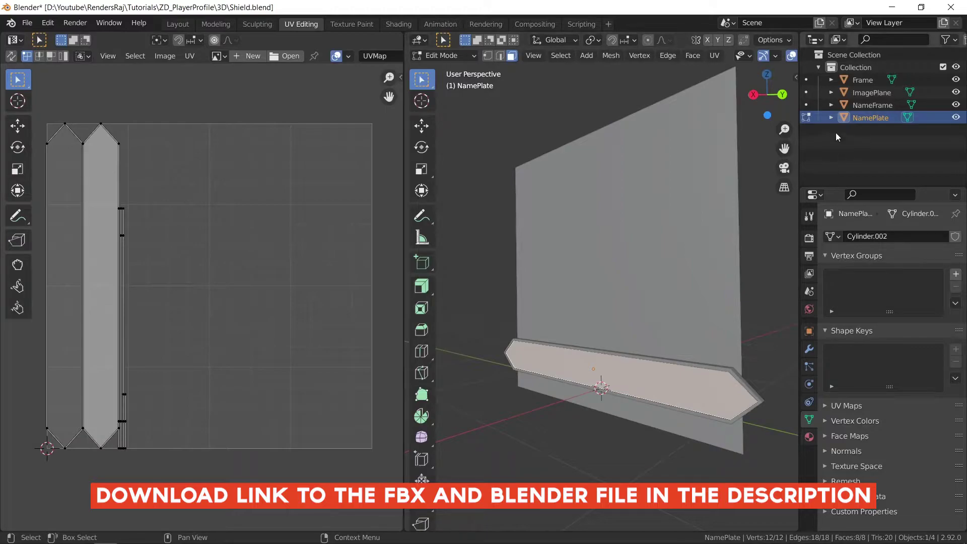
click(807, 92)
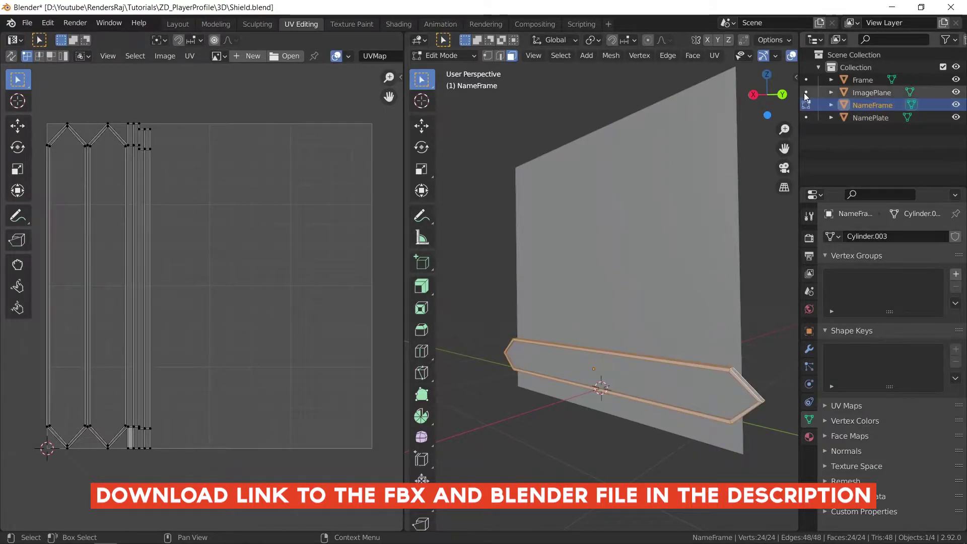
click(806, 80)
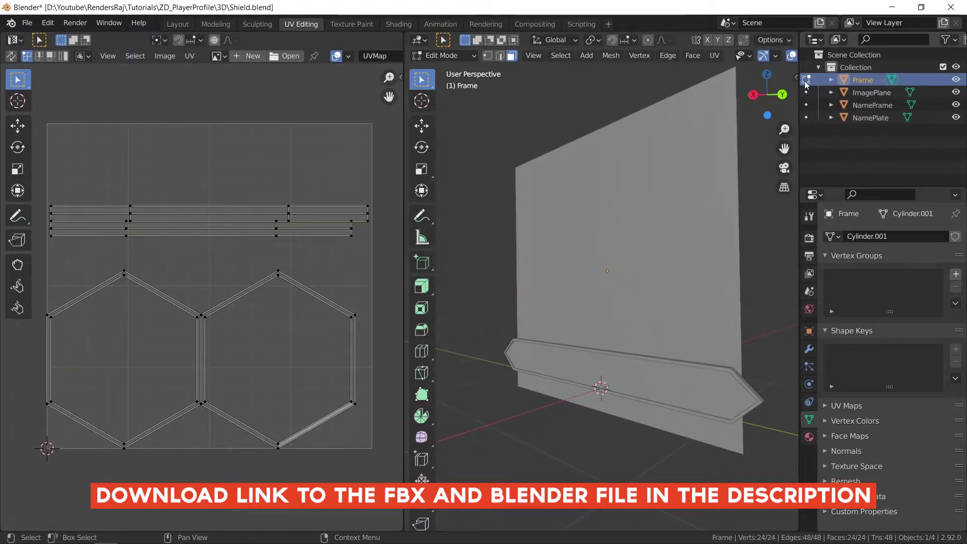
Step: Back in Layout, select Frame through NamePlate in the Outliner
click(179, 24)
middle_drag(478, 201, 600, 204)
click(860, 80)
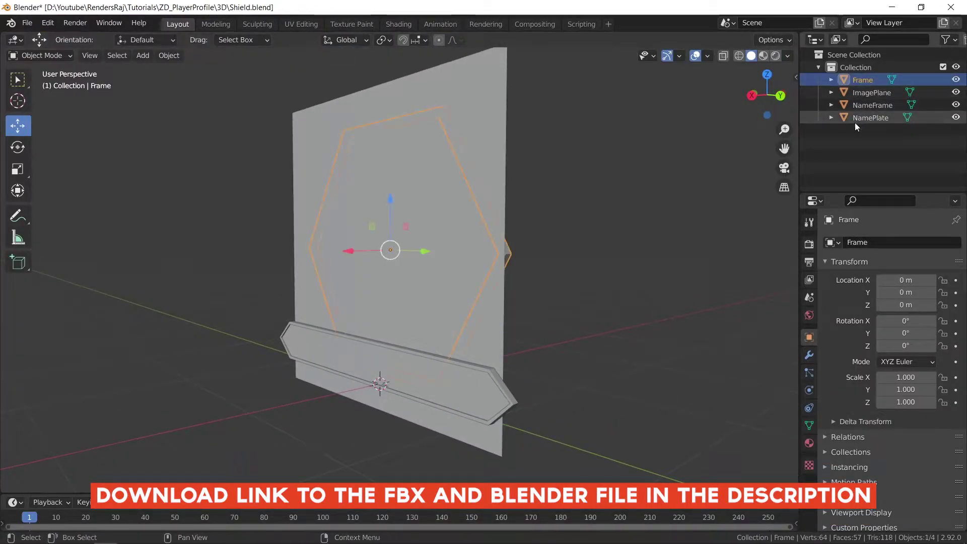
shift+click(870, 118)
Step: Export the selected shield pieces as Shield.fbx with Limit to Selected Objects enabled
click(28, 23)
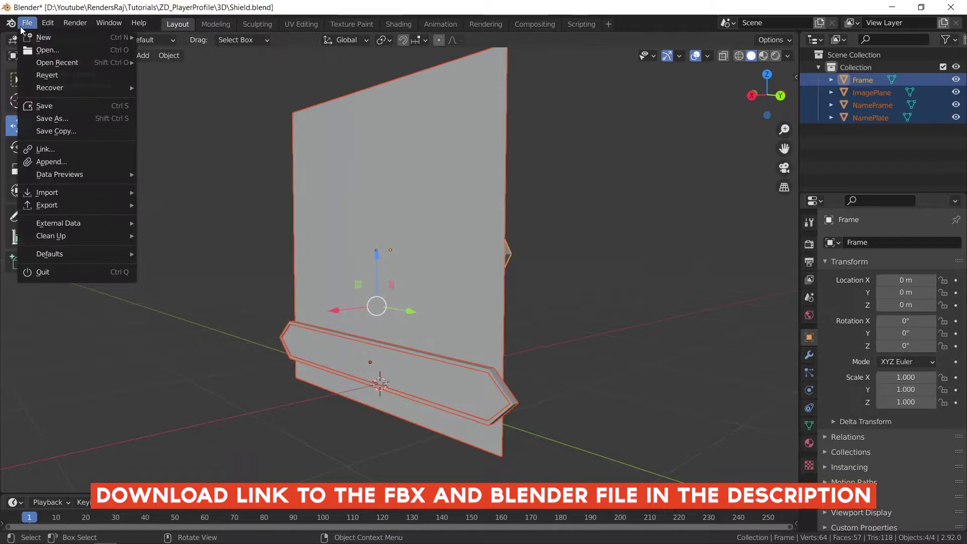
mouse_move(60, 205)
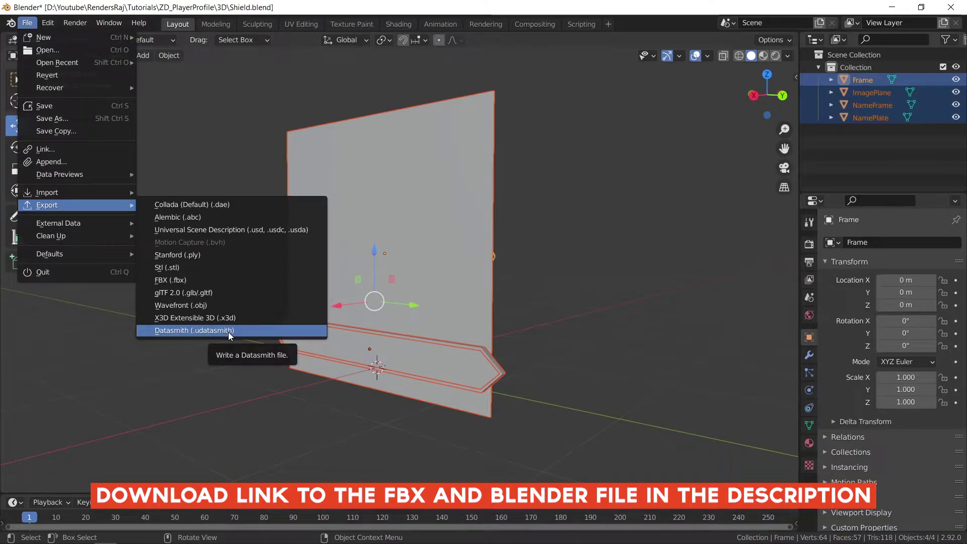
click(180, 280)
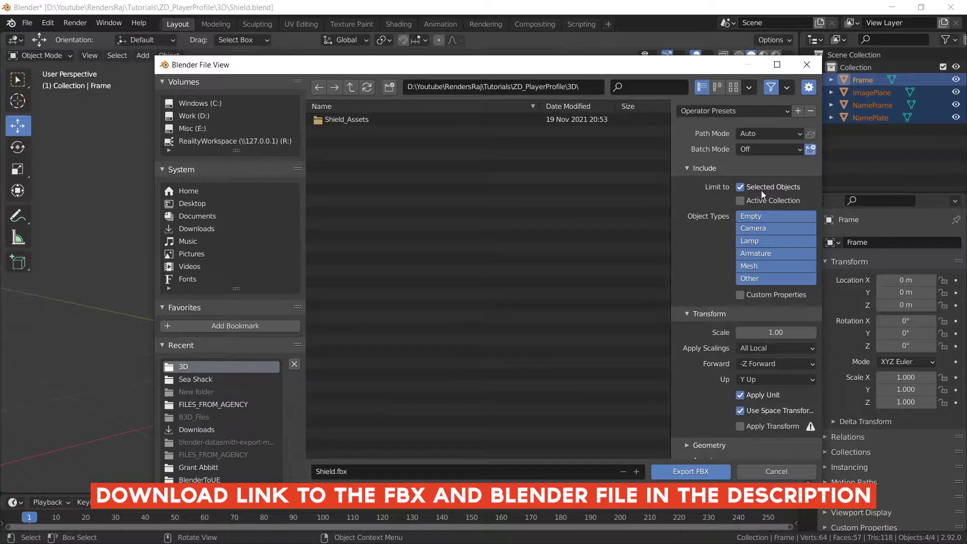
click(740, 187)
click(740, 187)
click(380, 467)
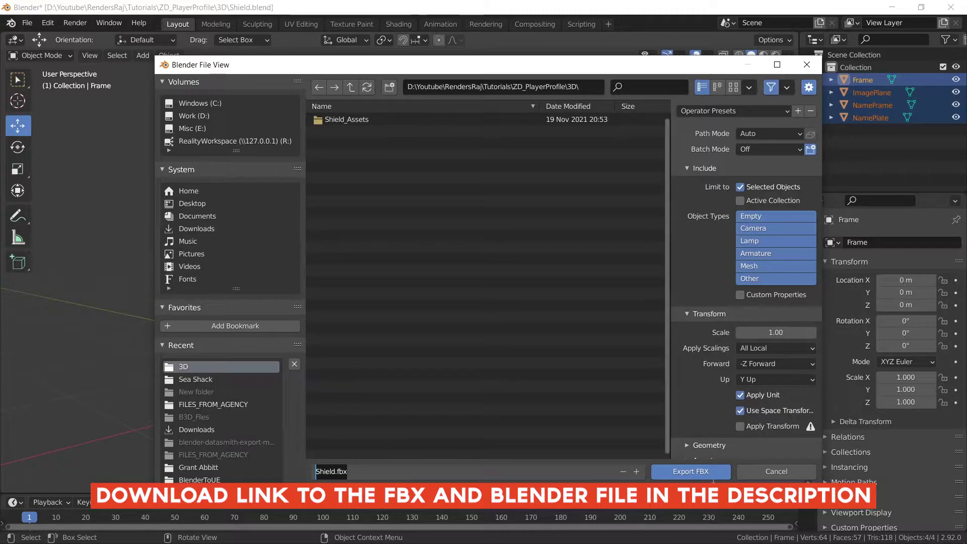
click(683, 473)
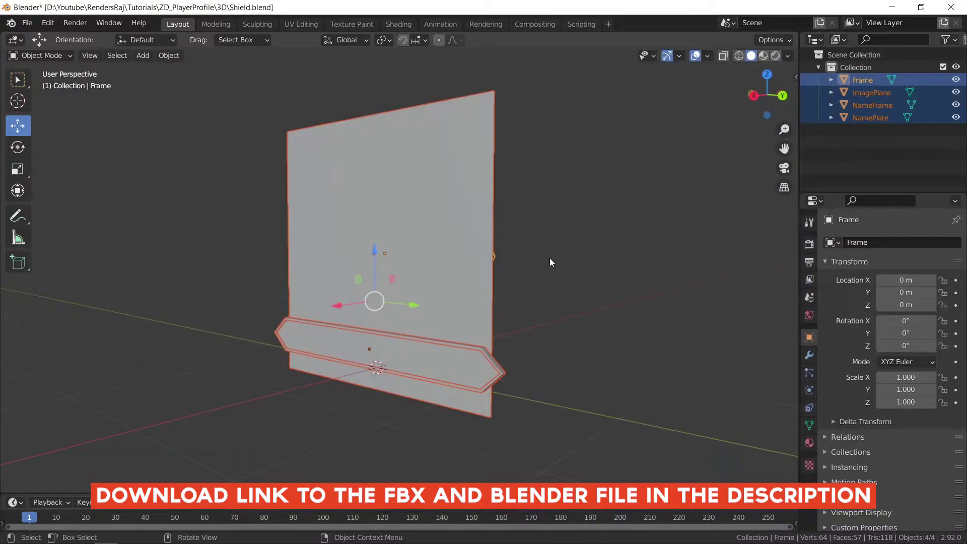
Step: Deselect everything and close Blender, saving the changes
click(564, 250)
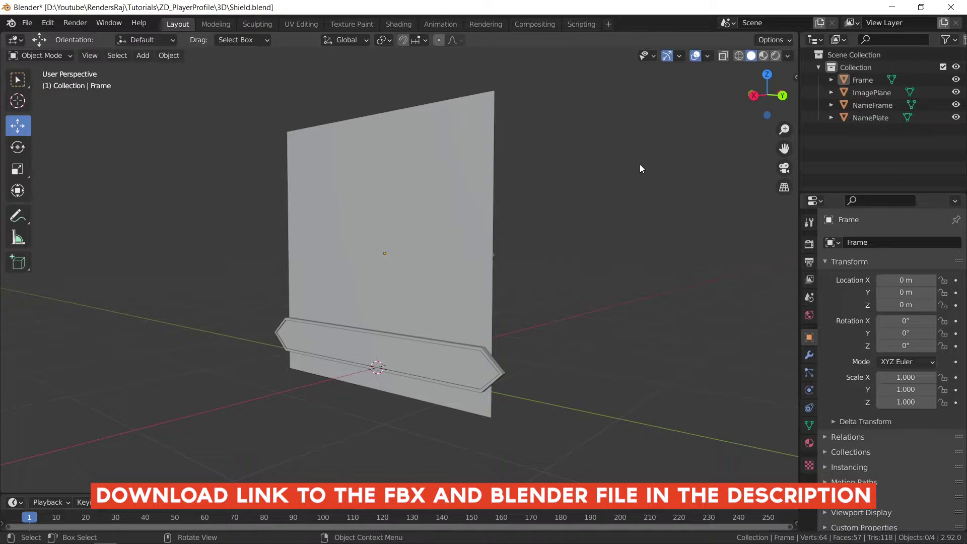
click(947, 11)
click(476, 310)
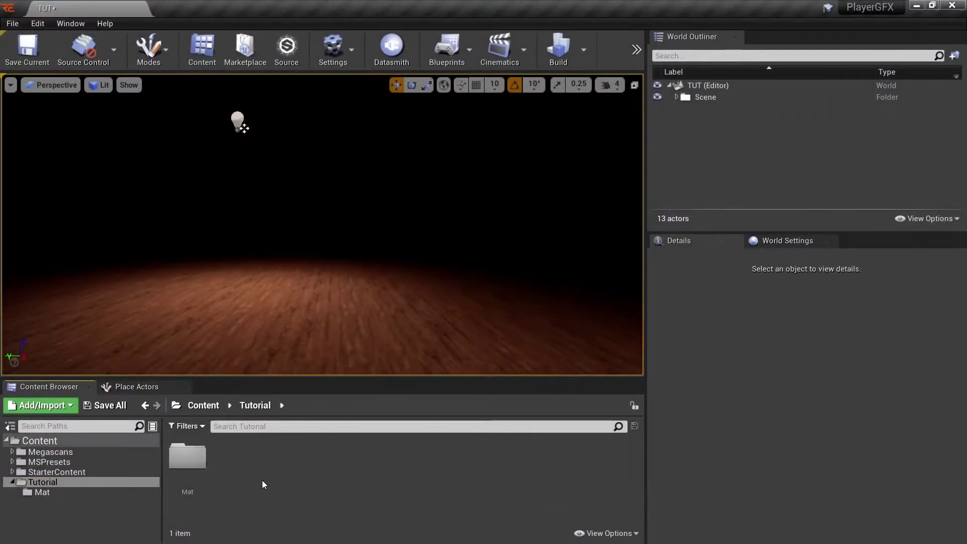
Step: Pick Shield.fbx from Youtube > Tutorials > ZD_PlayerProfile > 3D to import into Tutorial
click(49, 405)
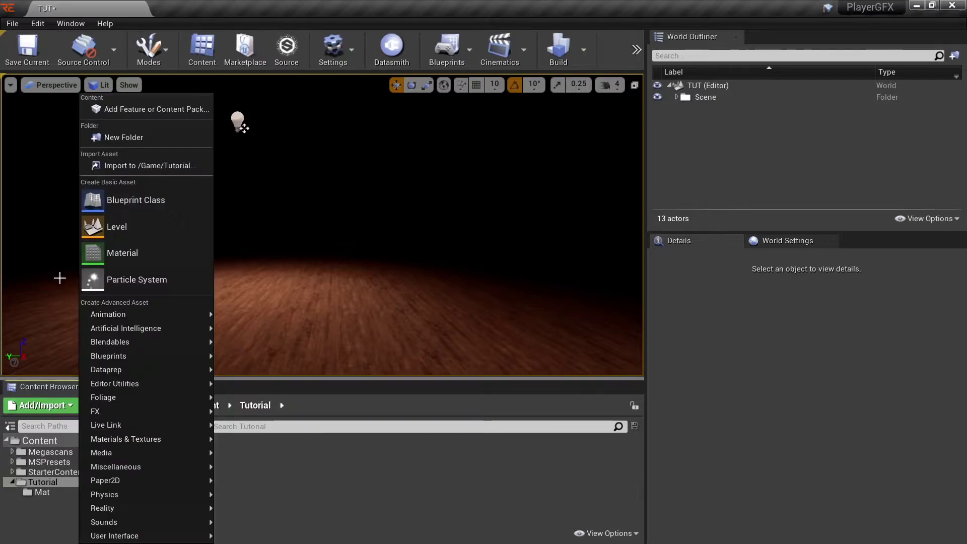
click(112, 166)
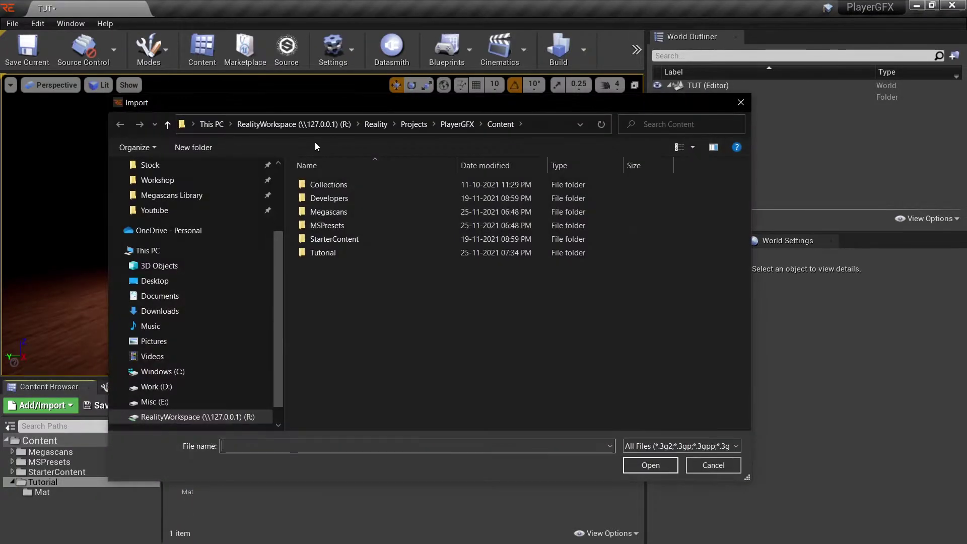
click(191, 210)
double_click(334, 224)
double_click(334, 224)
double_click(331, 186)
click(333, 201)
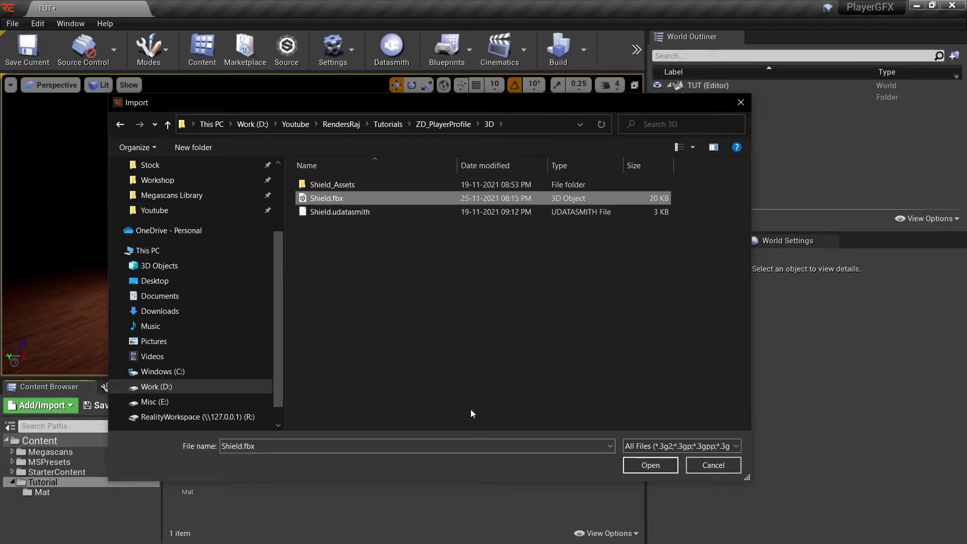
Step: Import all four shield meshes with Import All and close the message log
click(651, 466)
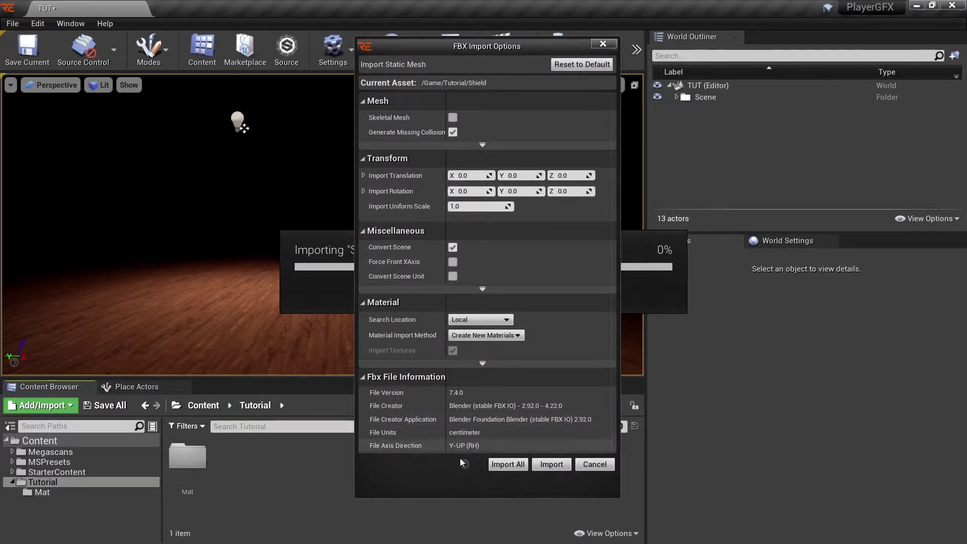
click(520, 468)
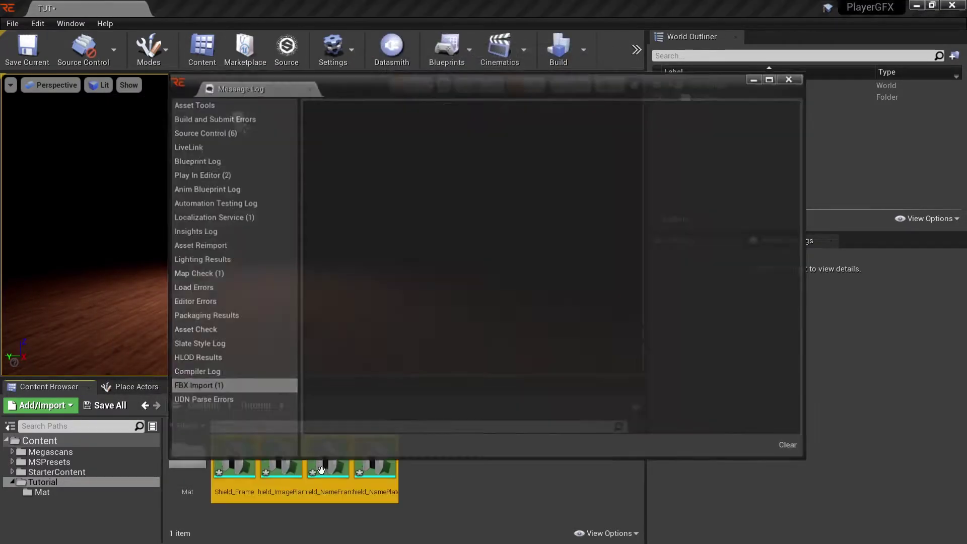
click(790, 79)
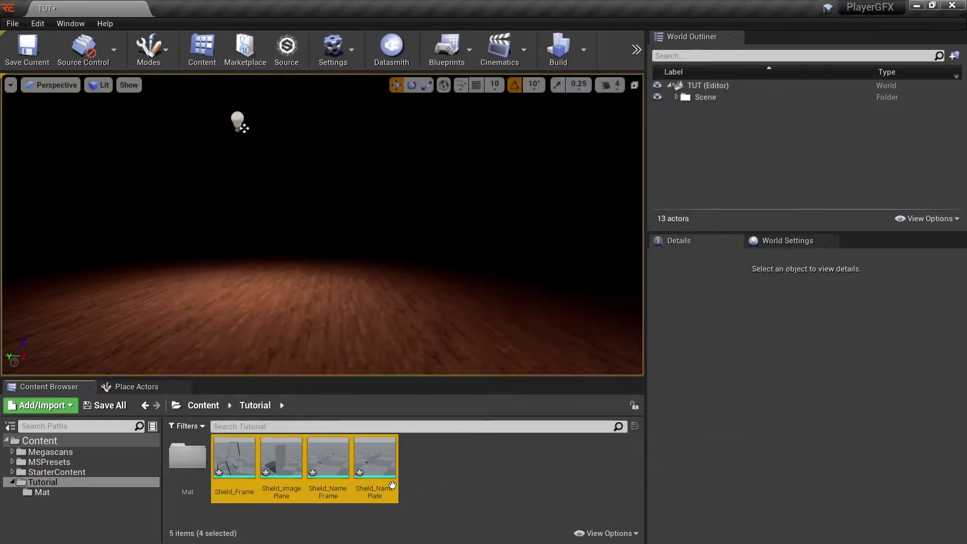
click(235, 456)
Step: Drag the four Shield meshes into the level and reset their location to 0, 0, 0
click(281, 456)
click(322, 464)
click(383, 466)
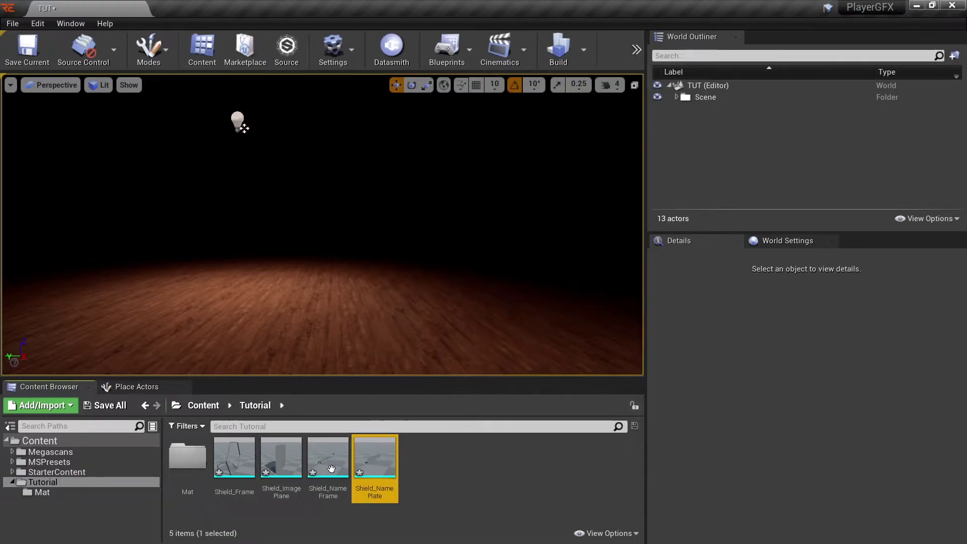
click(234, 456)
shift+click(375, 456)
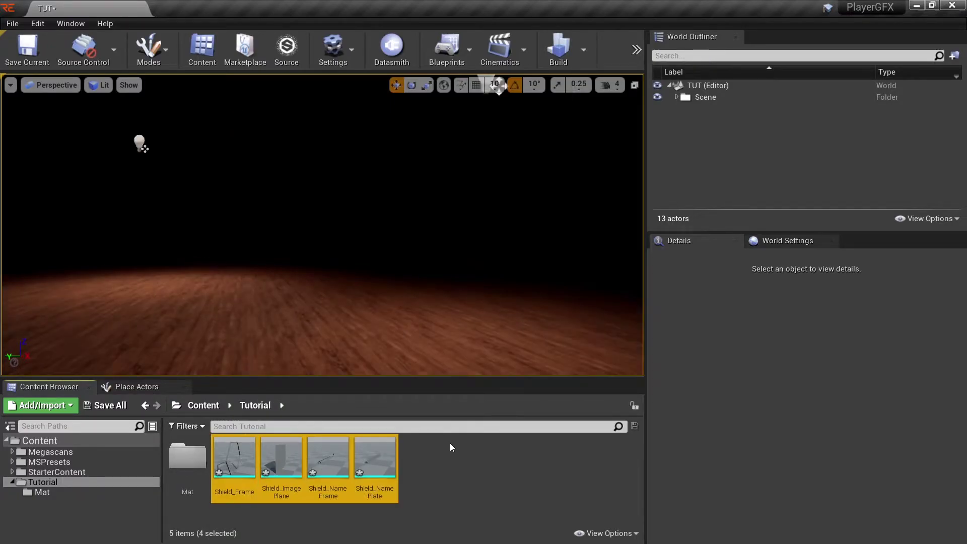
drag(372, 455, 318, 330)
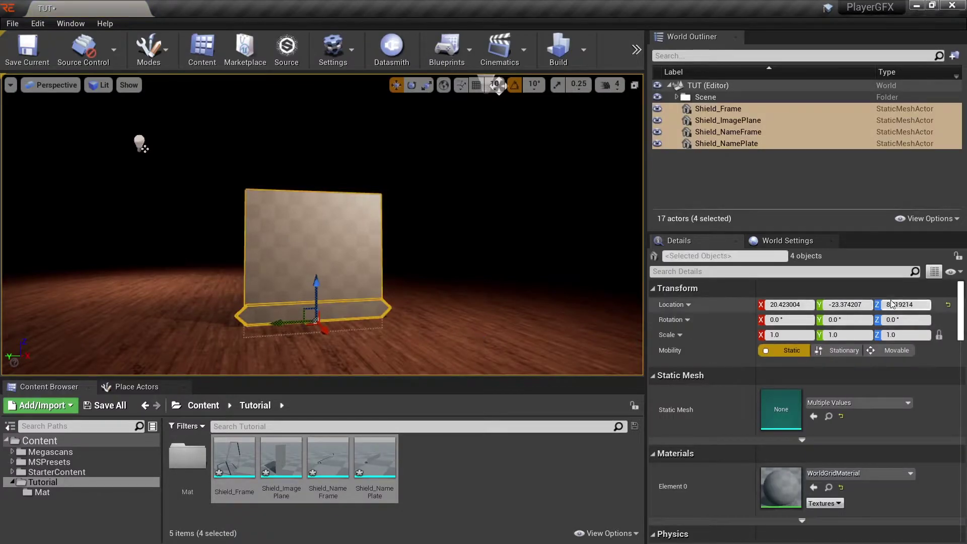
click(948, 306)
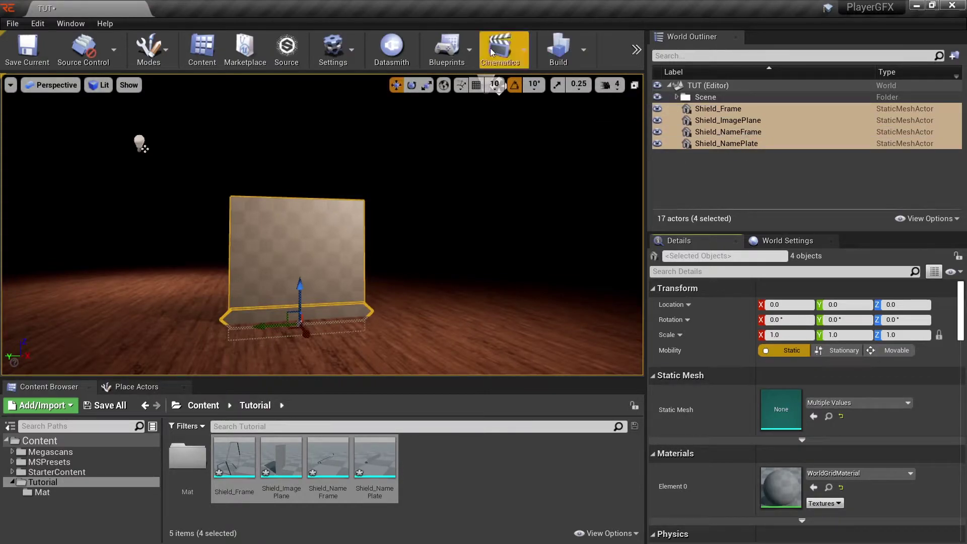
click(465, 49)
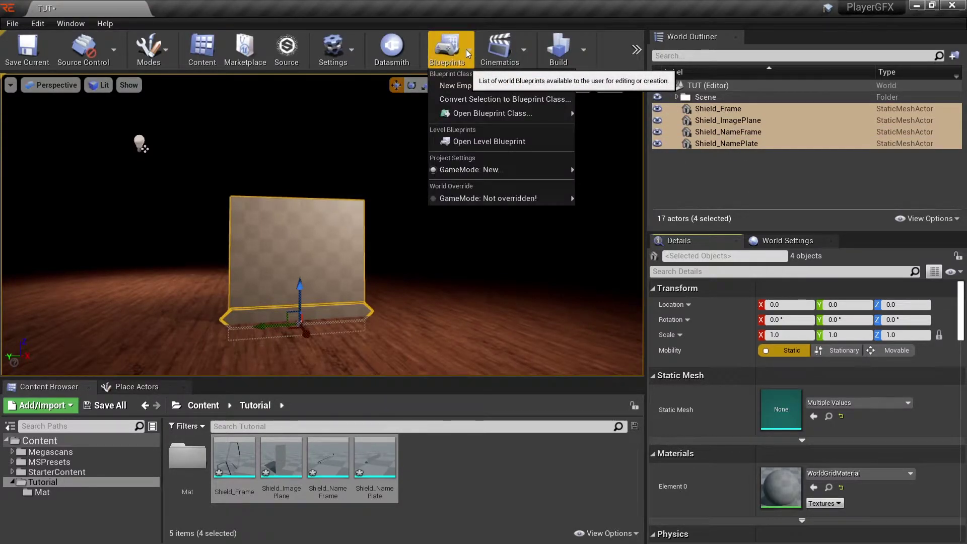
Step: Convert the selected meshes to a Harvest Components blueprint class named BP_PlayerGFX
click(473, 101)
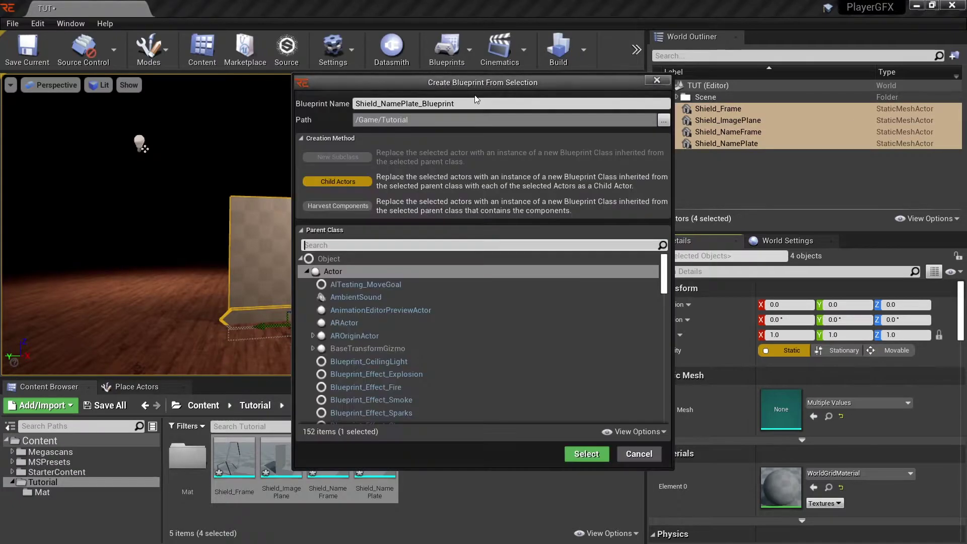
click(342, 208)
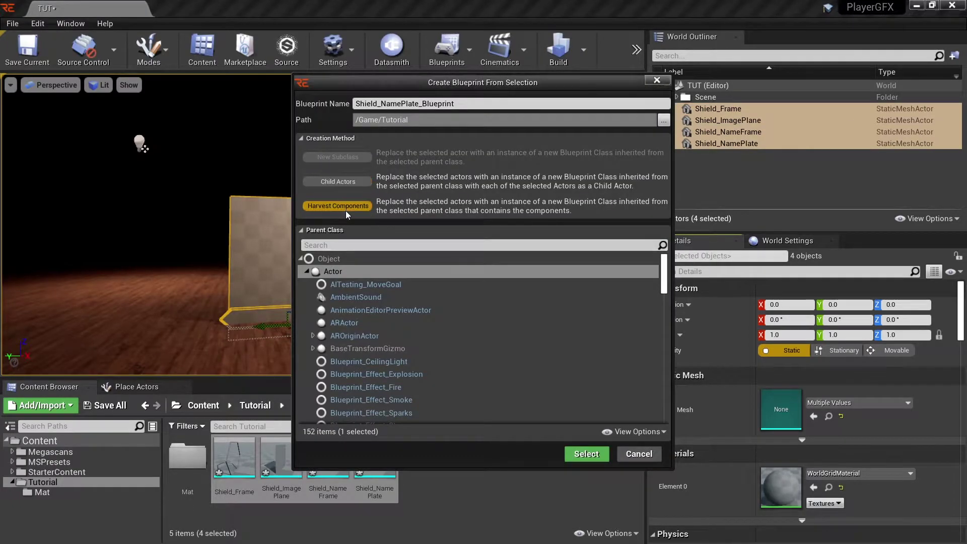
click(474, 108)
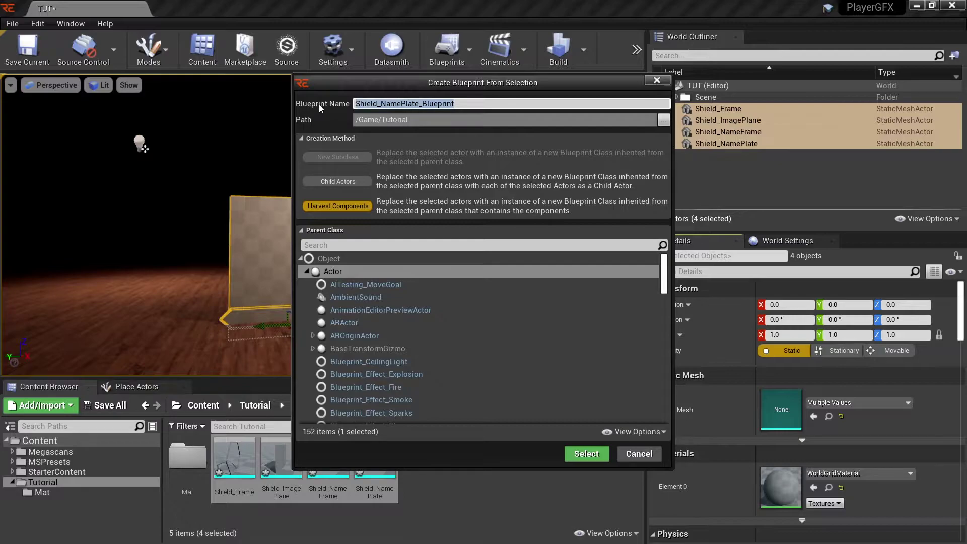
text(BP_PlayerH)
key(BackSpace)
text(GFX)
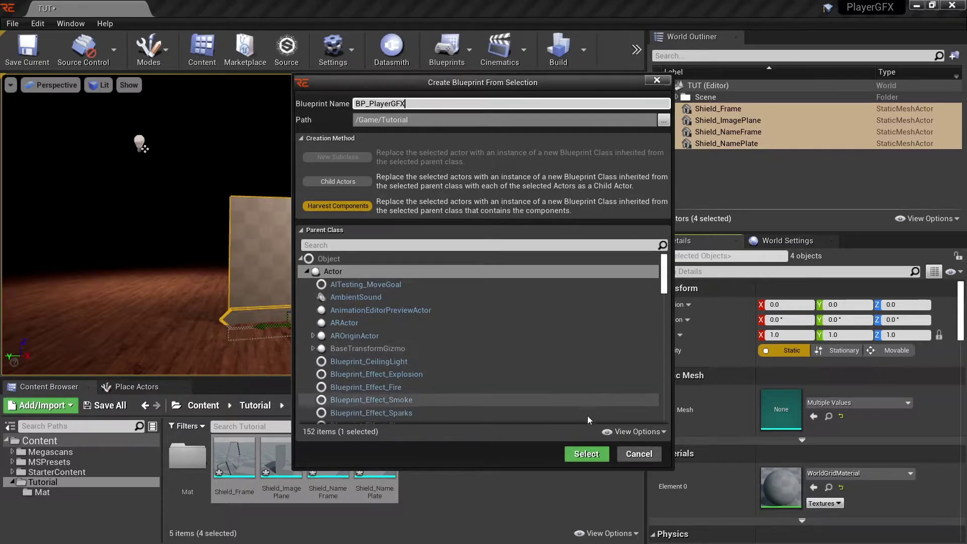
click(582, 454)
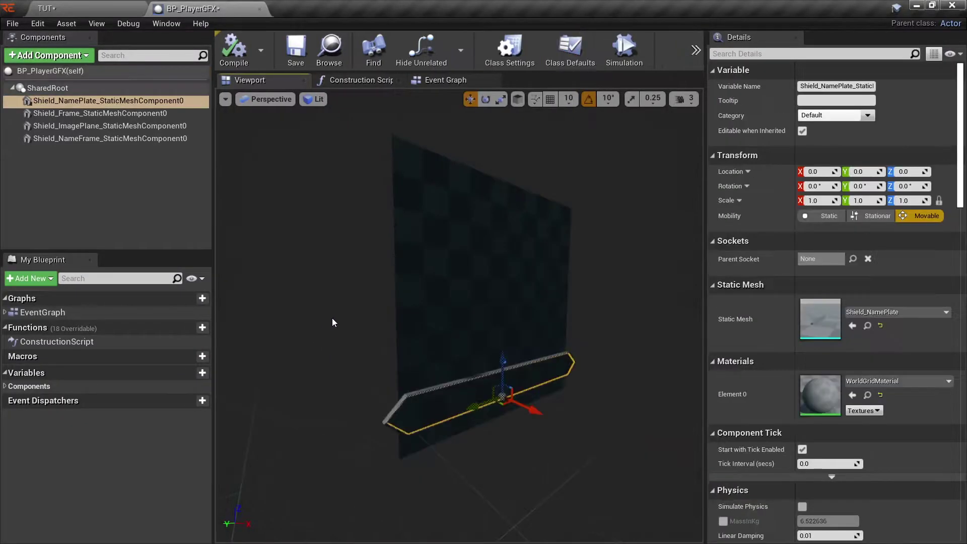
Step: Review the Shield_Frame, Shield_ImagePlane and Shield_NameFrame components in BP_PlayerGFX, then return to TUT
mouse_move(331, 320)
alt+mouse_down()
mouse_move(403, 320)
mouse_move(324, 313)
alt+mouse_up()
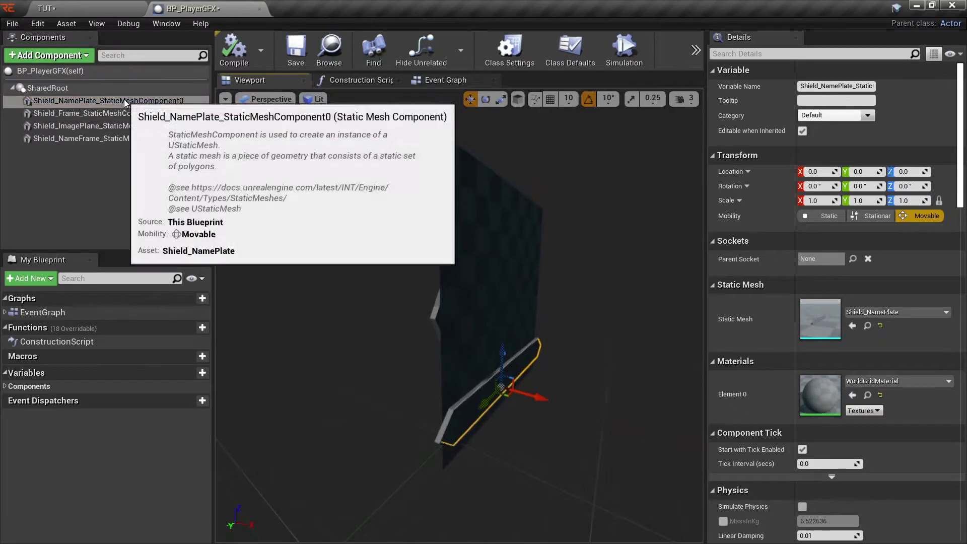
click(113, 114)
click(112, 126)
click(113, 139)
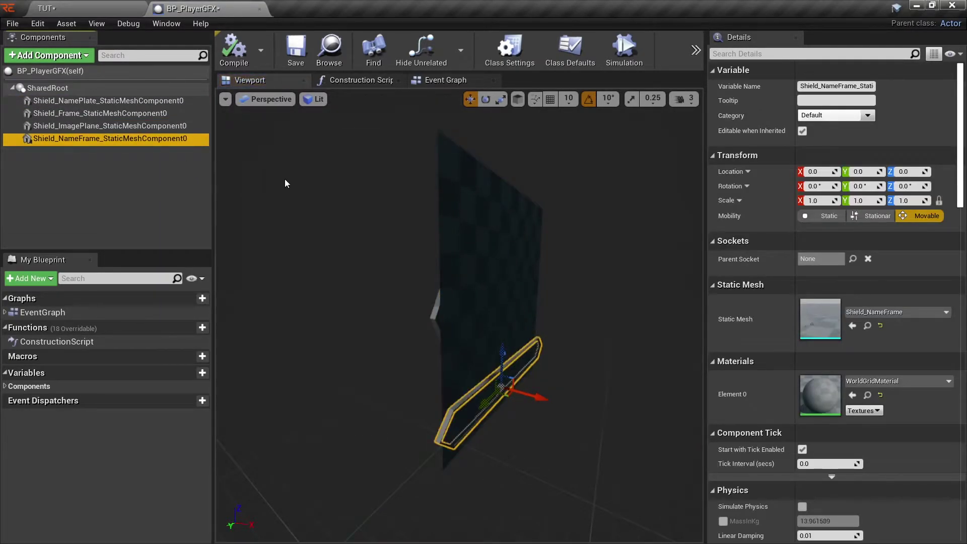
alt+drag(440, 346, 425, 343)
mouse_move(387, 344)
right_down()
mouse_move(395, 333)
mouse_move(388, 326)
right_up()
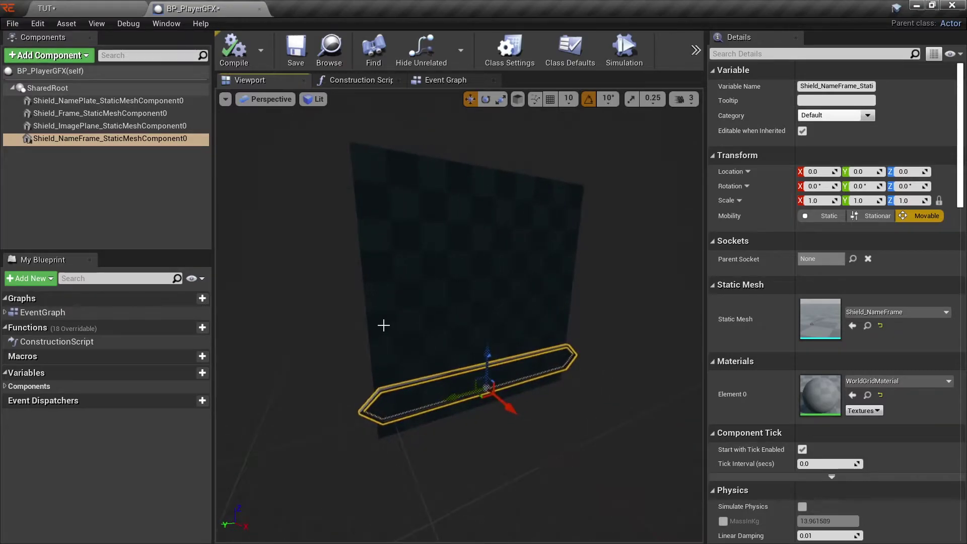
click(121, 3)
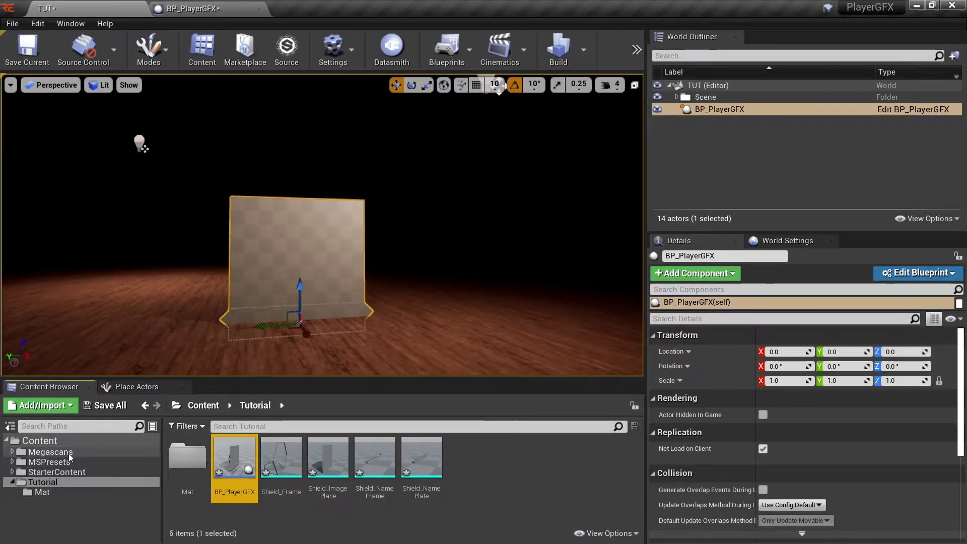
Step: Select the Gold_Au_schvfgwp_surface_inst material in Megascans > Surfaces
double_click(187, 459)
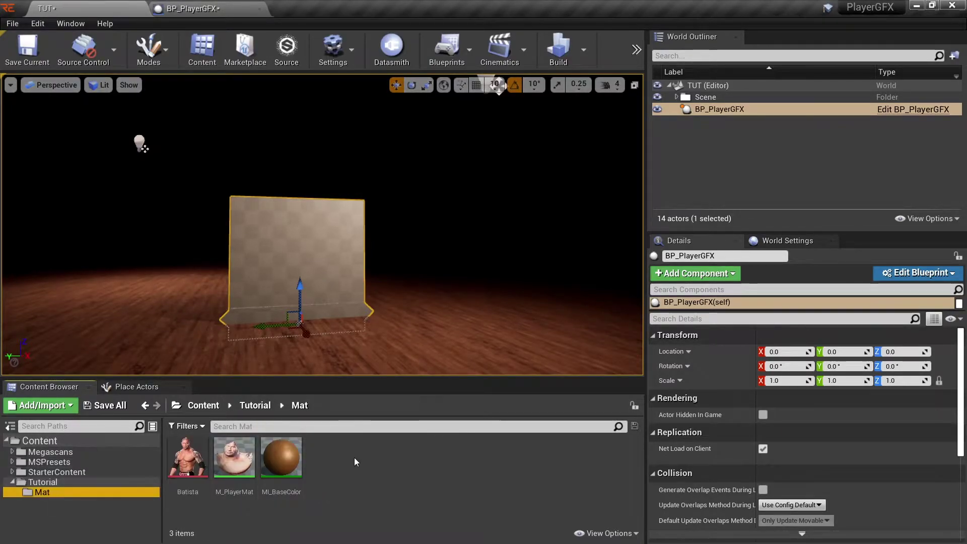
click(80, 451)
double_click(187, 455)
click(205, 464)
double_click(206, 464)
click(234, 460)
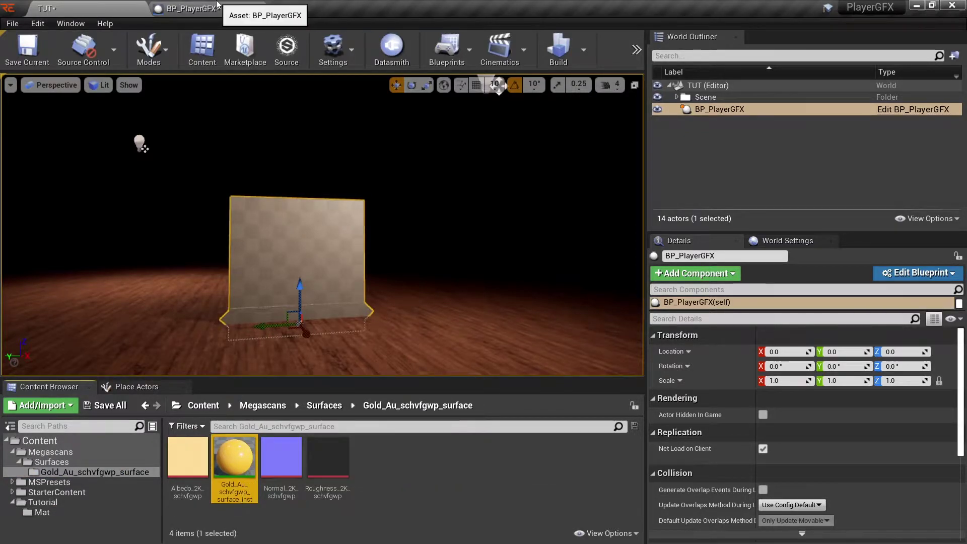
Step: Assign the gold material to Element 0 of Shield_NameFrame and Shield_Frame in BP_PlayerGFX
click(199, 6)
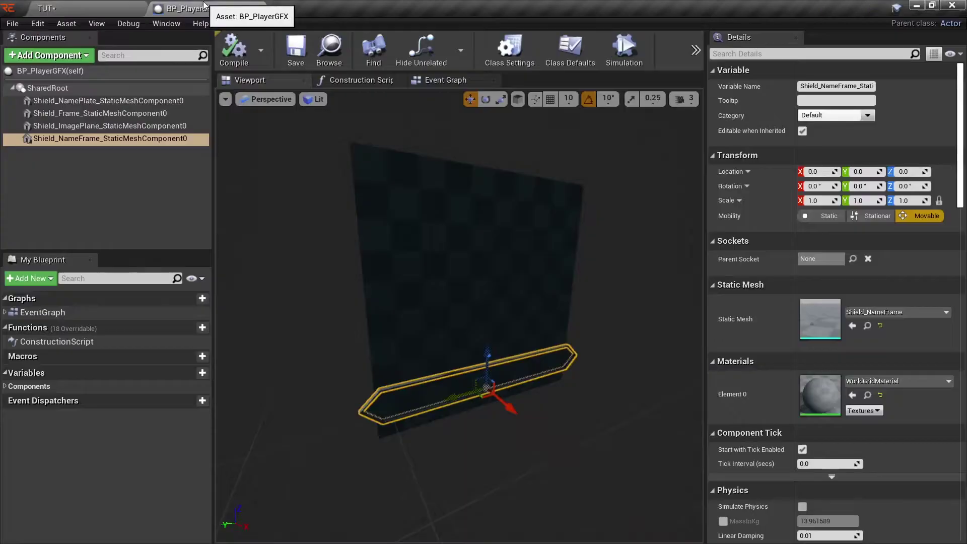
alt+drag(418, 357, 423, 303)
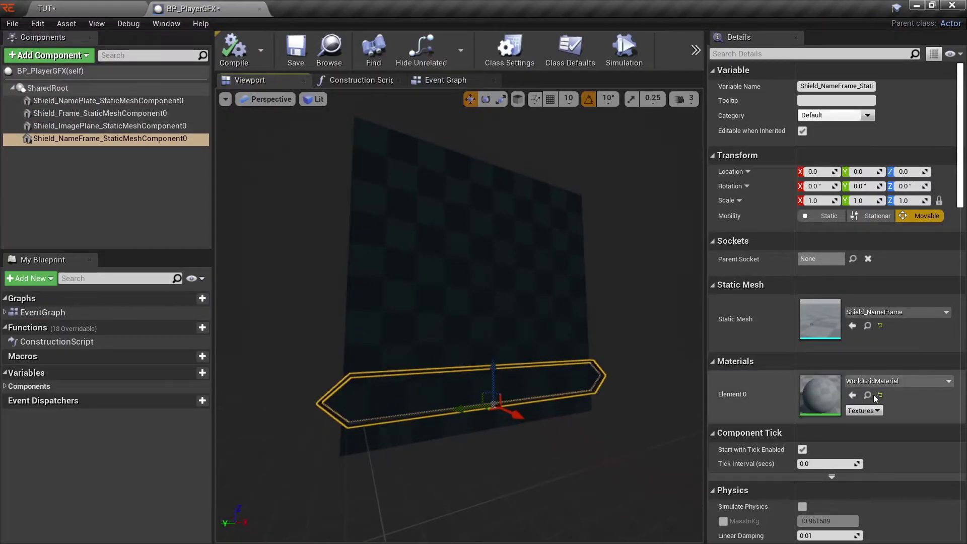
click(852, 395)
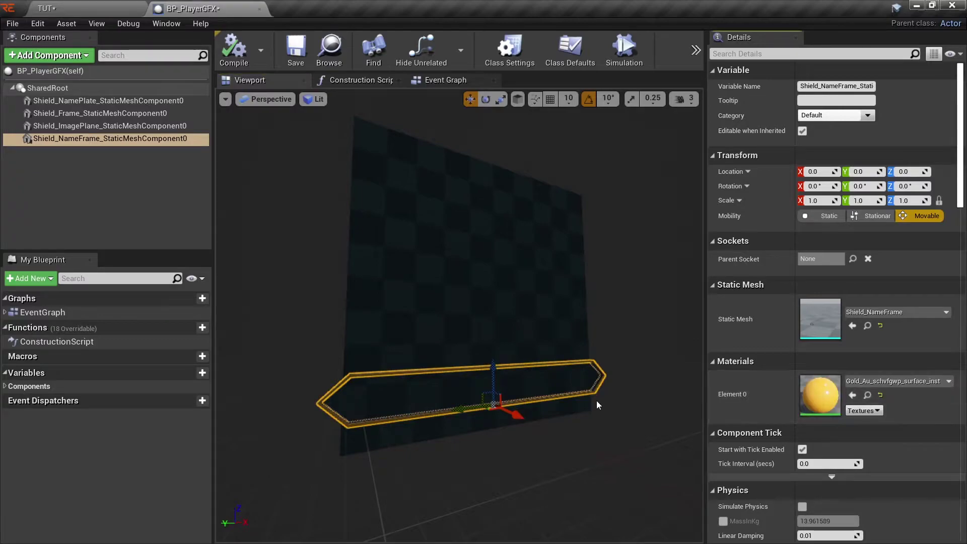
alt+drag(376, 266, 478, 262)
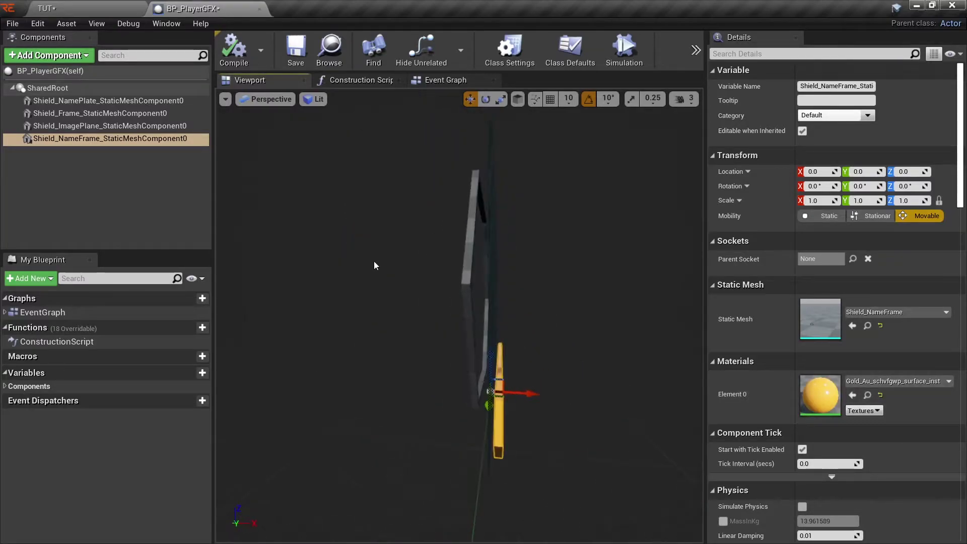
click(465, 271)
click(853, 395)
alt+drag(438, 259, 393, 259)
click(370, 385)
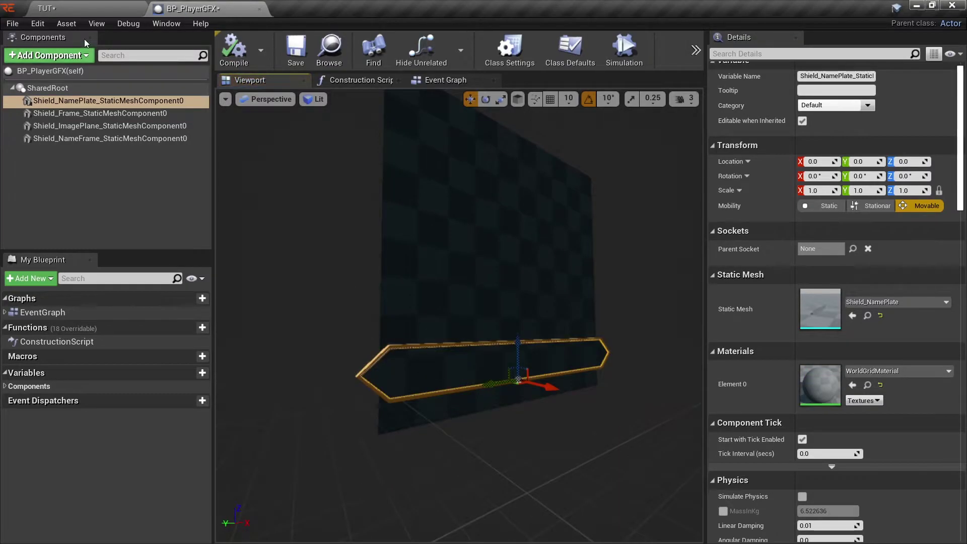
Step: Give the Shield_NamePlate the MI_BaseColor material
click(97, 9)
click(282, 464)
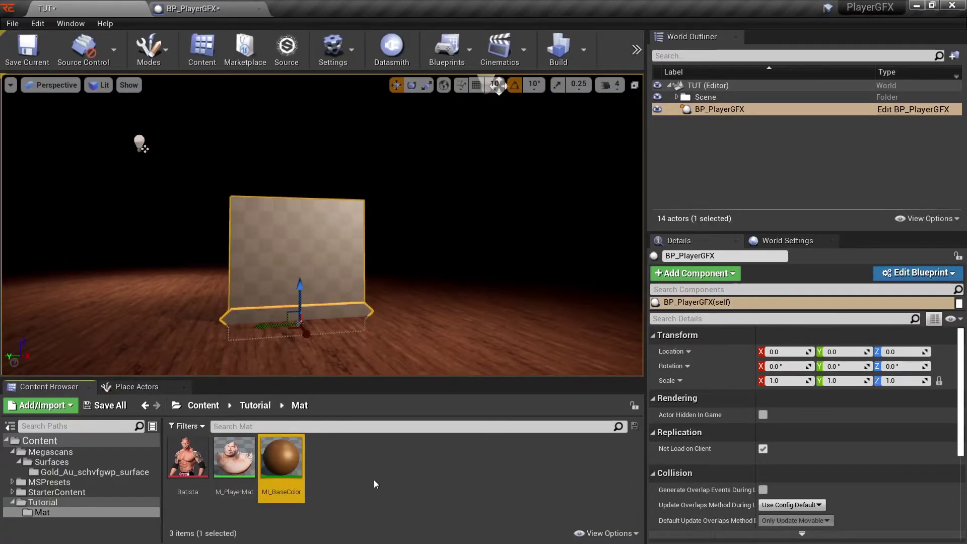
click(211, 9)
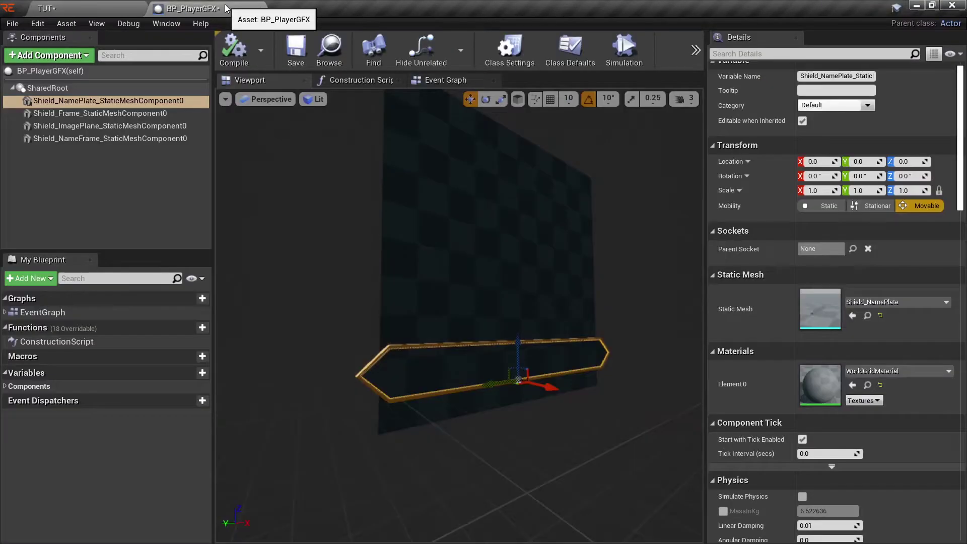
click(852, 385)
click(516, 207)
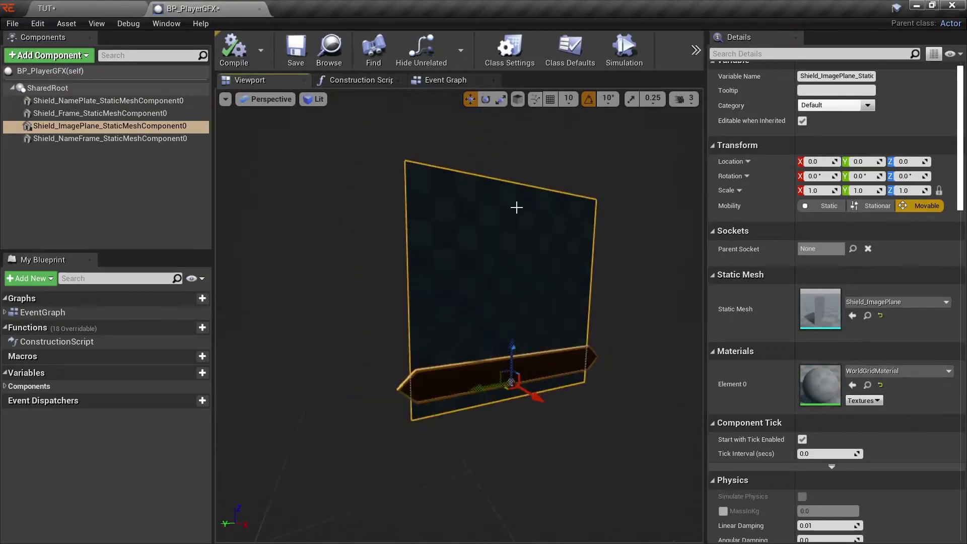
Step: Check M_PlayerMat, apply it to the image plane and raise the plane to Z 26.76
click(97, 9)
double_click(234, 455)
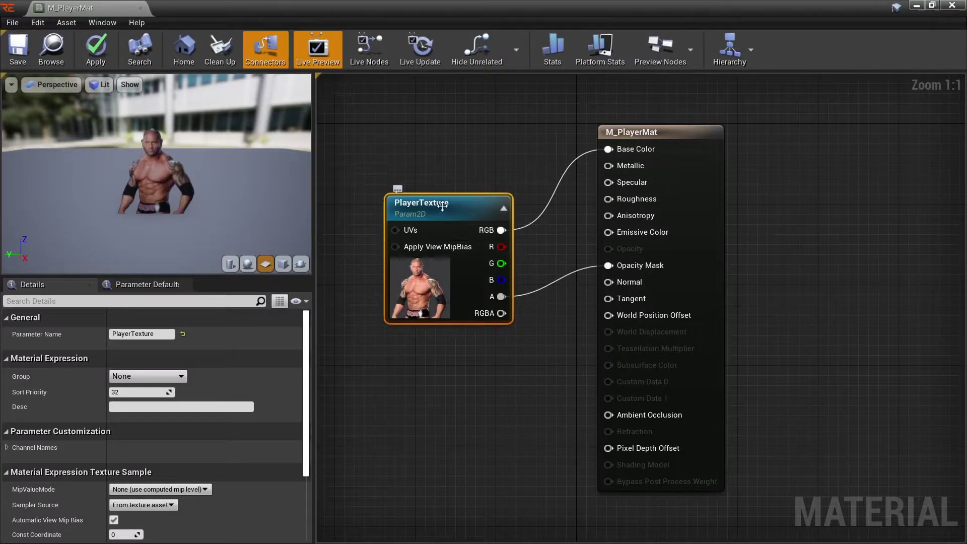
drag(447, 201, 468, 171)
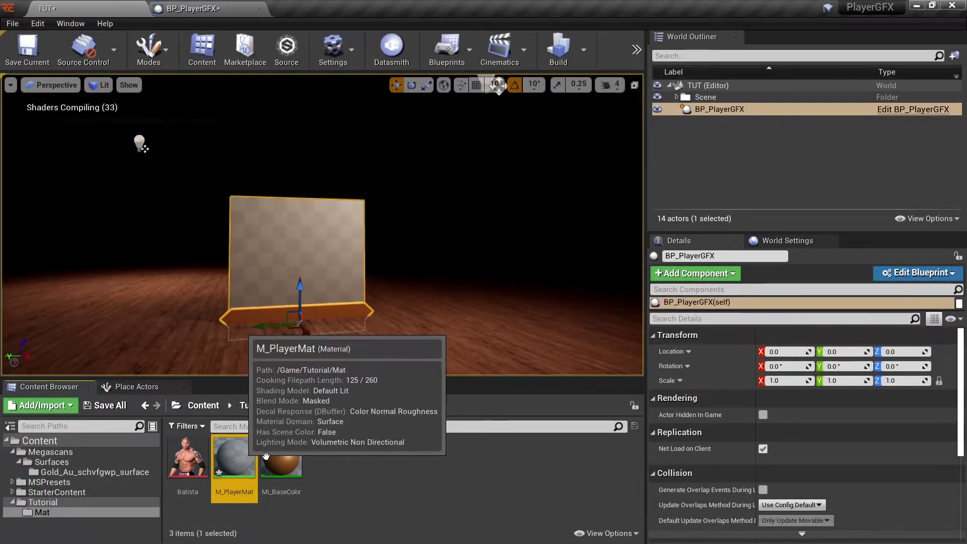
click(221, 8)
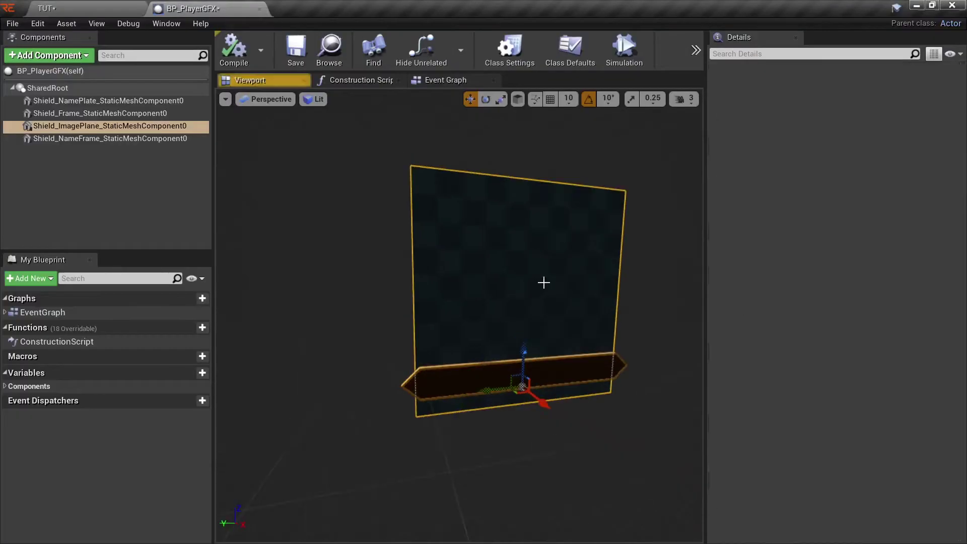
click(852, 385)
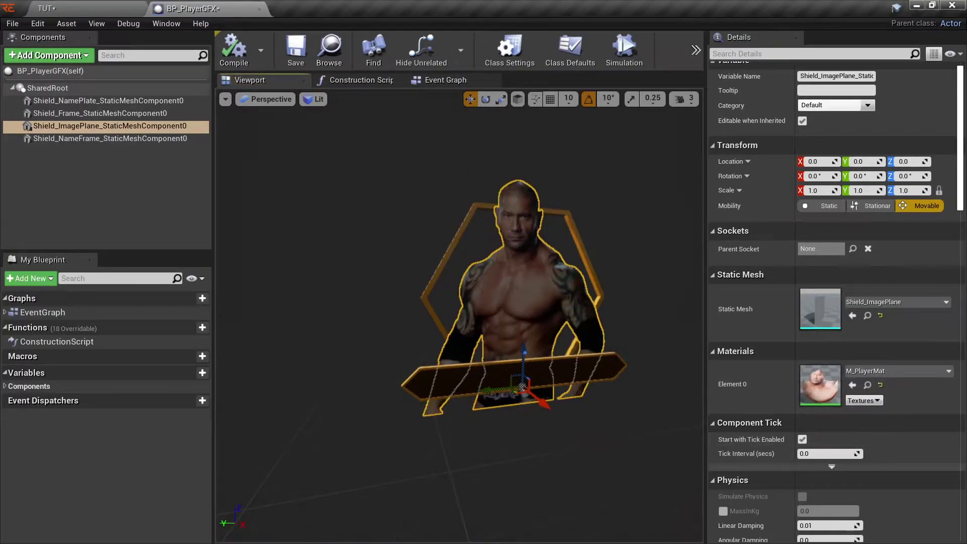
alt+drag(651, 332, 605, 332)
drag(546, 369, 546, 340)
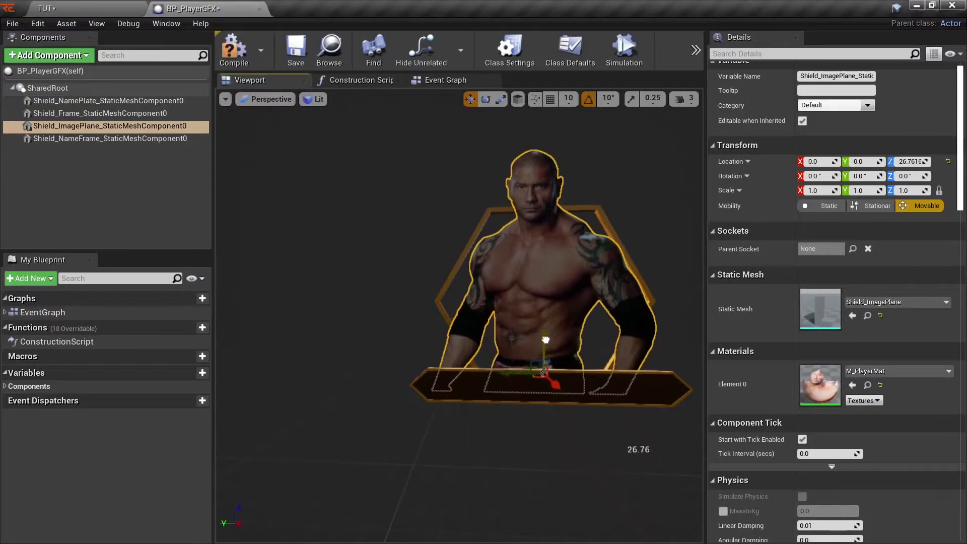
alt+drag(364, 265, 438, 267)
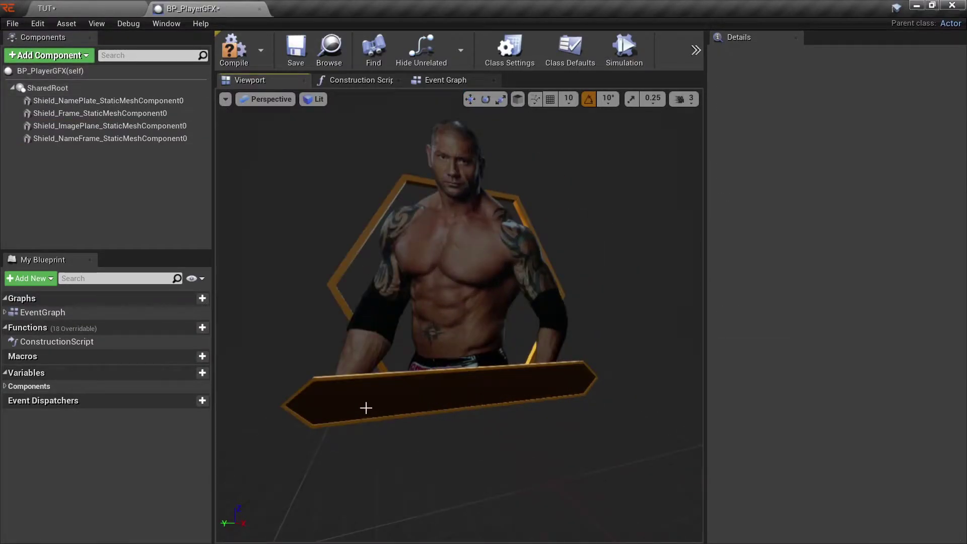
Step: Add a Text 3D component, move it forward to X 12.59 and rotate its yaw to -180
click(86, 55)
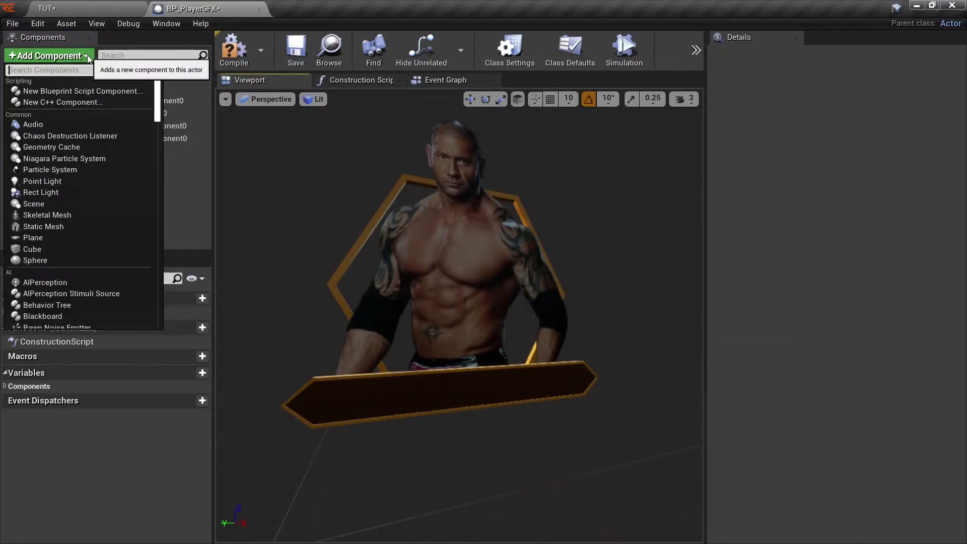
text(text)
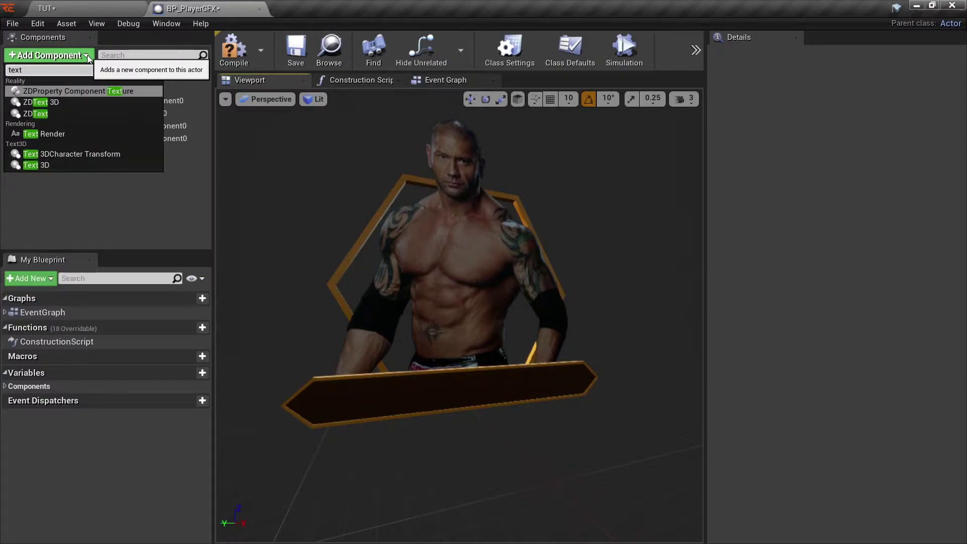
click(52, 167)
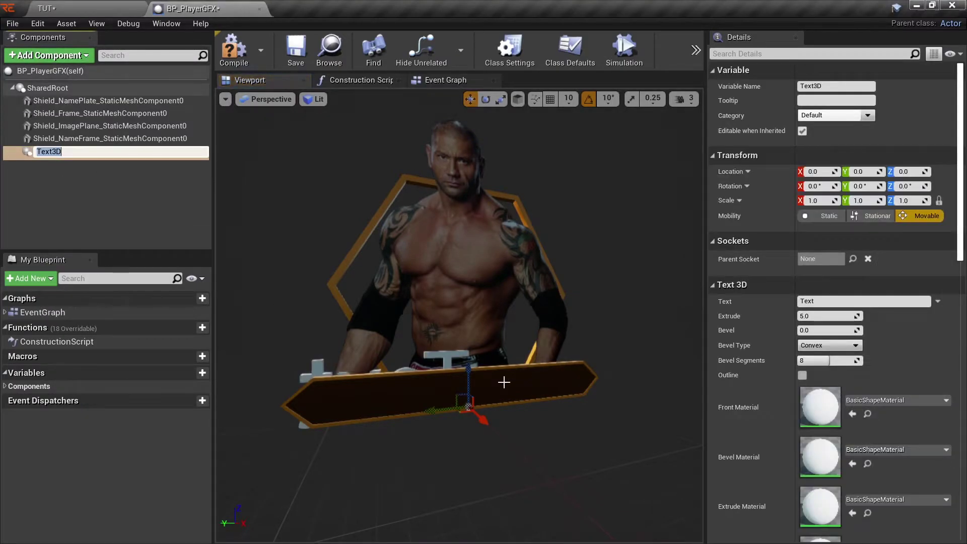
mouse_move(480, 417)
mouse_down()
mouse_move(479, 429)
mouse_move(483, 400)
mouse_up()
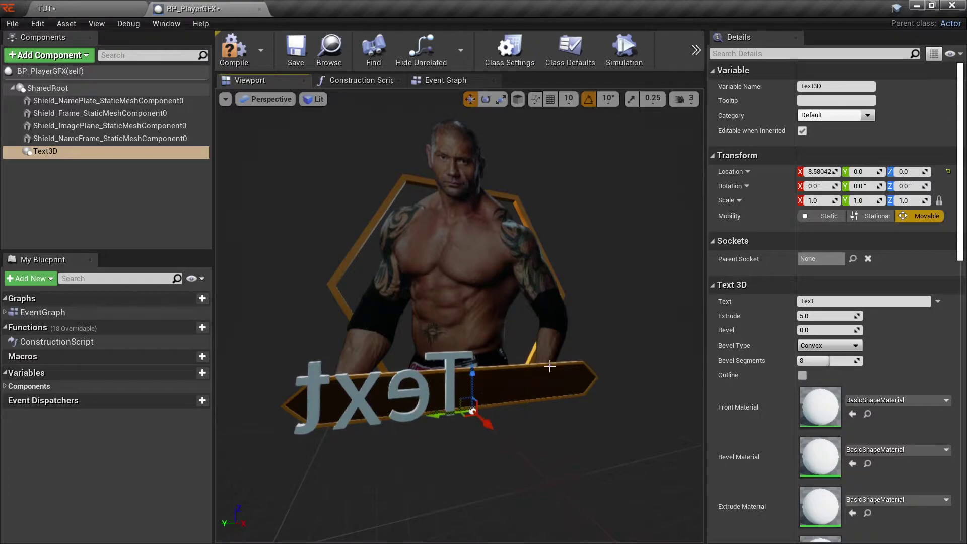
key(e)
drag(428, 423, 467, 407)
key(w)
Step: Set the 3D text's wording to PLAYER NAME
click(830, 302)
key(ctrl+a)
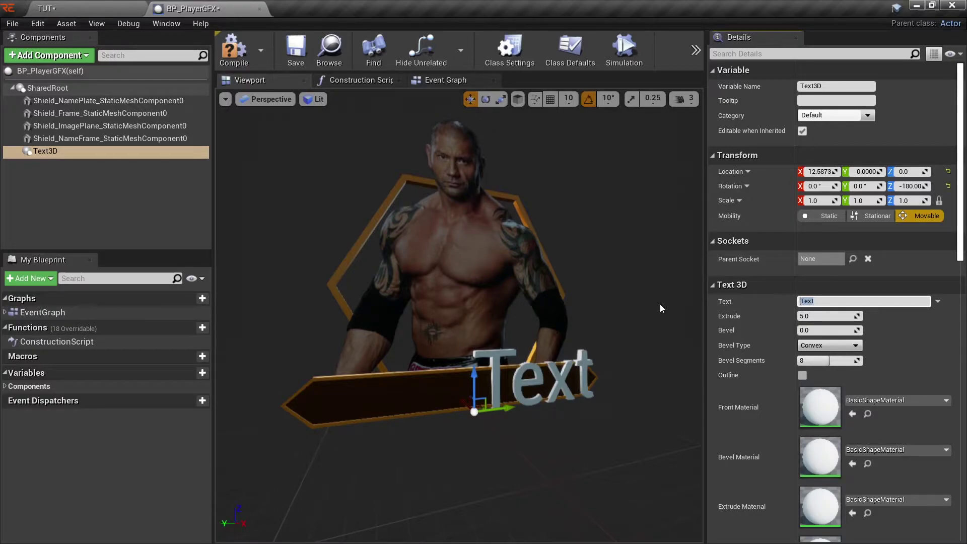
text(PLAYER NAME)
key(Return)
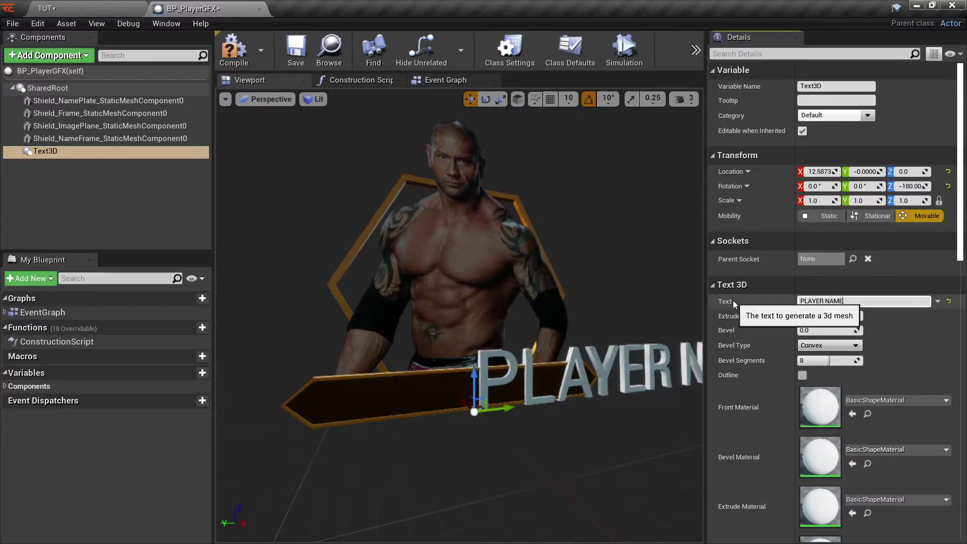
Step: Center the text horizontally and set its locked scale to 0.35
scroll(732, 307, down, 10)
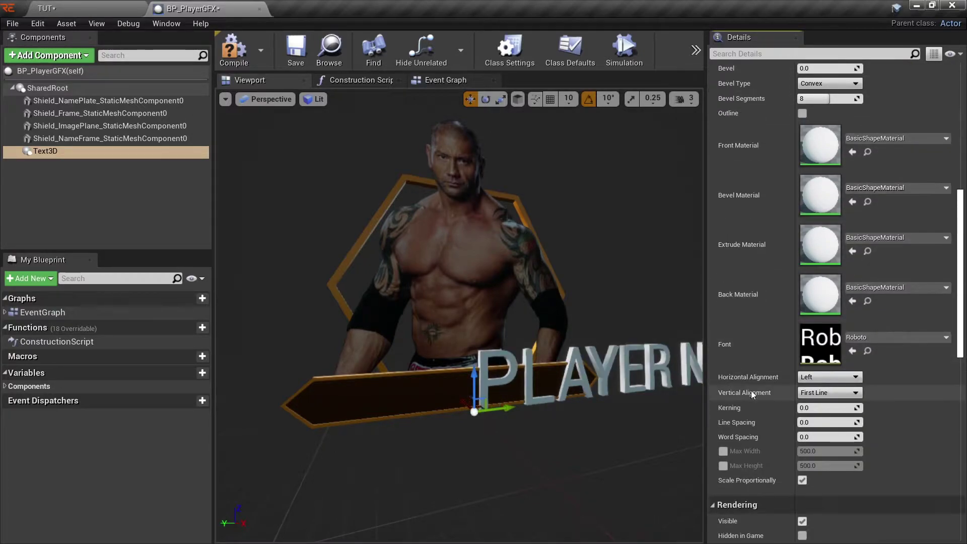
click(809, 377)
click(812, 397)
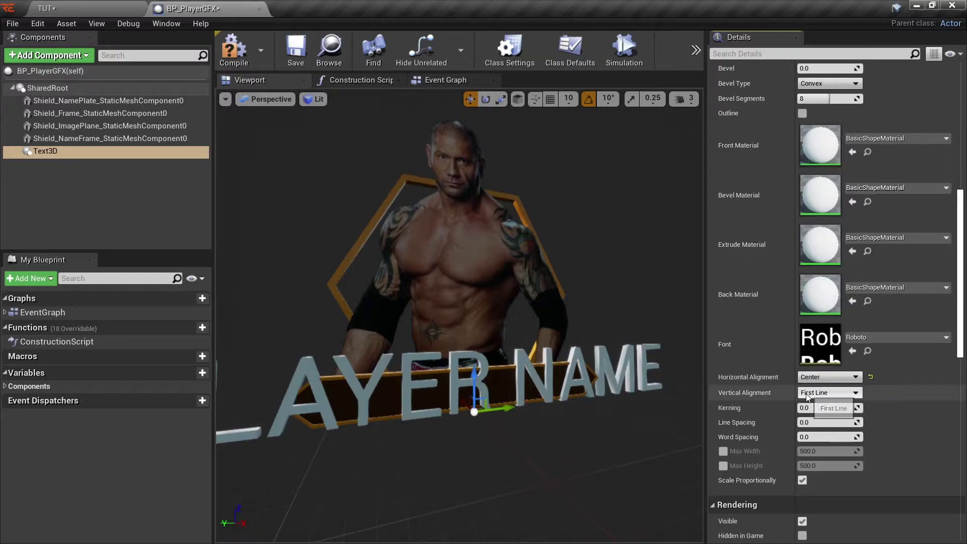
scroll(735, 292, up, 10)
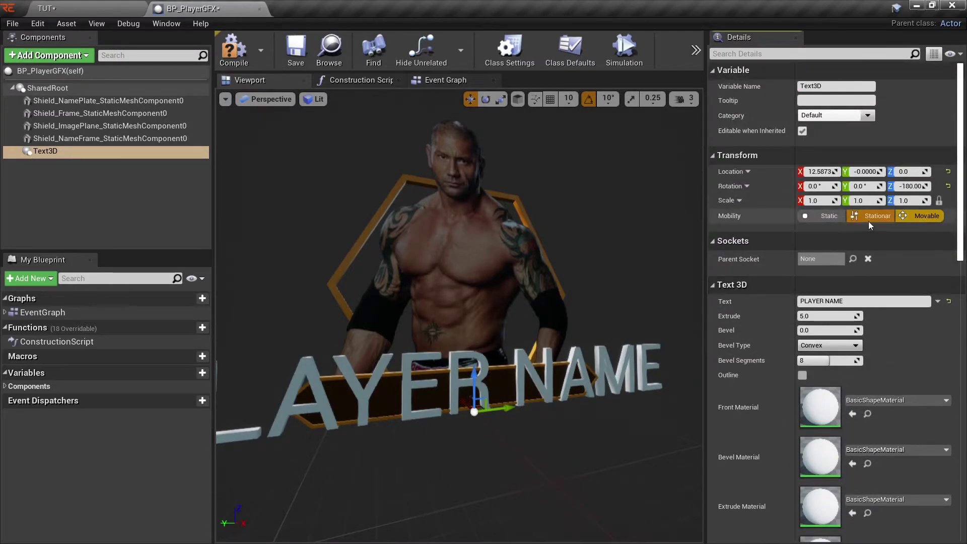
click(907, 201)
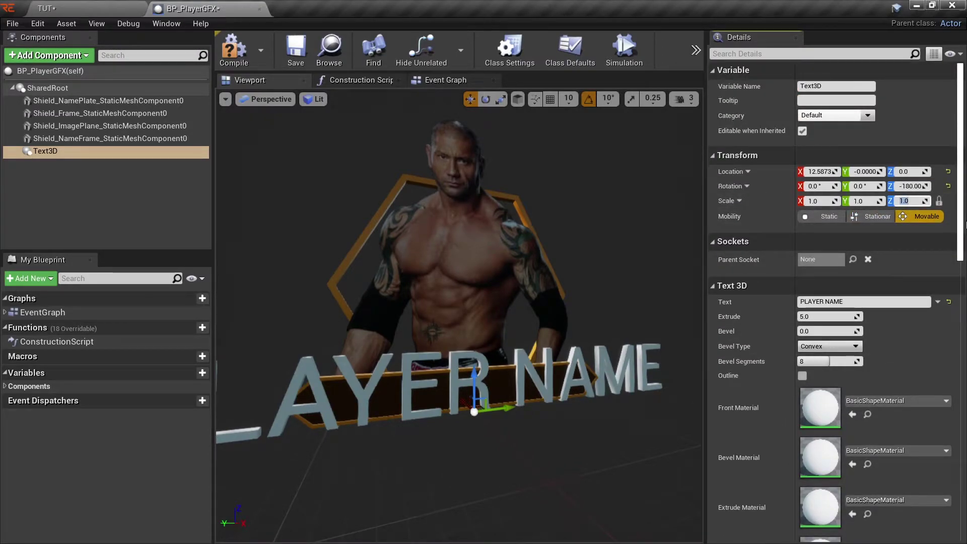
key(Return)
Step: Raise the text onto the nameplate at Z 9.99 and deselect it
scroll(475, 428, up, 4)
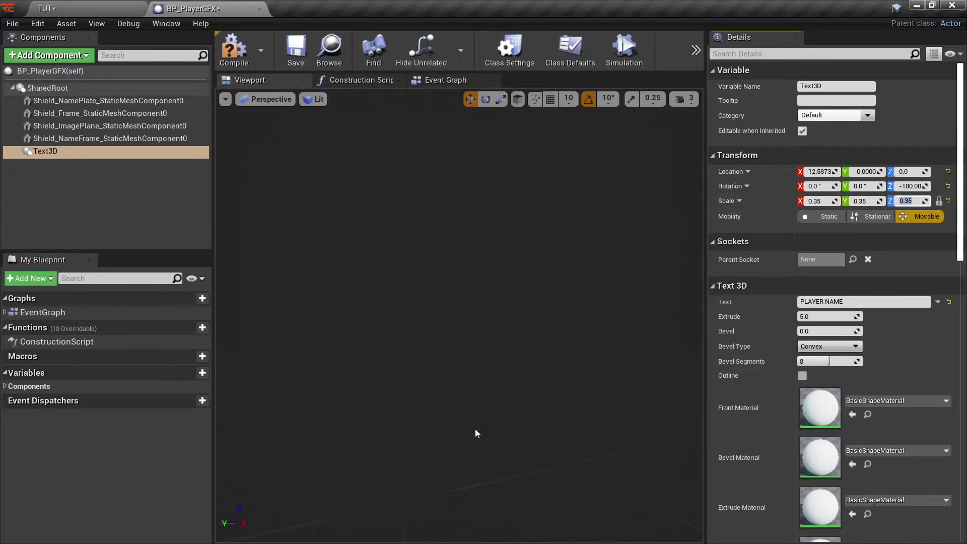
scroll(476, 427, down, 5)
mouse_move(474, 374)
mouse_down()
mouse_move(474, 363)
mouse_move(461, 392)
mouse_move(476, 365)
mouse_up()
mouse_move(434, 419)
alt+mouse_down()
mouse_move(403, 421)
mouse_move(424, 419)
alt+mouse_up()
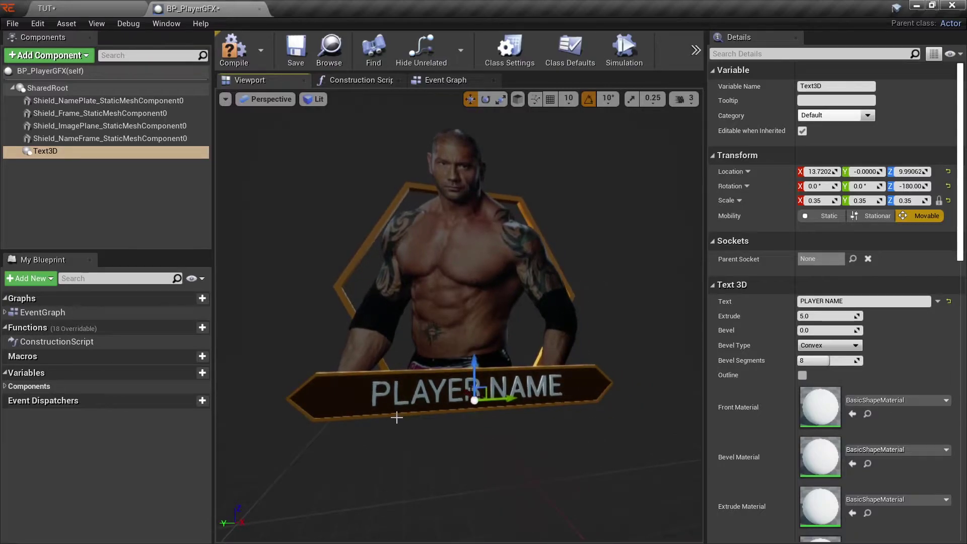
click(86, 194)
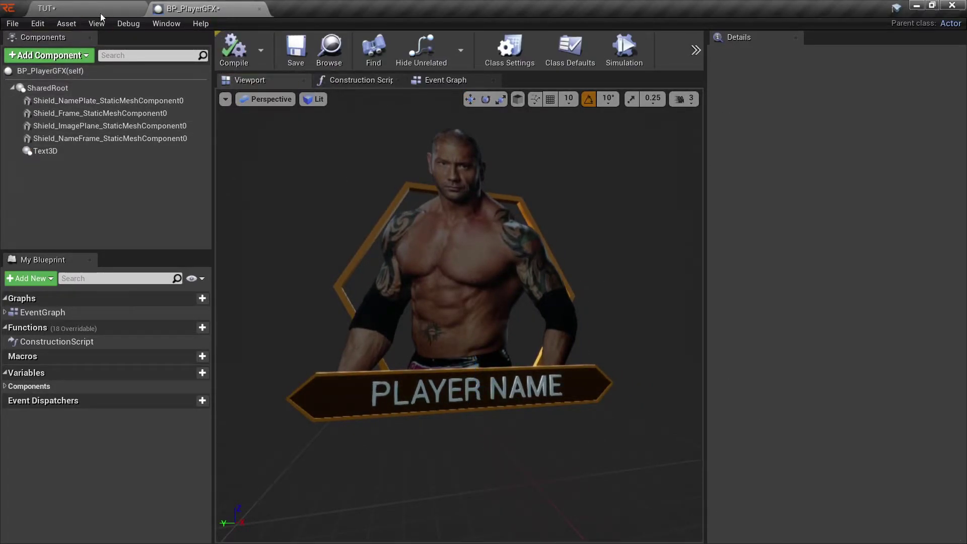
Step: Raise BP_PlayerGFX in the TUT level to Location Z 28.45
click(107, 7)
alt+drag(272, 246, 298, 247)
drag(282, 286, 281, 262)
scroll(356, 338, up, 2)
Step: Frame the card from the front, then select the Text3D component back in BP_PlayerGFX
alt+drag(356, 338, 307, 338)
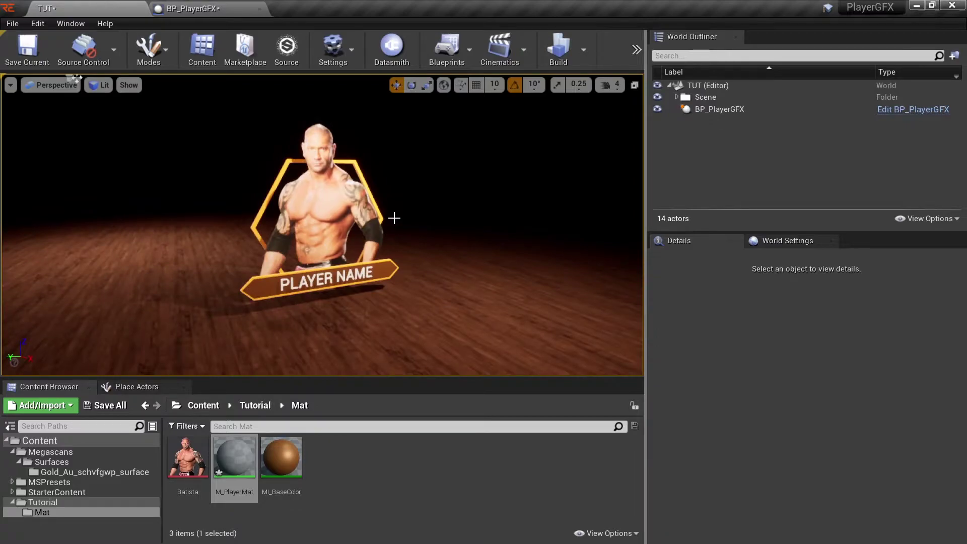
alt+drag(440, 211, 398, 210)
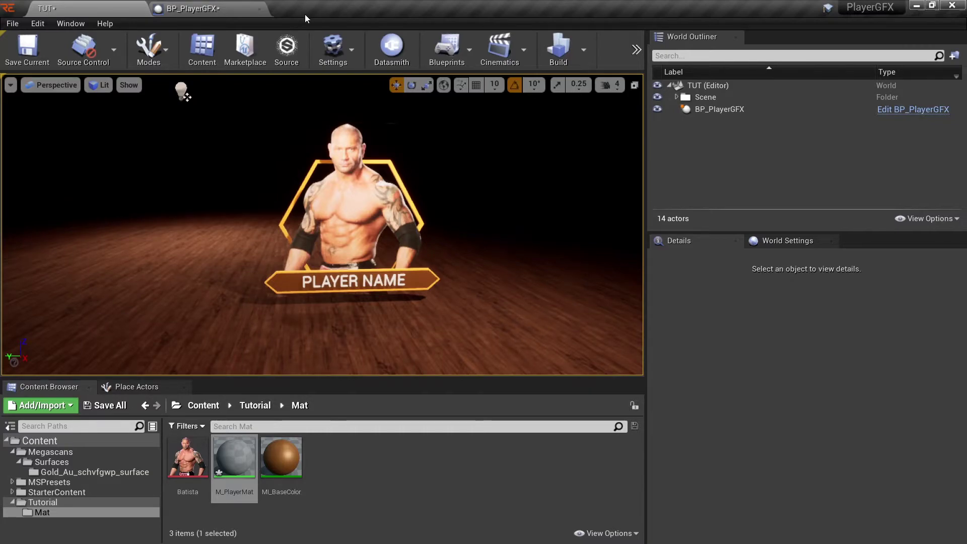
click(200, 8)
click(184, 153)
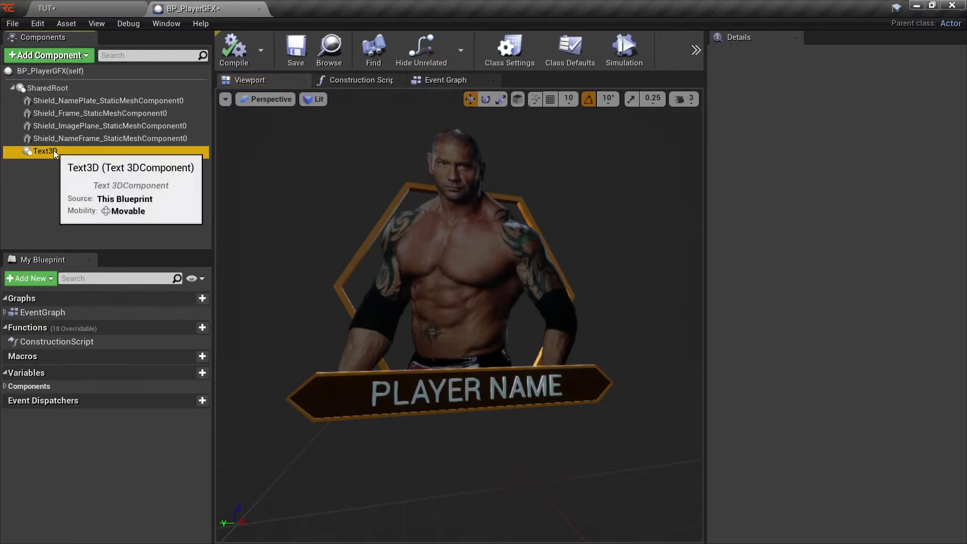
Step: Clear the default event nodes and add a Set Text node driven by a Text 3D reference
click(439, 84)
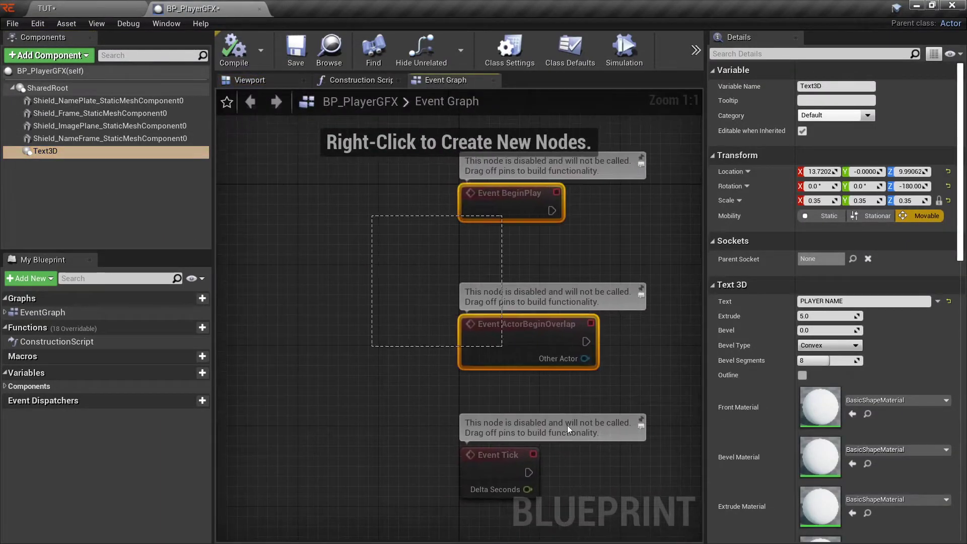
key(Delete)
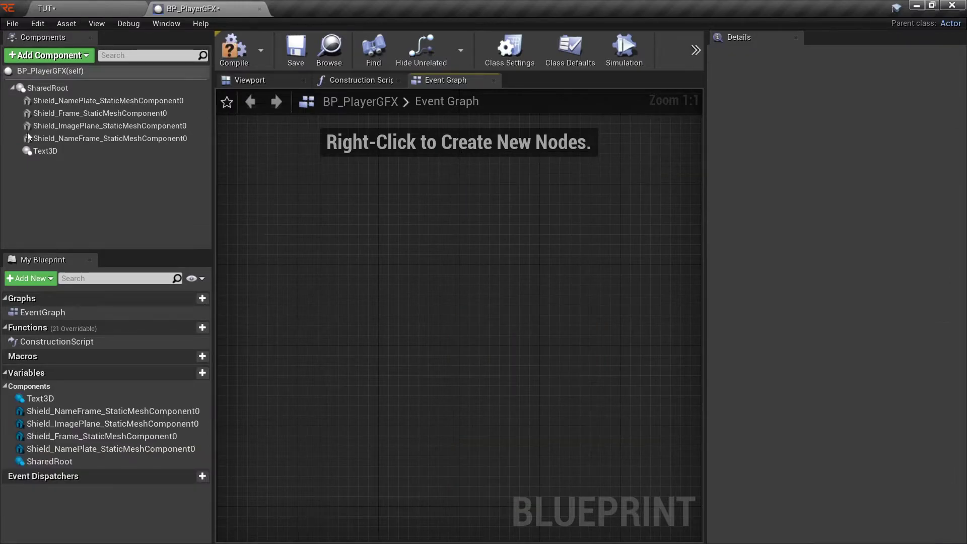
click(44, 152)
drag(45, 152, 386, 325)
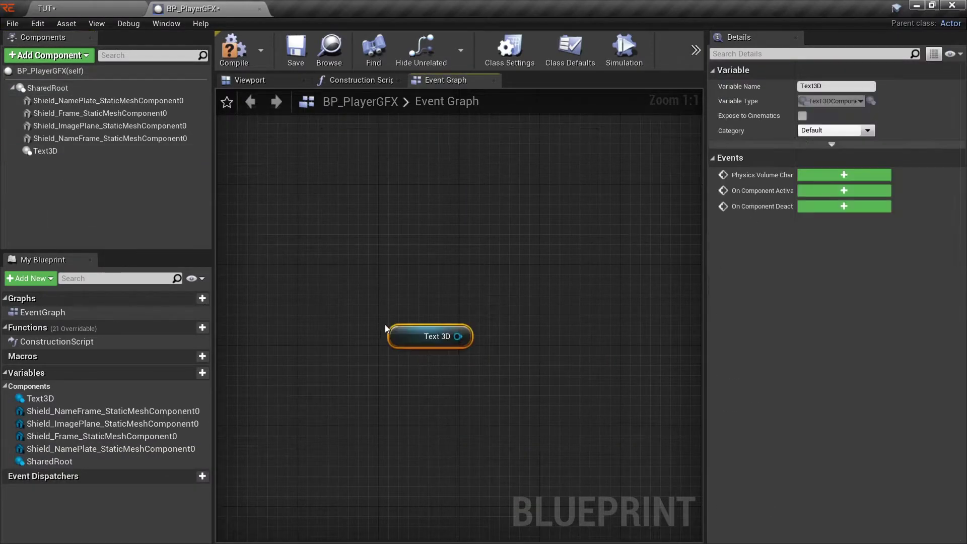
drag(458, 337, 506, 255)
text(set text)
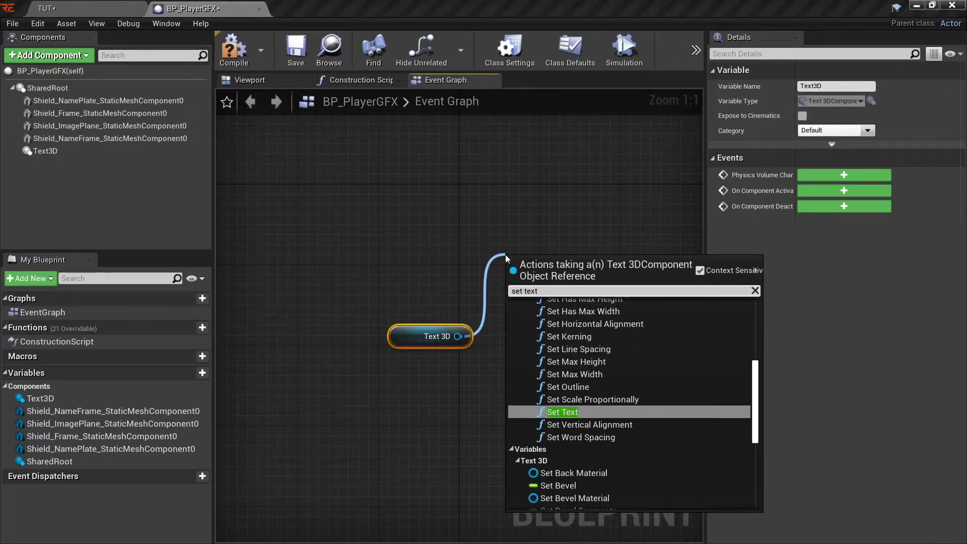
key(Return)
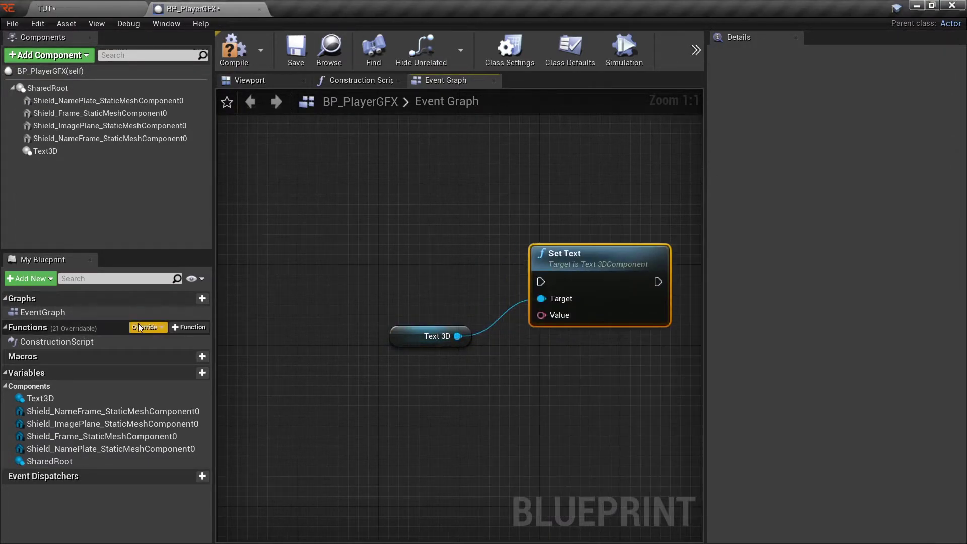
Step: Create an instance-editable String variable named PlayerName
click(10, 387)
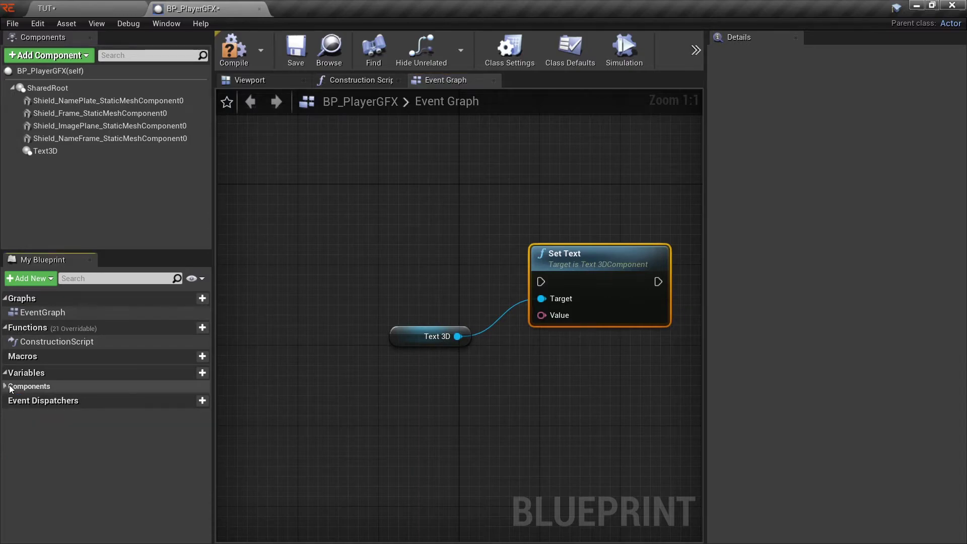
click(201, 373)
text(PlayerName)
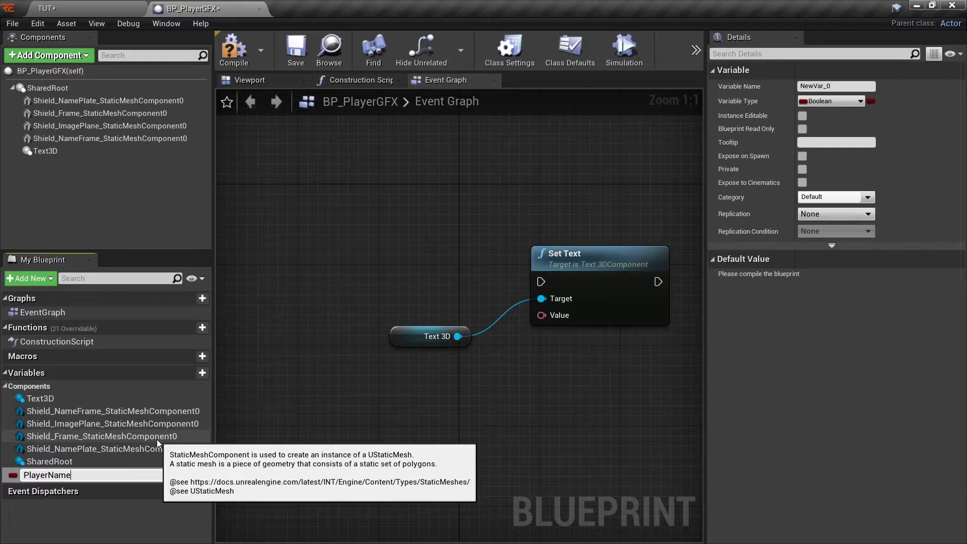
key(Return)
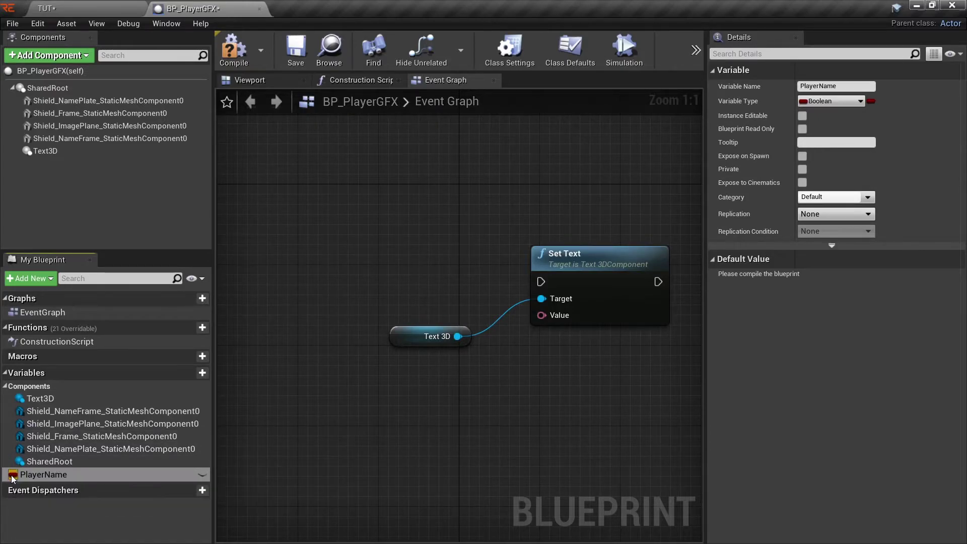
click(13, 475)
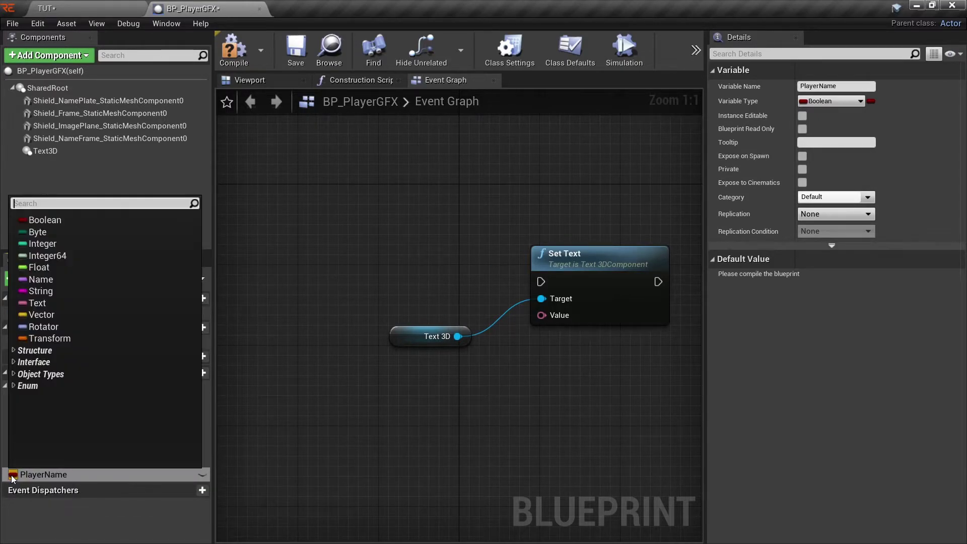
click(49, 291)
click(202, 474)
Step: Place a PlayerName getter feeding Set Text's Value and arrange the nodes
drag(48, 471, 396, 381)
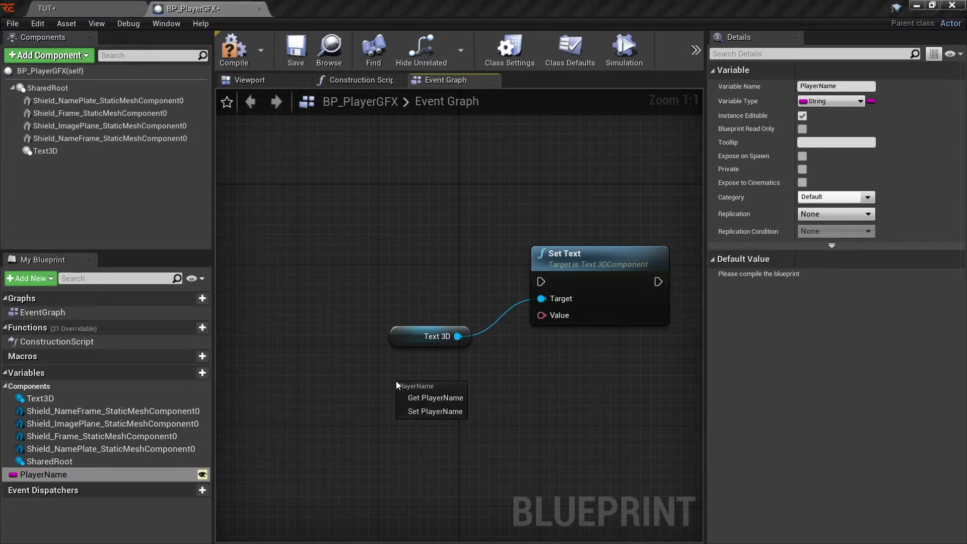
click(419, 400)
drag(451, 397, 541, 315)
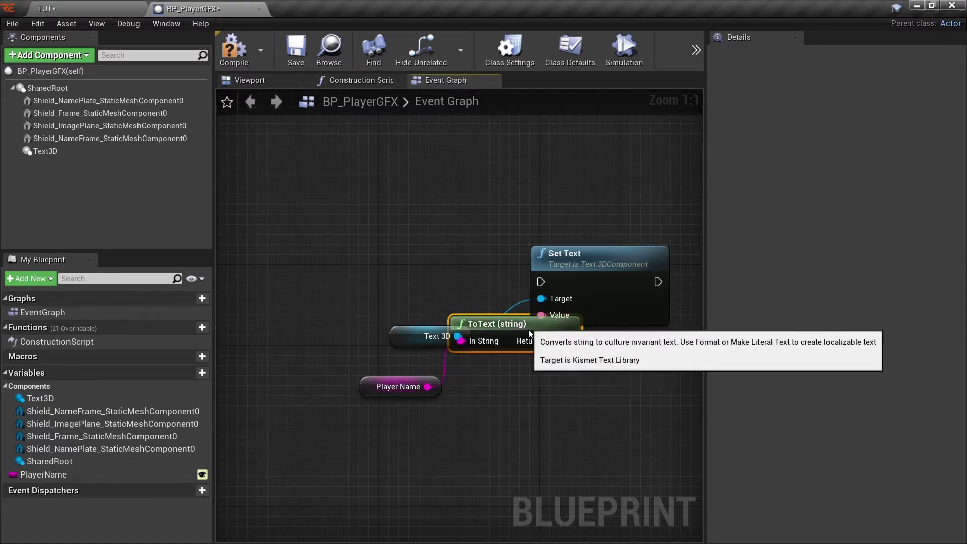
drag(566, 267, 658, 267)
right_drag(345, 259, 336, 230)
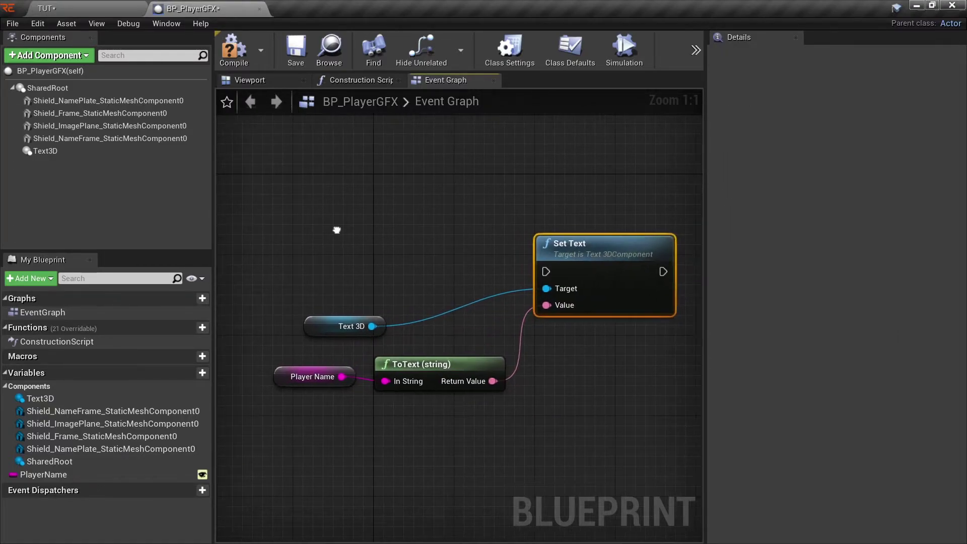
click(295, 377)
click(812, 86)
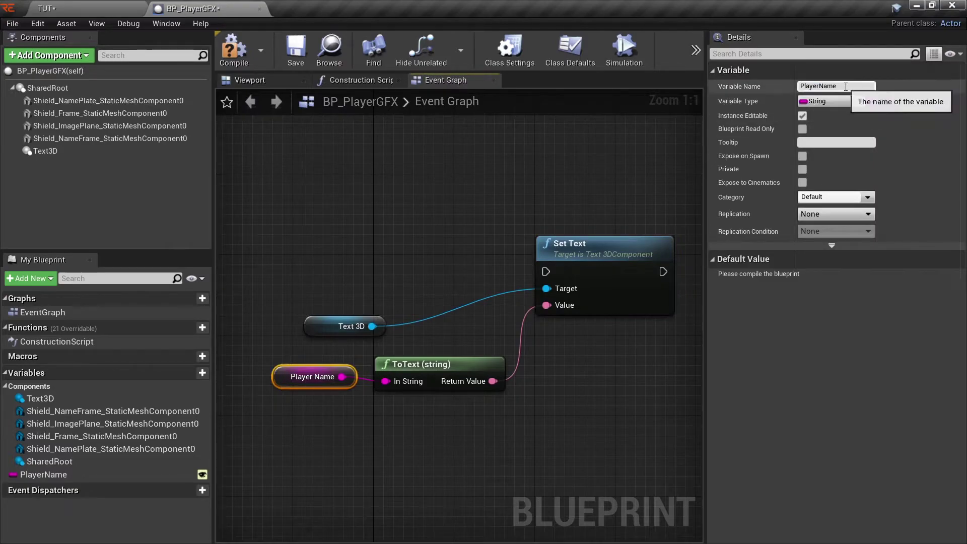
Step: Add a custom event OnChanged_PlayerName placed left of Set Text to trigger it
right_click(813, 87)
click(832, 135)
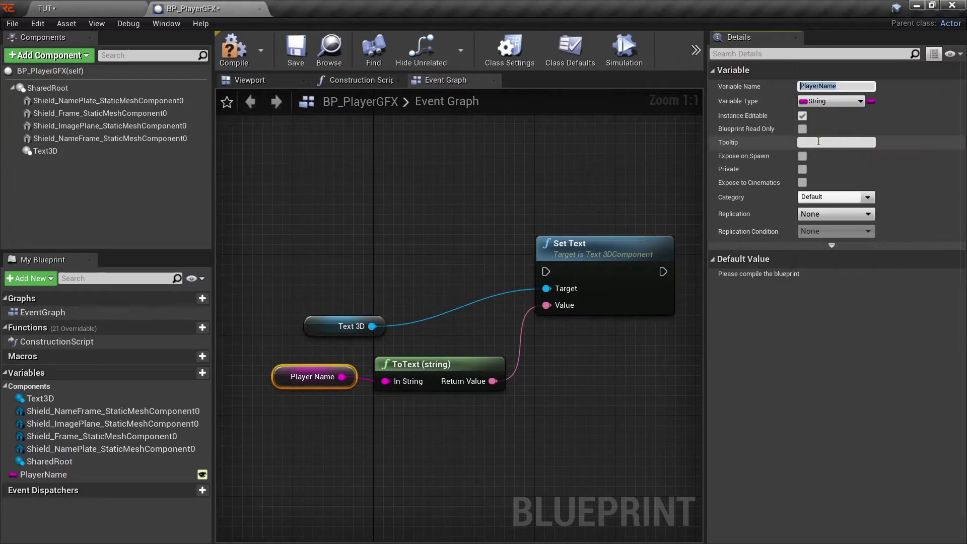
click(418, 232)
right_click(341, 249)
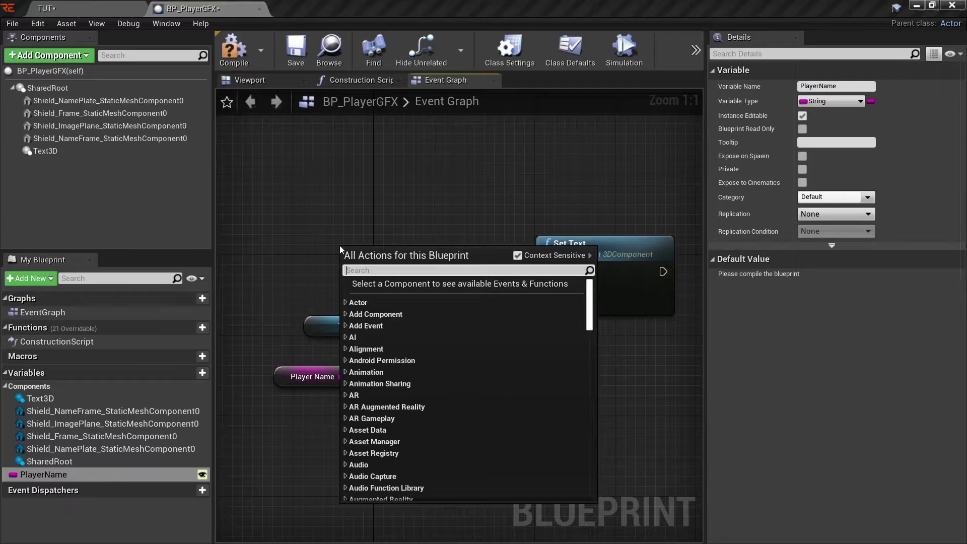
text(add cus)
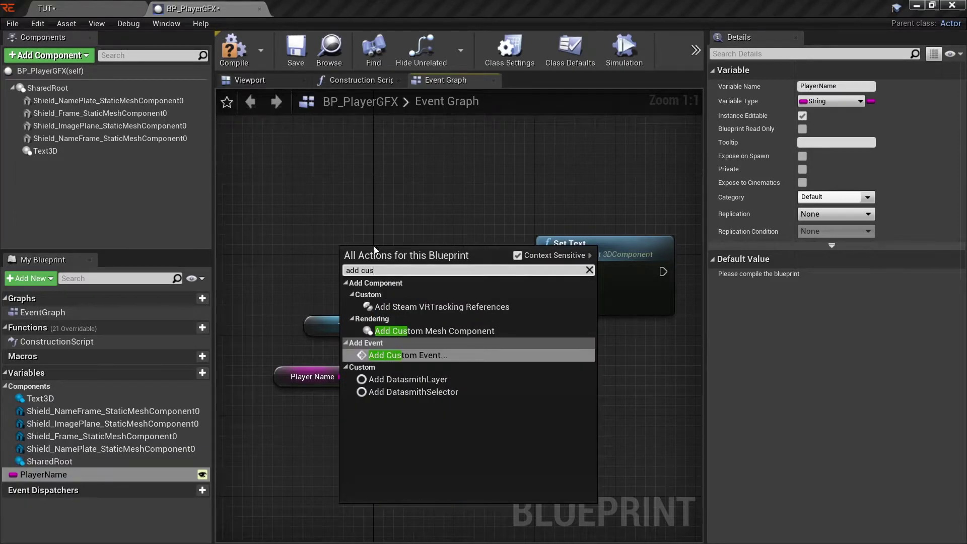
click(427, 355)
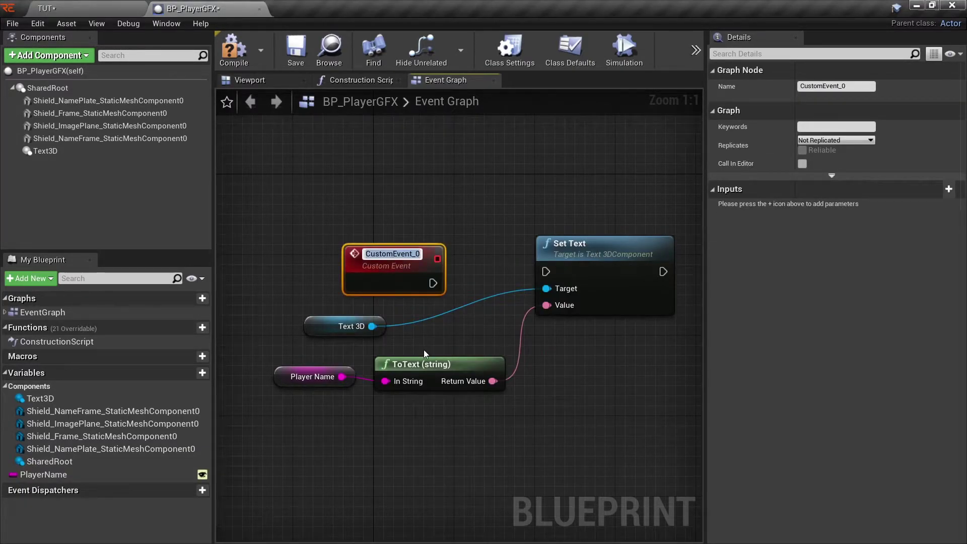
text(OnChanged_PlayerName)
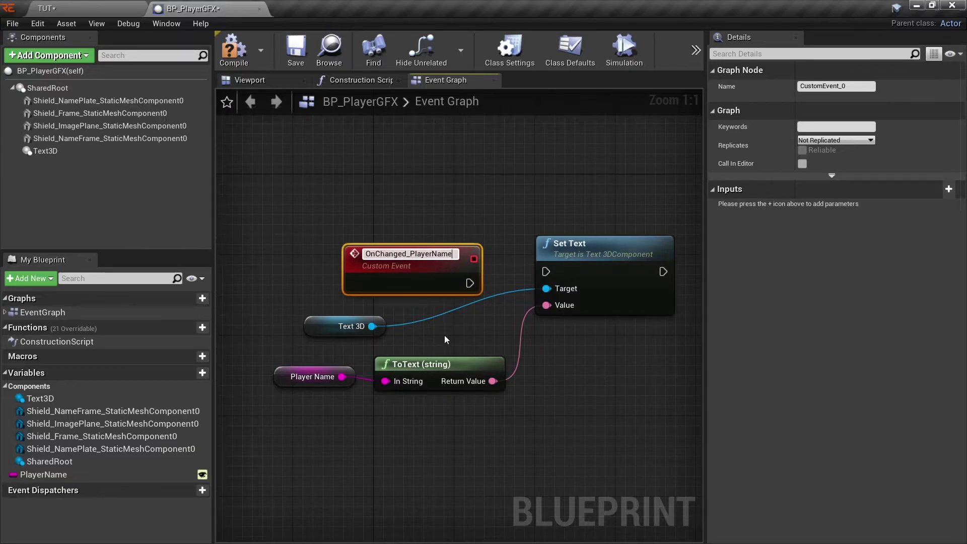
drag(428, 277, 589, 254)
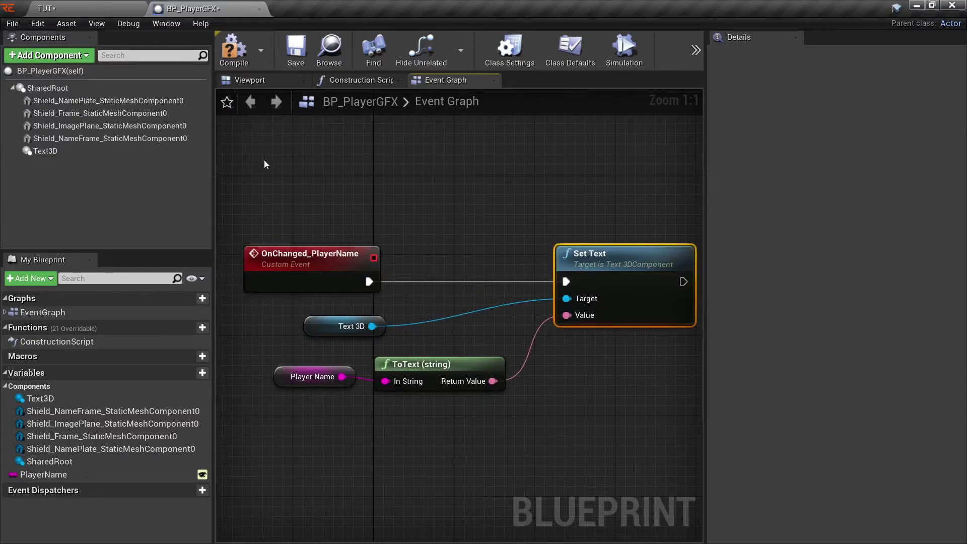
Step: Add a ZDActor component to the blueprint and save it
scroll(461, 235, down, 1)
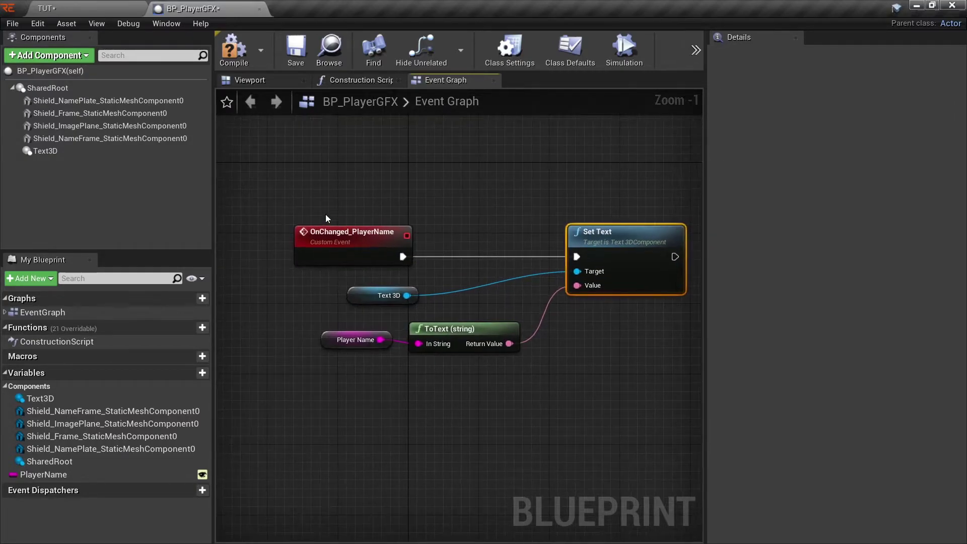
click(50, 56)
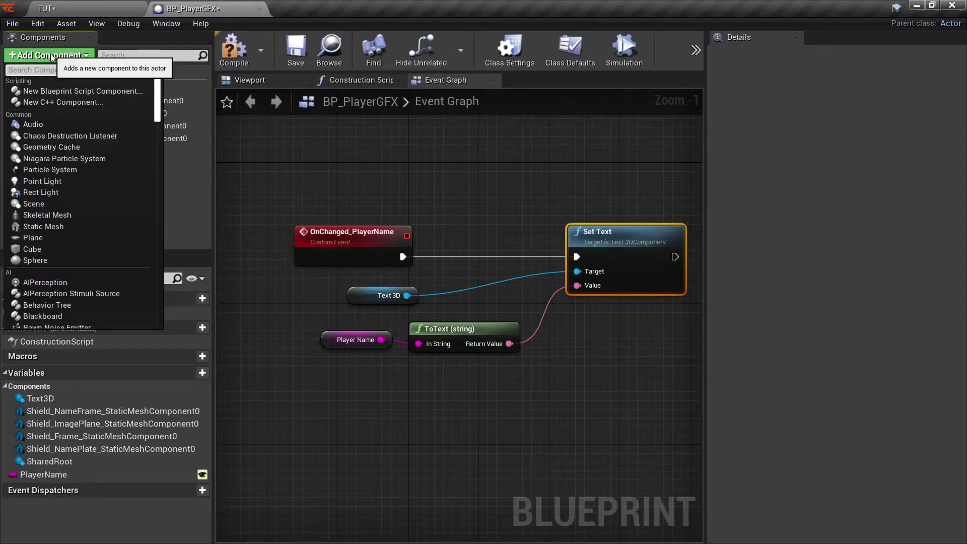
text(zd)
click(44, 94)
click(74, 182)
click(51, 169)
click(294, 49)
Step: Play the TUT level in the editor and switch to RealityHub
click(92, 11)
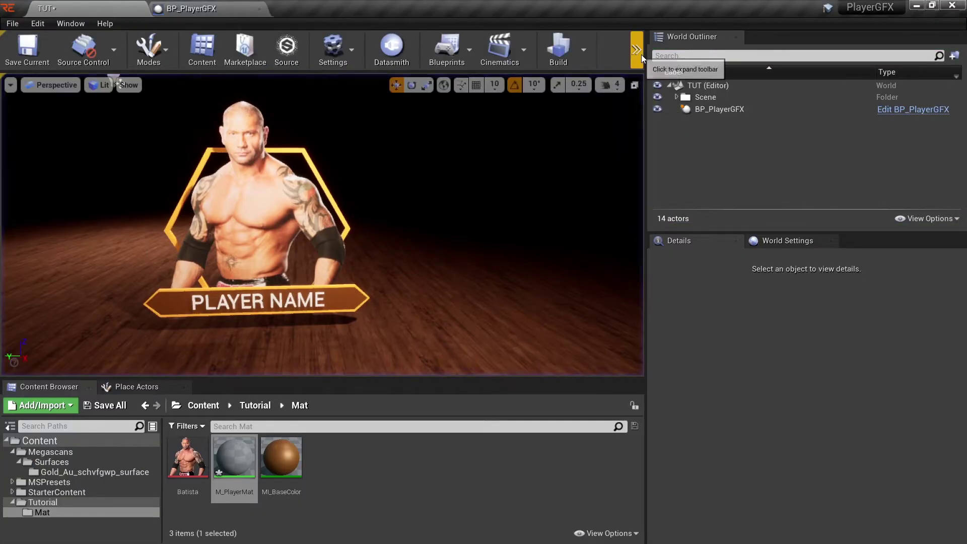
click(638, 55)
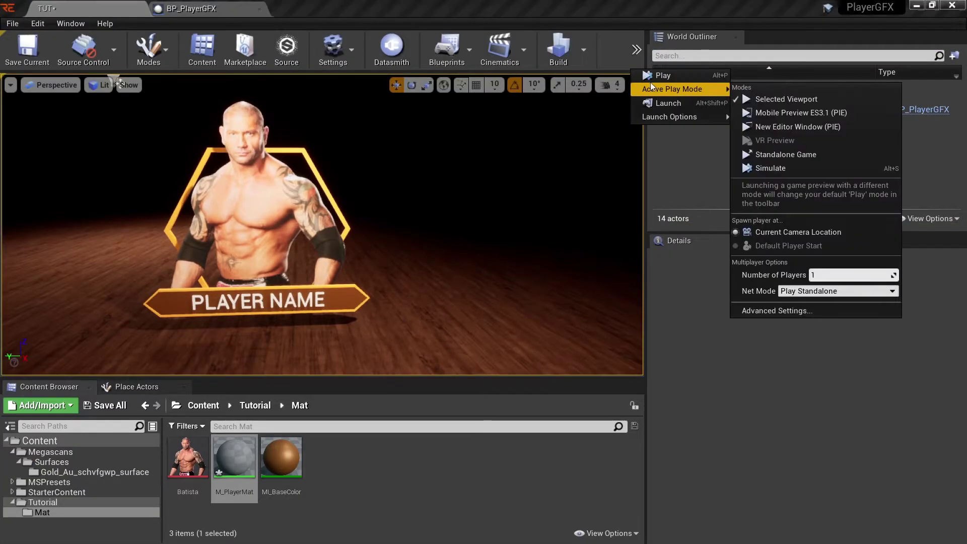
click(652, 80)
key(alt+Tab)
key(alt+Tab)
key(alt+Tab)
key(alt+Tab)
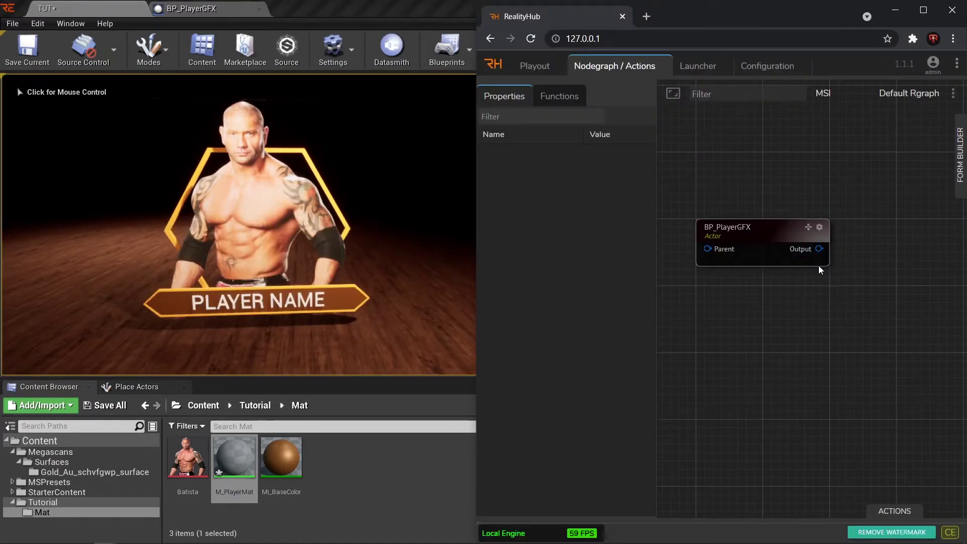
Step: Select the BP_PlayerGFX node and enter BATISTA as its Player Name
drag(750, 239, 809, 231)
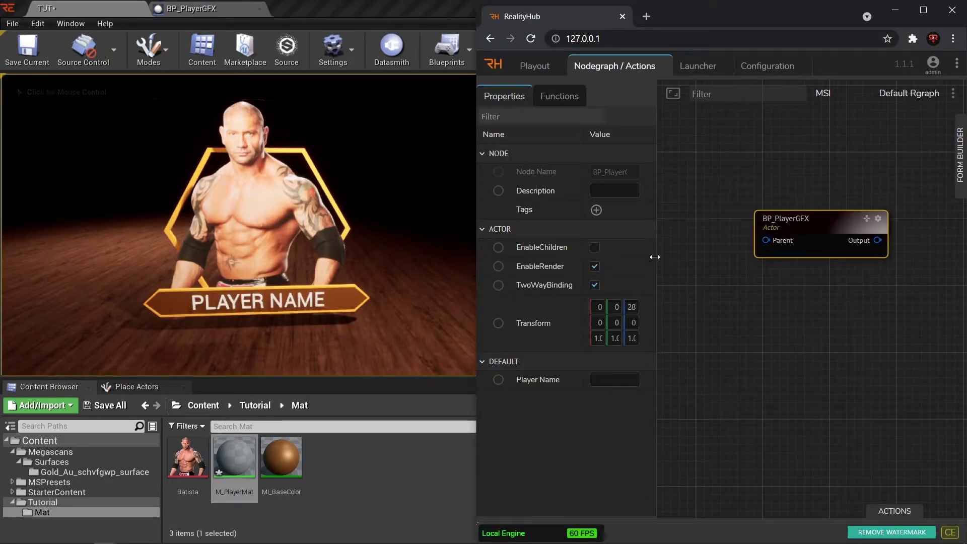
drag(655, 257, 705, 249)
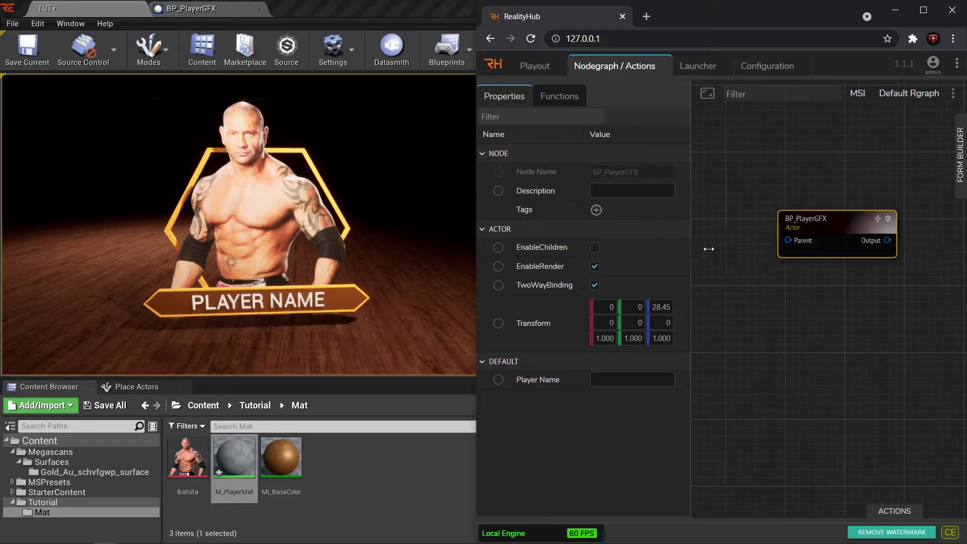
text(NAME)
key(Return)
double_click(633, 379)
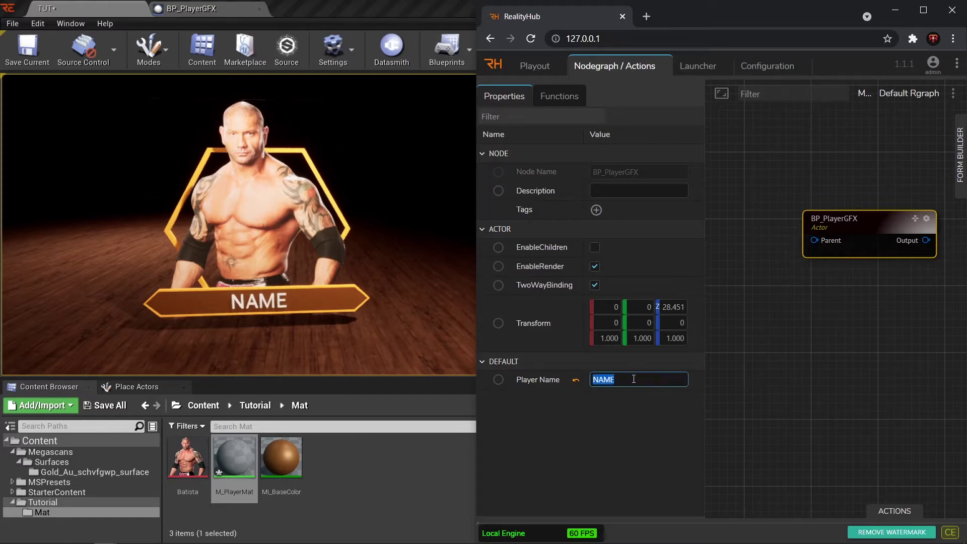
text(BATISTA)
key(Return)
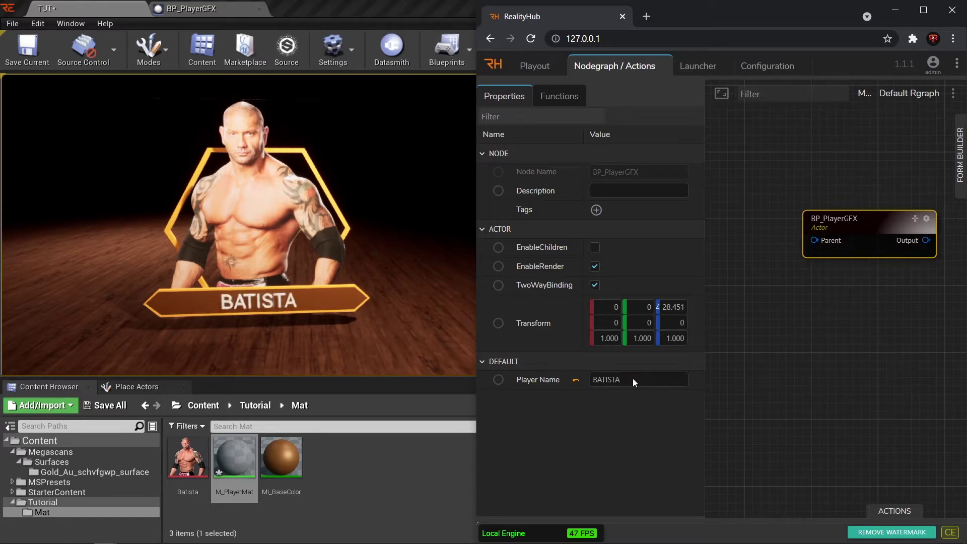
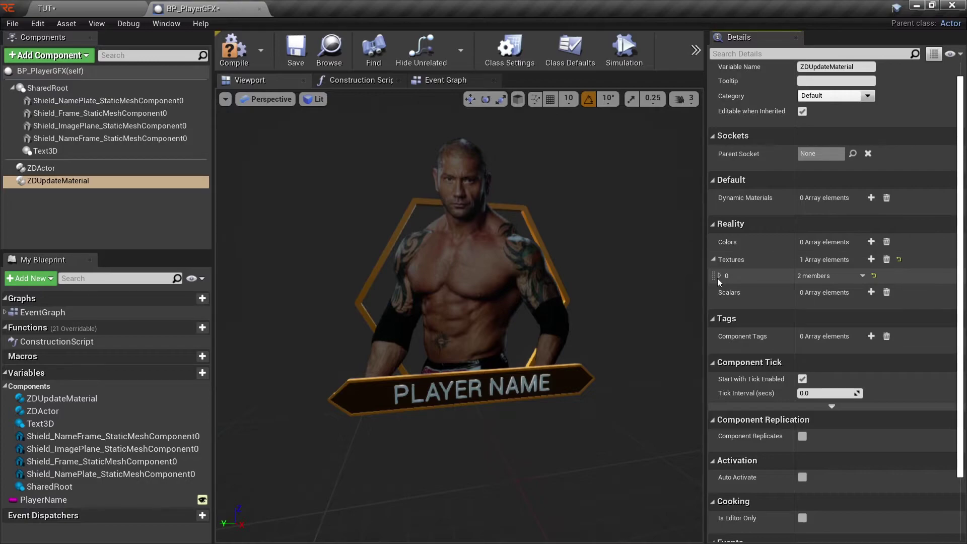
Step: Expand Textures element 0 on ZDUpdateMaterial and check Shield_ImagePlane's material, M_PlayerMat
click(720, 276)
drag(795, 291, 814, 285)
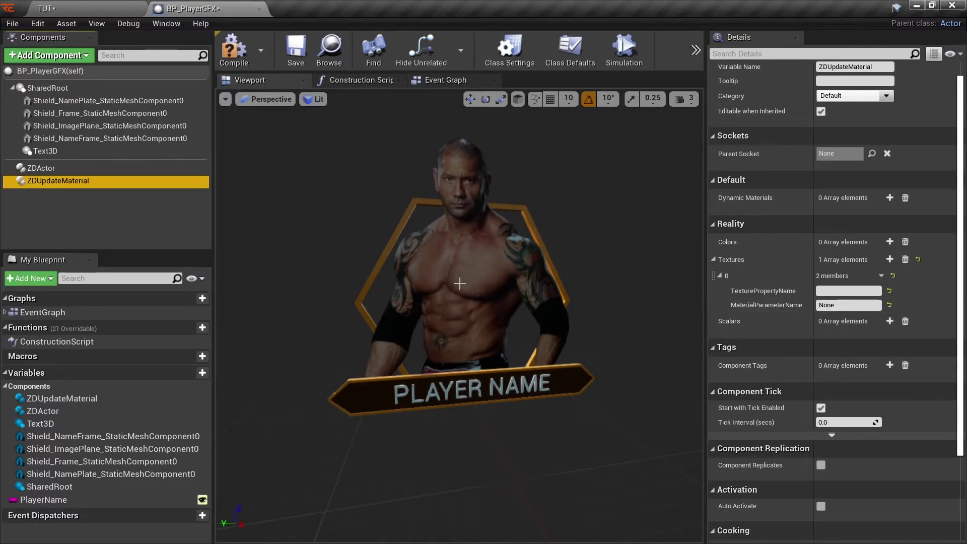
click(455, 250)
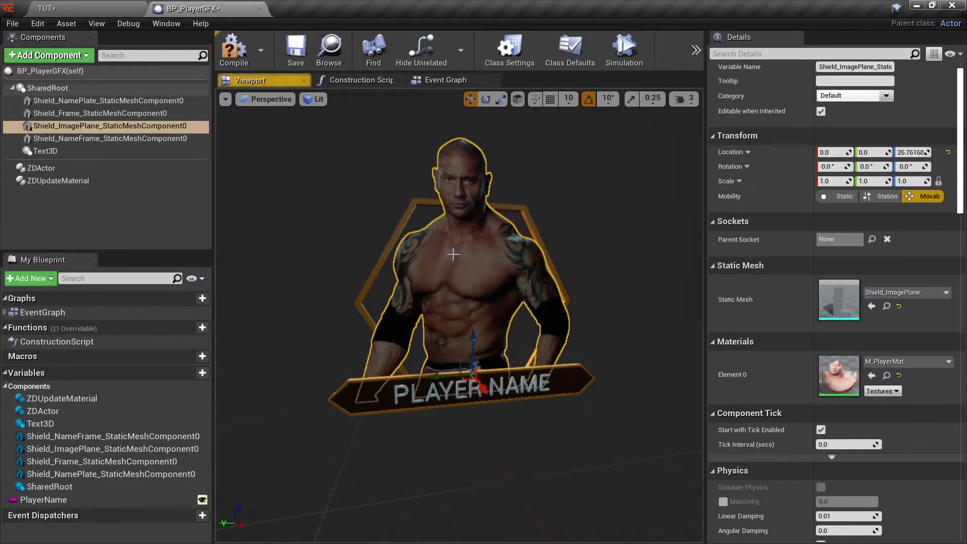
Step: Copy the PlayerTexture parameter name from the M_PlayerMat material
double_click(838, 375)
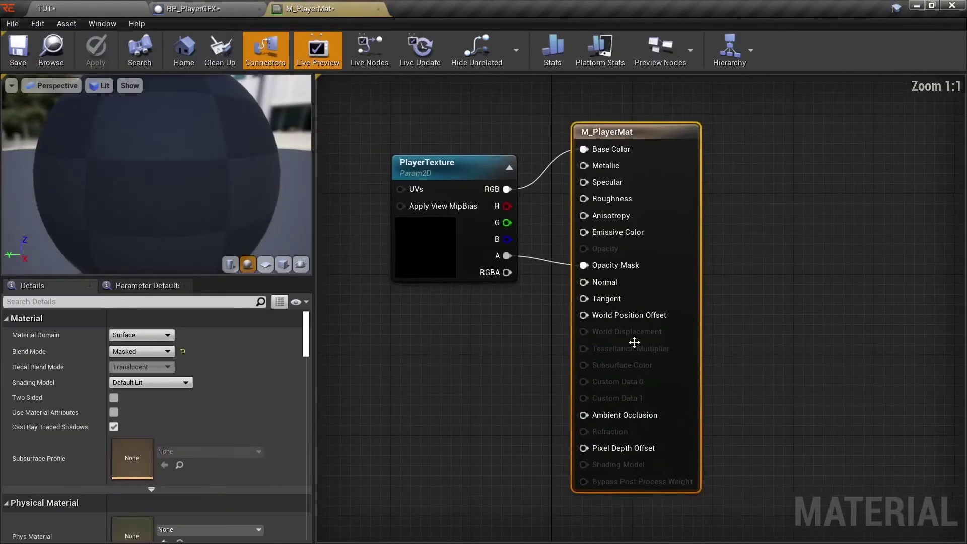
click(448, 177)
drag(449, 177, 459, 177)
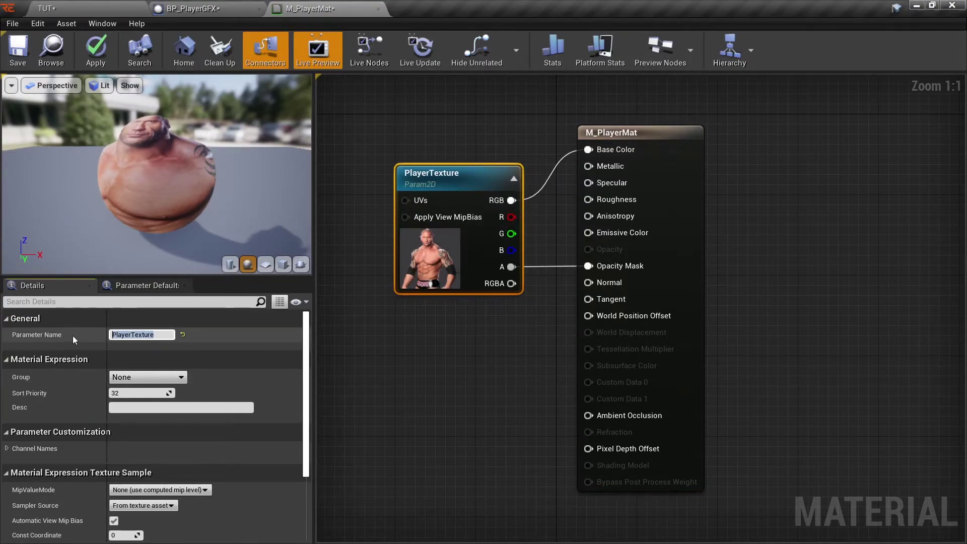
right_click(116, 336)
click(148, 382)
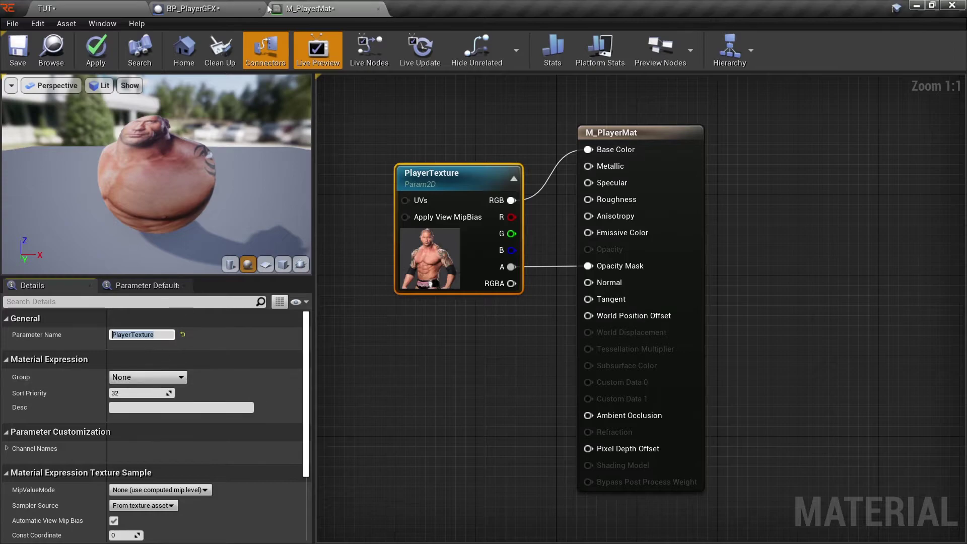
Step: Set the Textures entry's MaterialParameterName to PlayerTexture and TexturePropertyName to Image
click(194, 9)
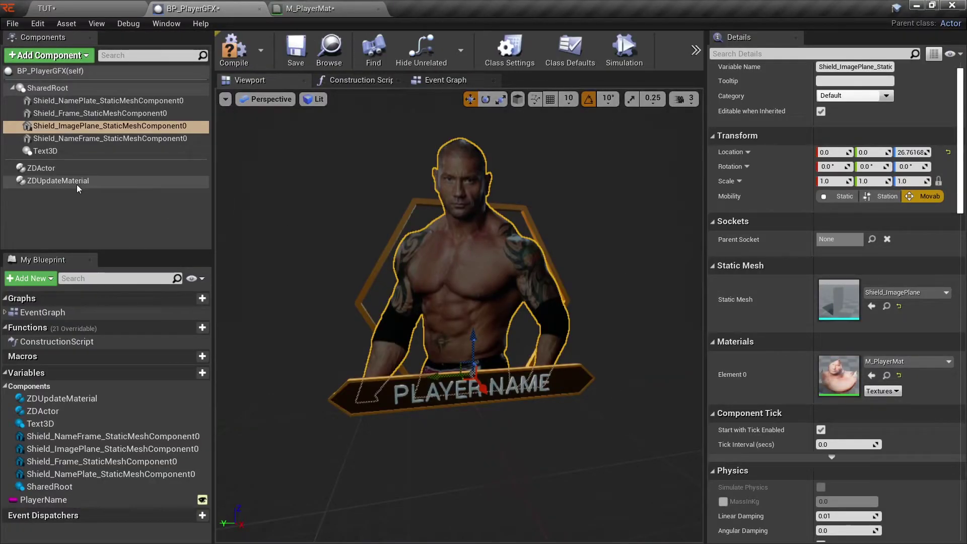
click(58, 180)
click(851, 305)
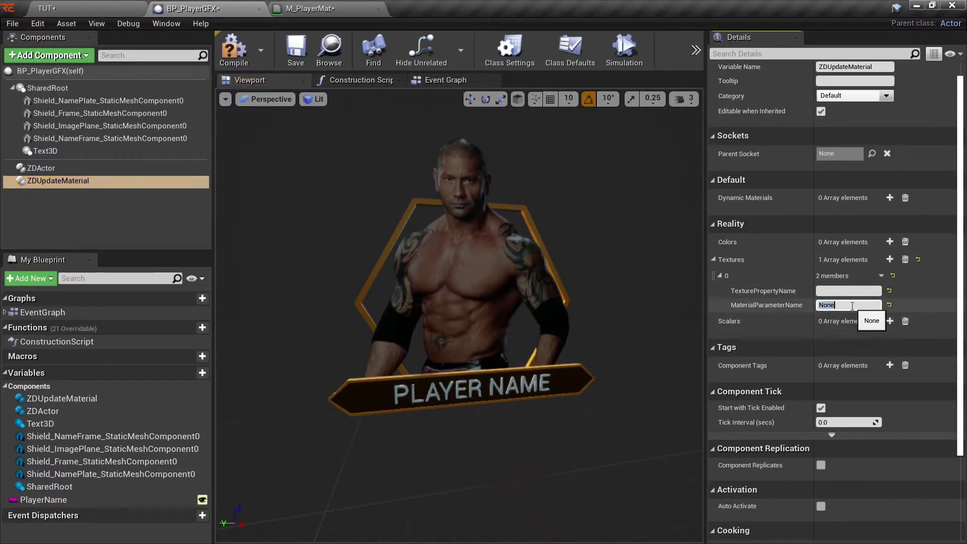
key(ctrl+v)
click(848, 290)
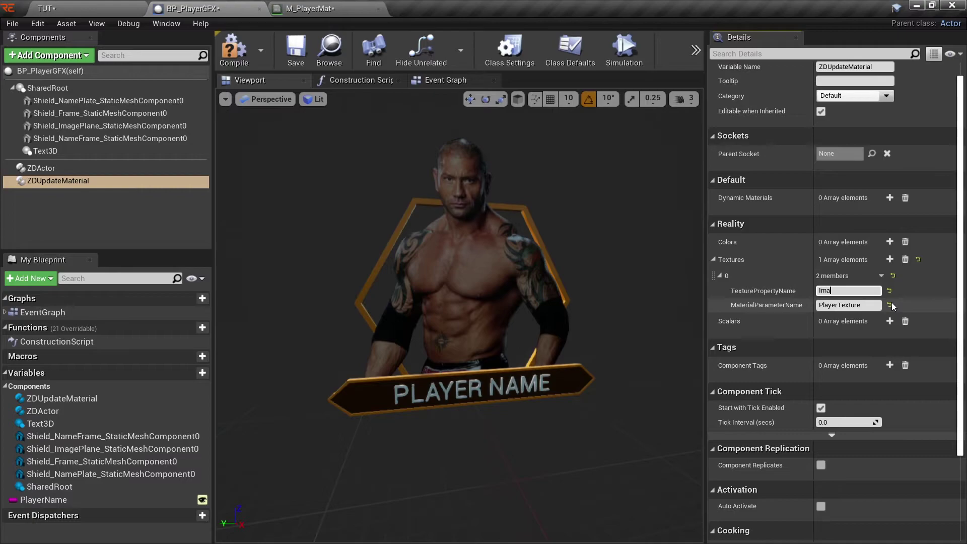
text(Image)
key(Return)
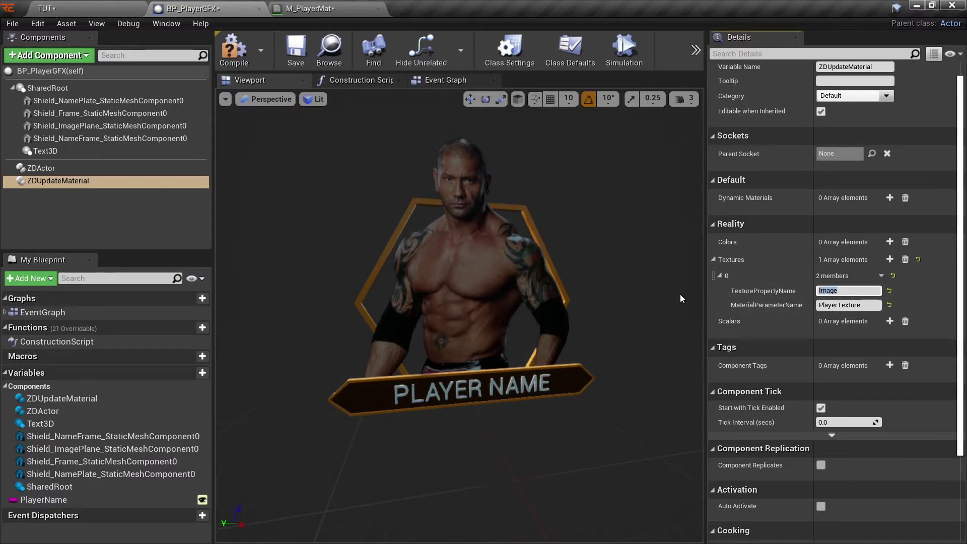
click(49, 55)
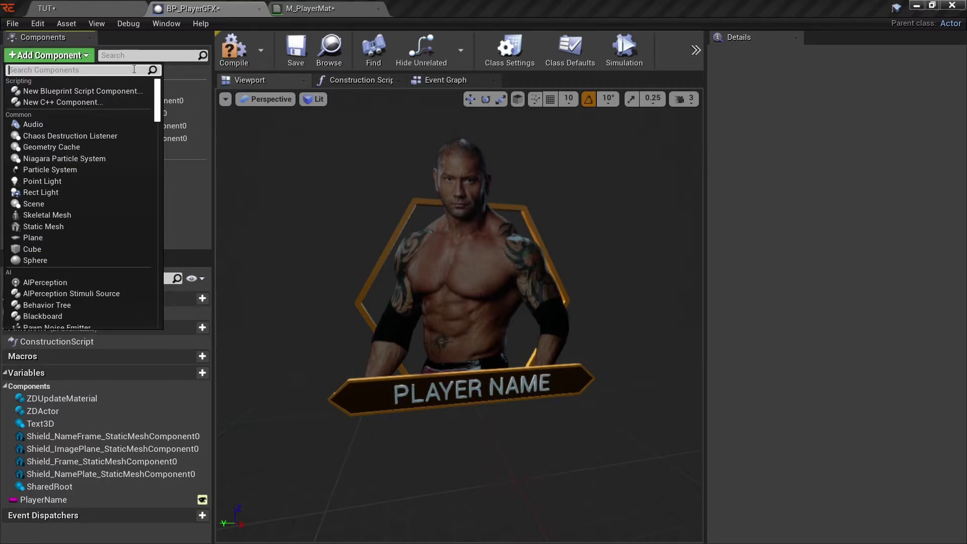
Step: Add a ZDPropertyComponent_Texture to the blueprint with Member Name Image
text(text)
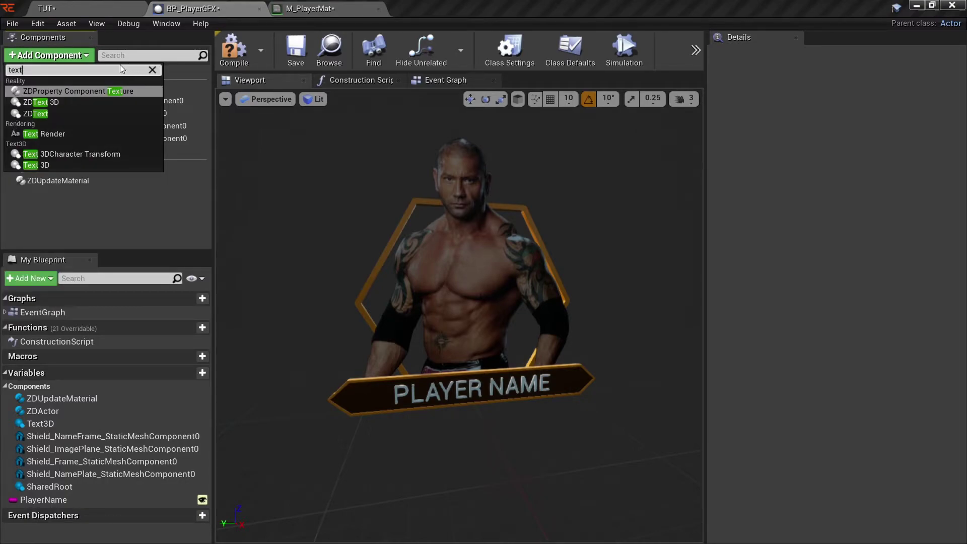
click(90, 92)
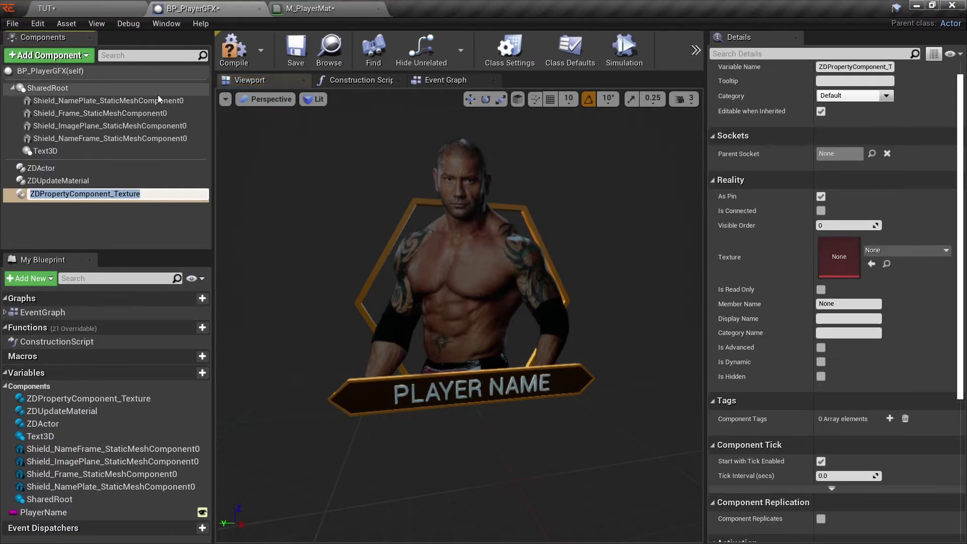
click(68, 236)
click(105, 193)
click(153, 210)
click(127, 195)
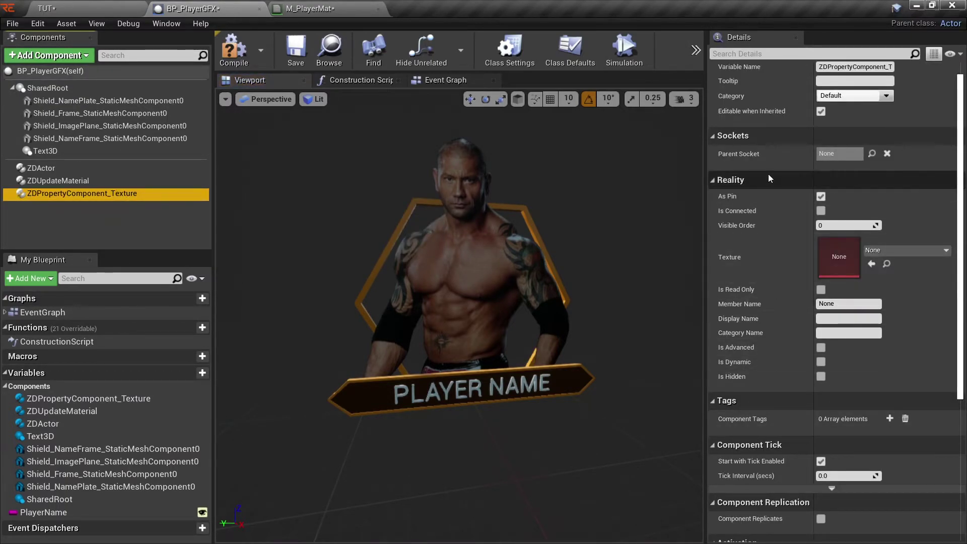
click(847, 304)
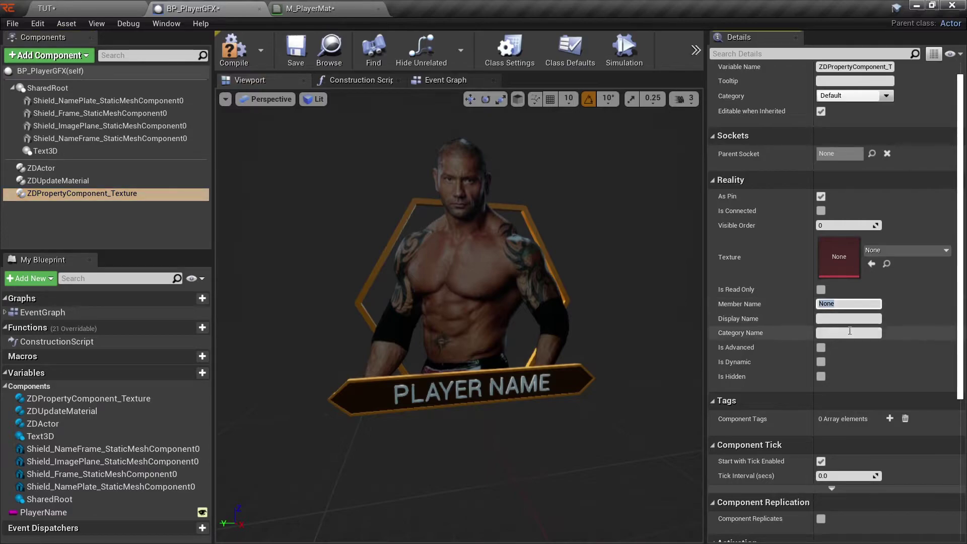
text(Image)
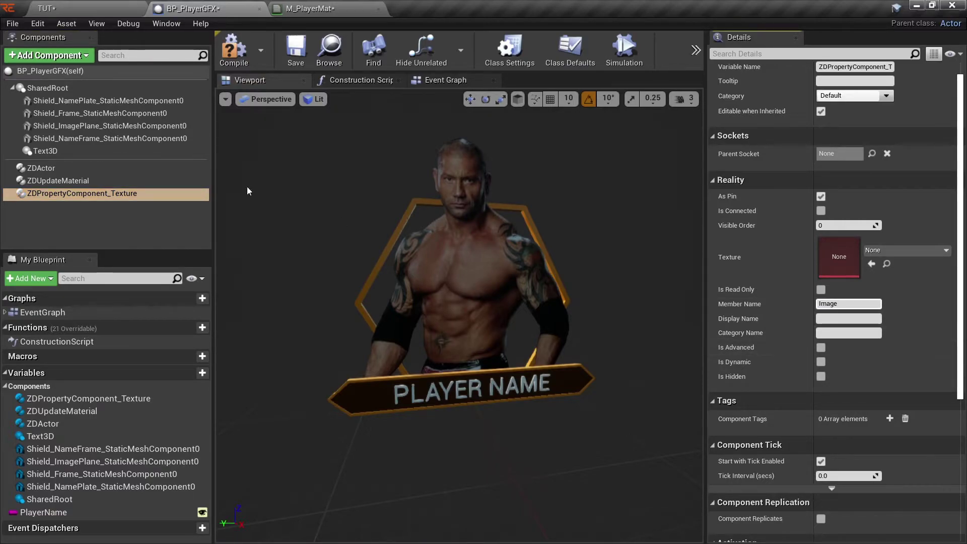
click(76, 181)
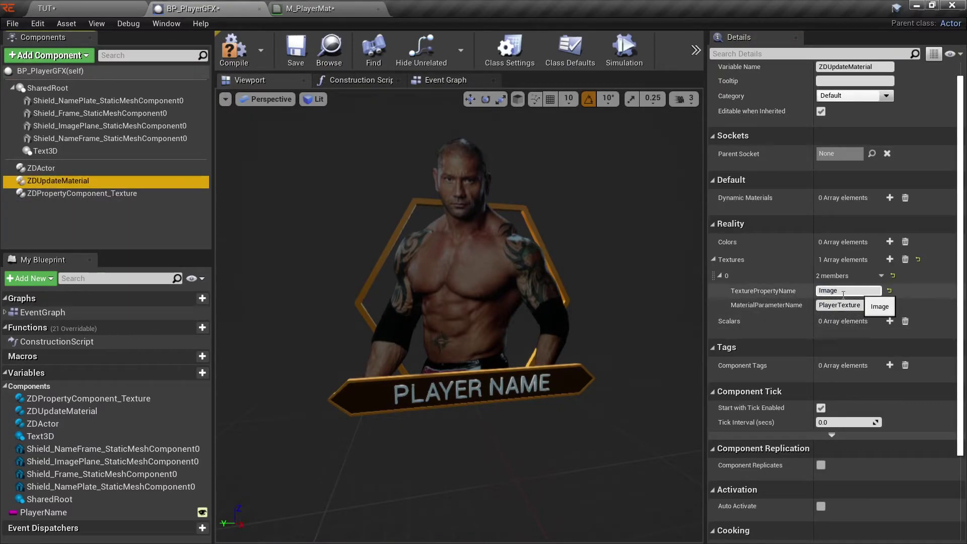
click(123, 195)
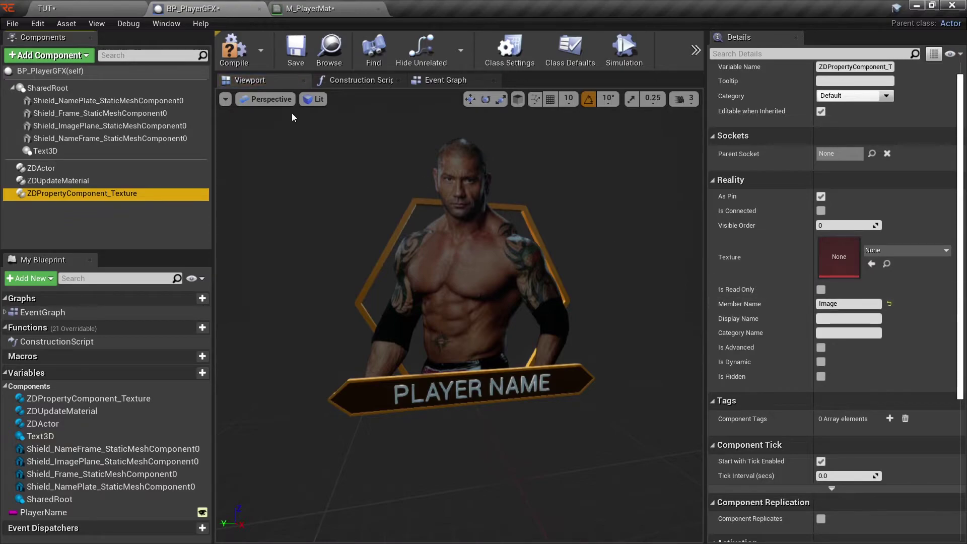
Step: Compile and save the blueprint, then return to the TUT level editor
click(235, 48)
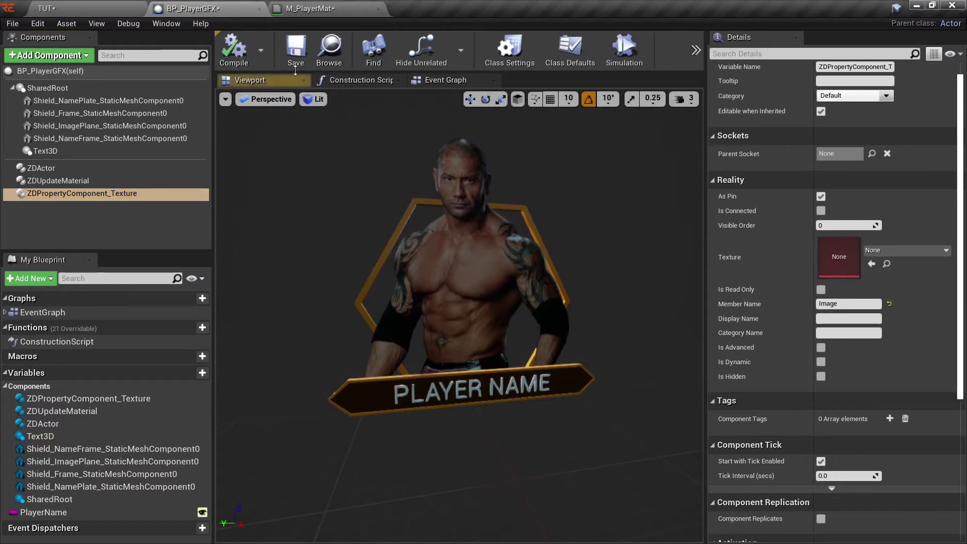
click(300, 49)
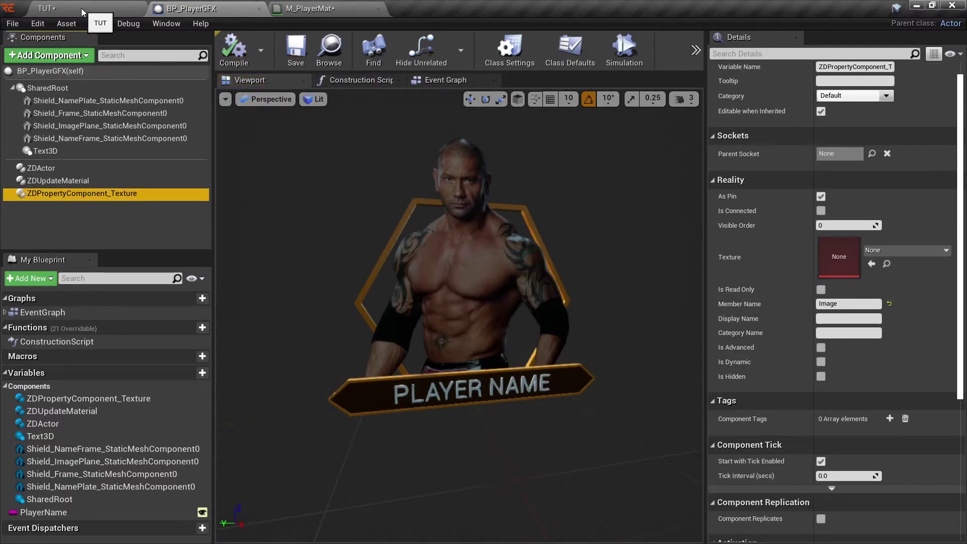
click(96, 10)
click(636, 48)
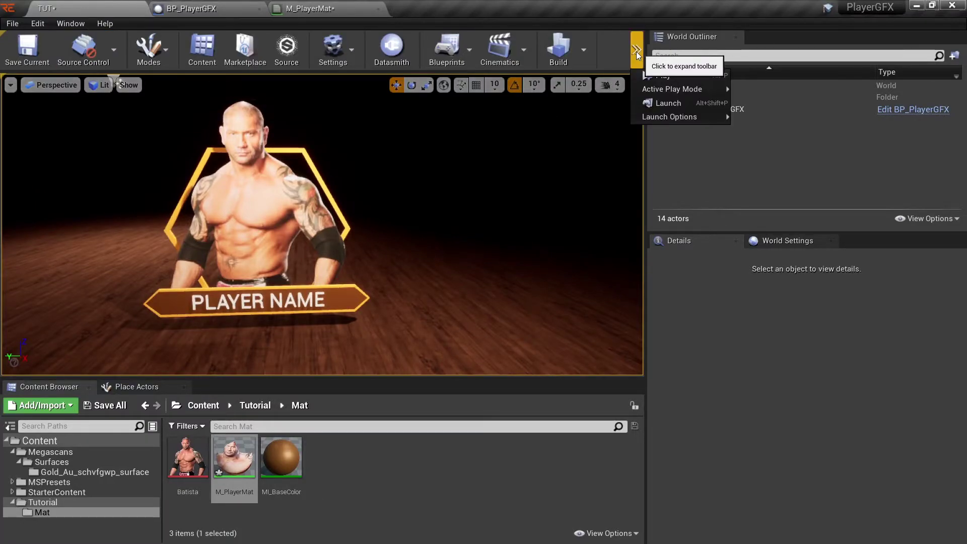
Step: Play the level and switch over to RealityHub
click(663, 84)
key(alt+Tab)
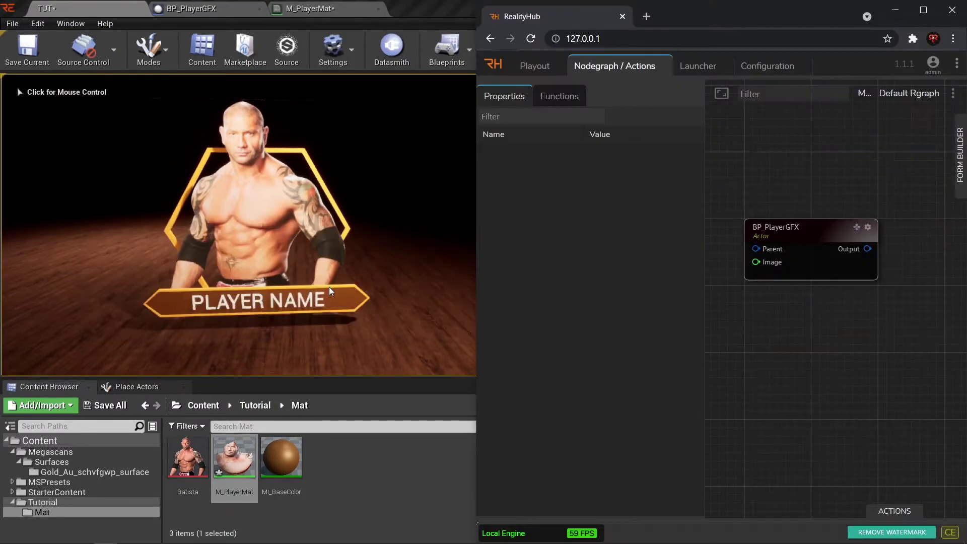
drag(788, 237, 860, 225)
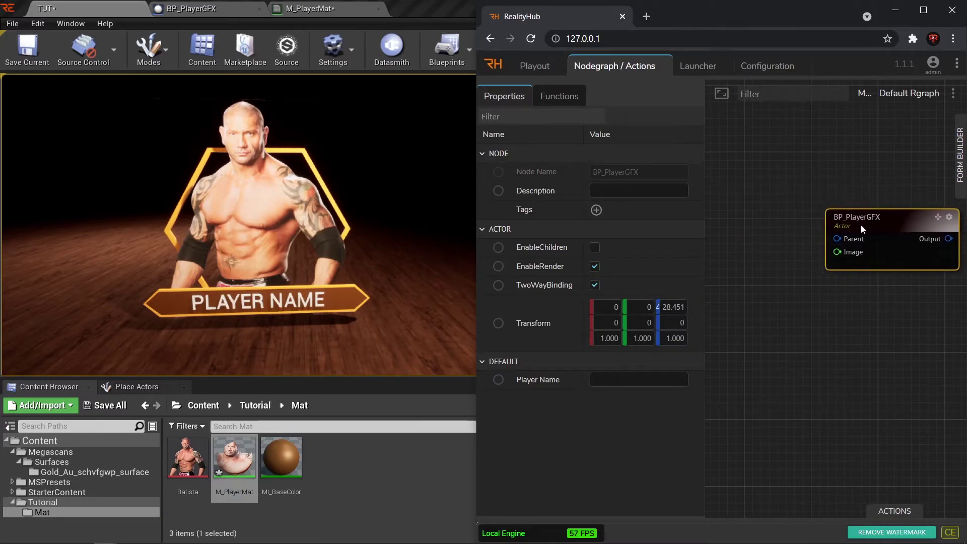
Step: Add a MediaInput node and connect its Output to BP_PlayerGFX's Image input
right_click(752, 283)
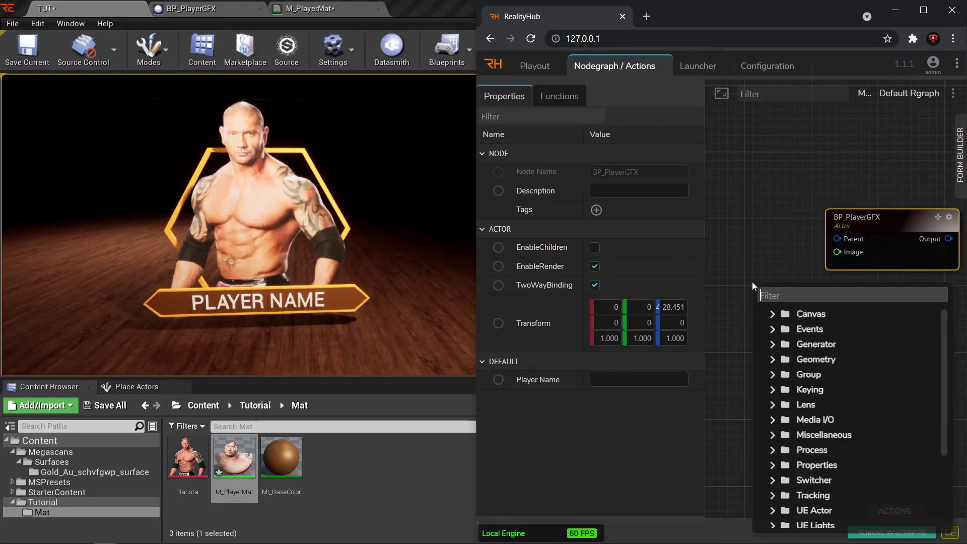
text(media)
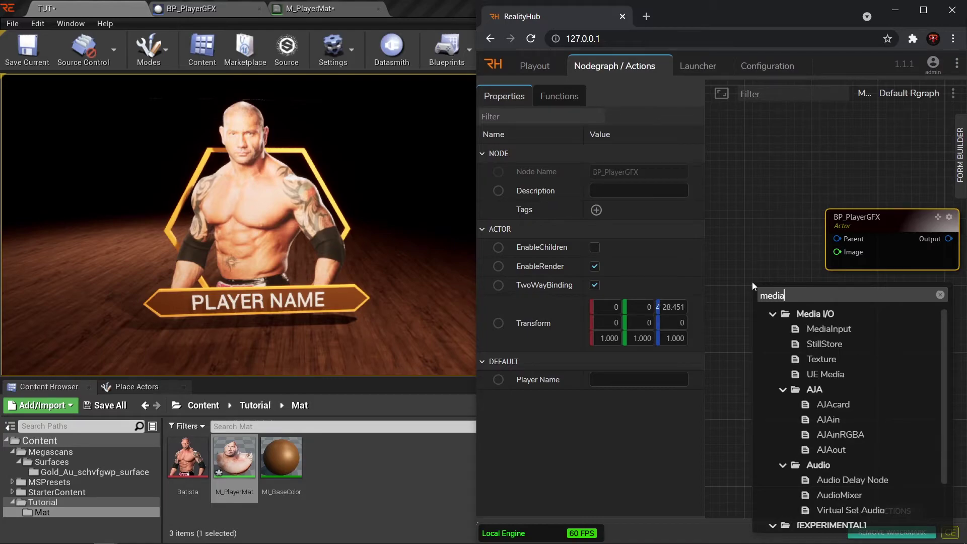
click(808, 329)
drag(808, 297, 744, 276)
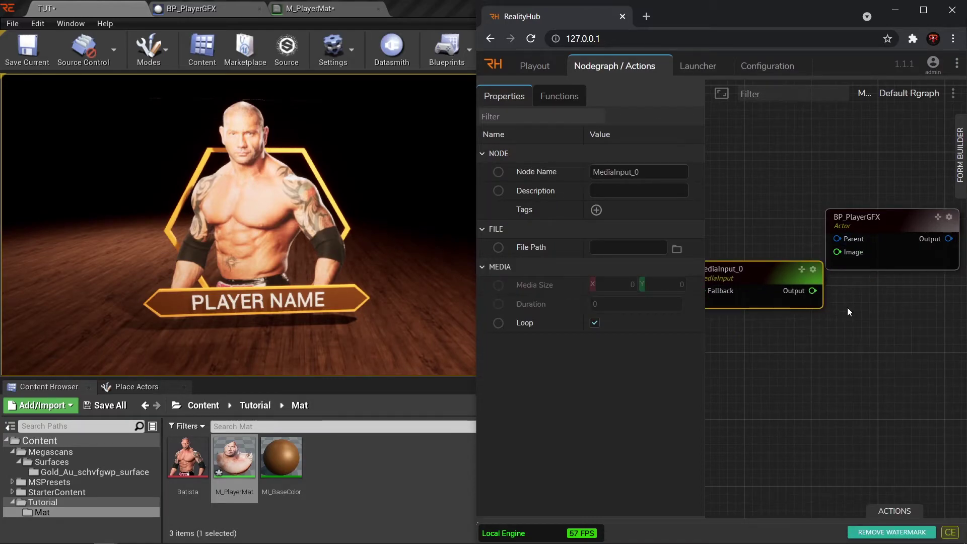
drag(476, 319, 398, 320)
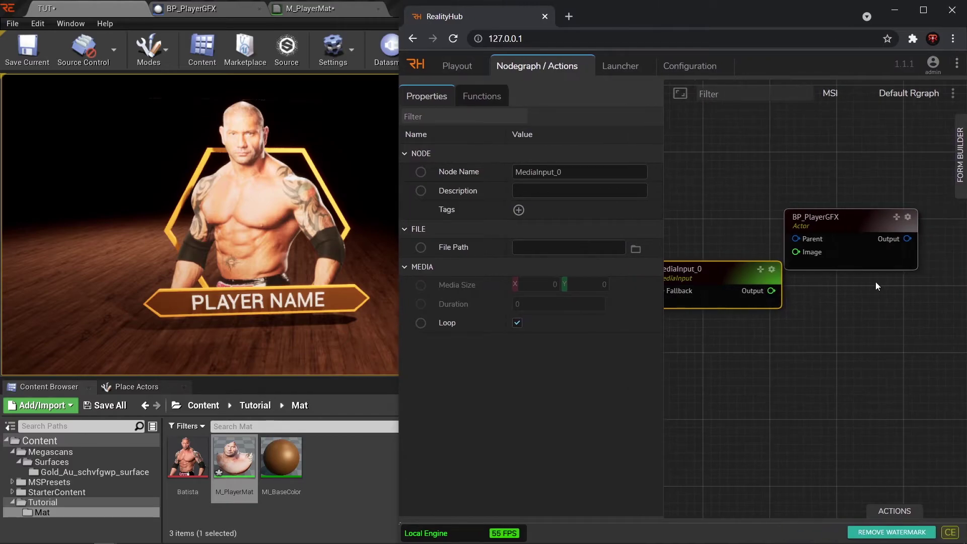
click(868, 226)
drag(868, 223, 895, 236)
drag(709, 279, 729, 262)
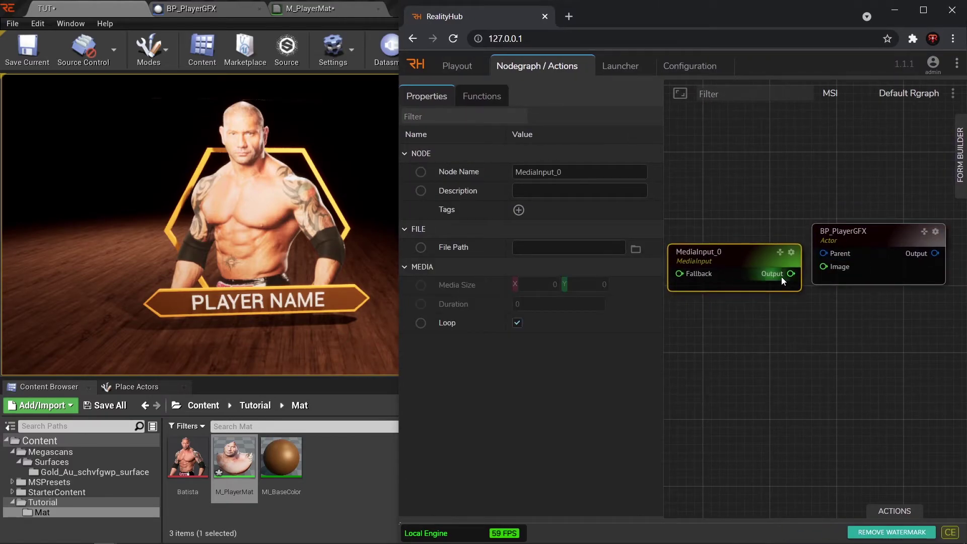
drag(790, 273, 824, 267)
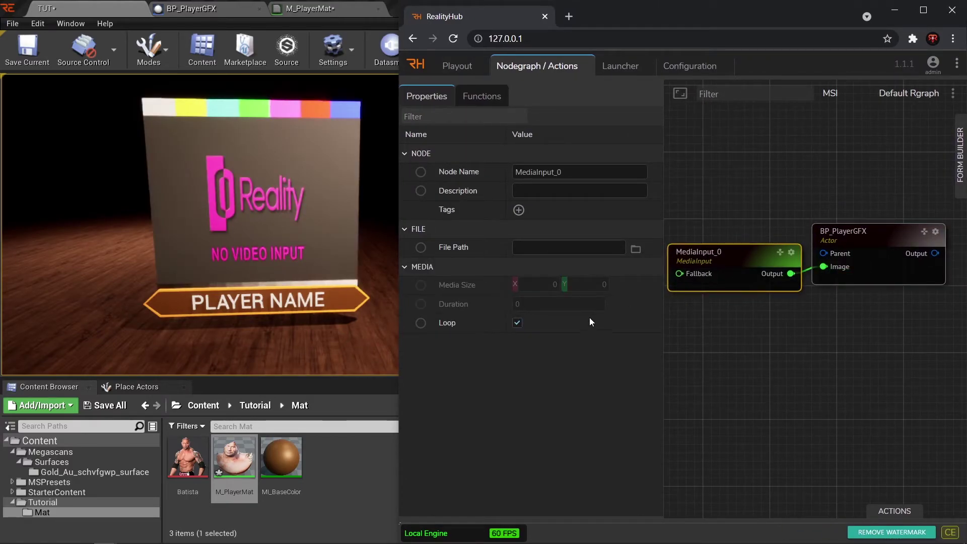
Step: Load The Rock.png from Assets/Wrestlers into MediaInput_0, replacing John Cena.png
click(633, 250)
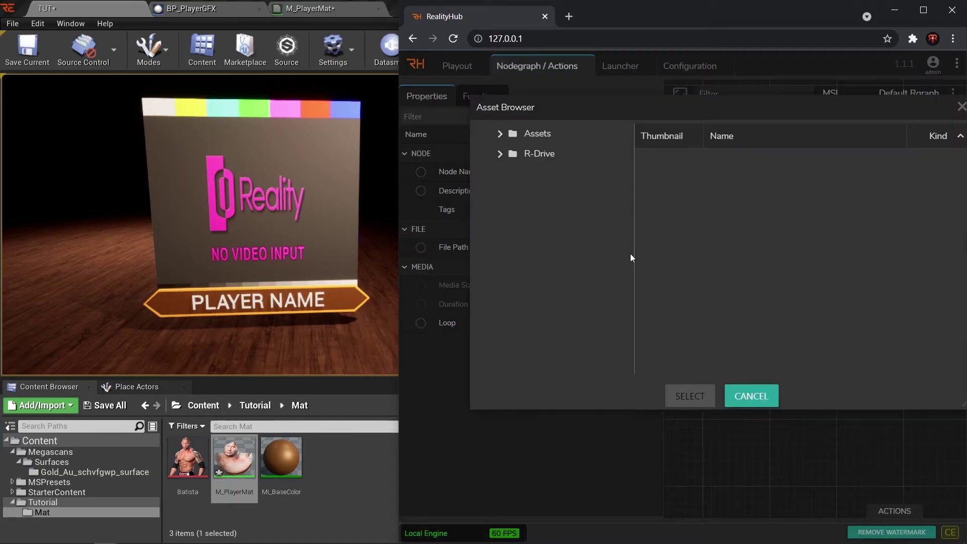
click(537, 137)
double_click(736, 276)
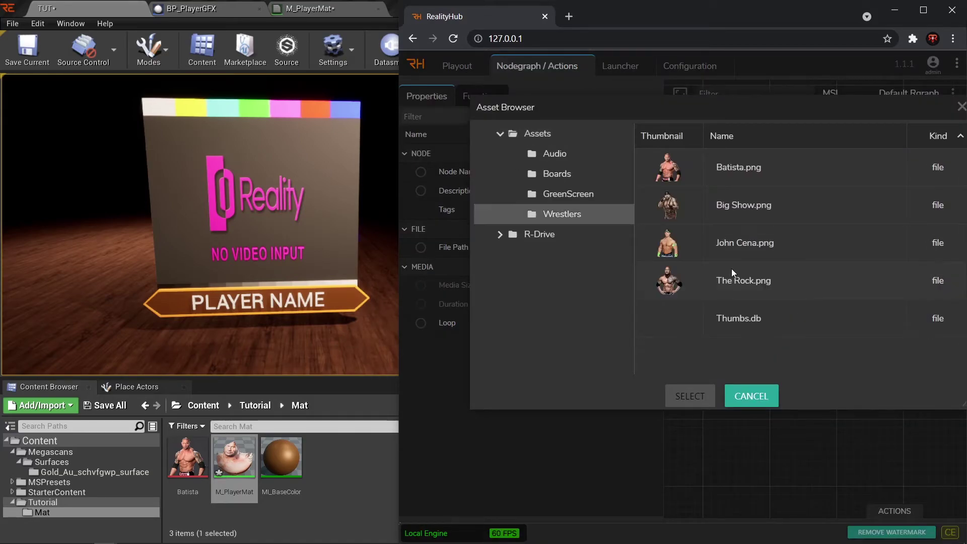
double_click(671, 241)
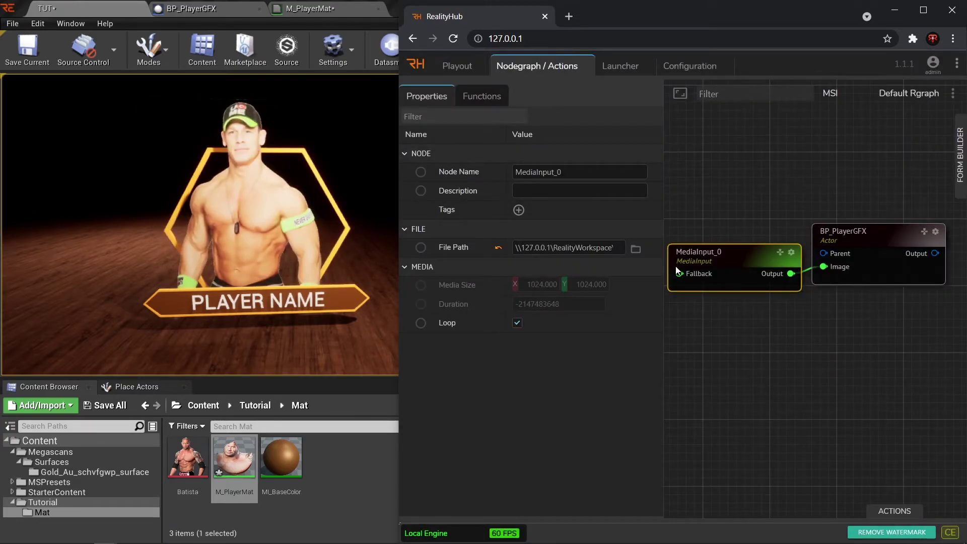
click(636, 249)
click(669, 283)
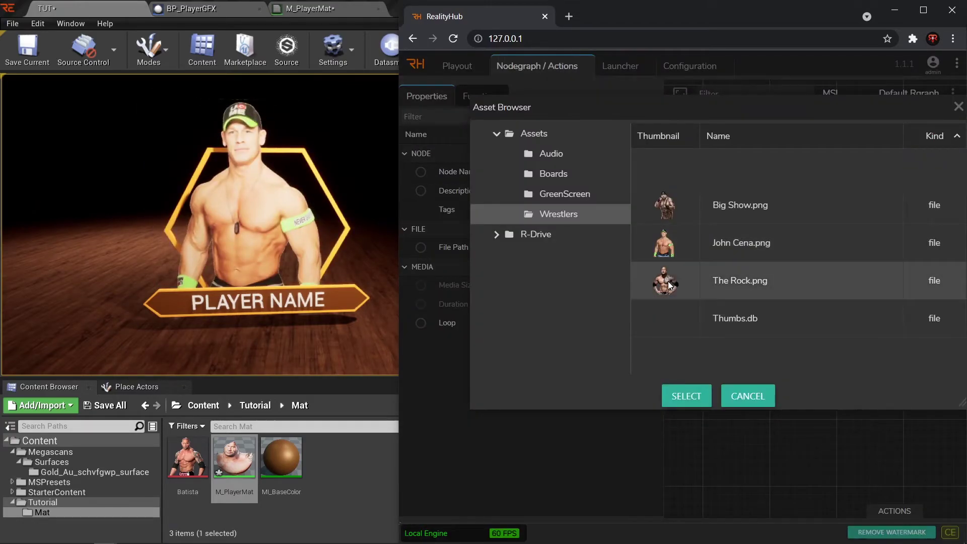
click(687, 399)
click(859, 233)
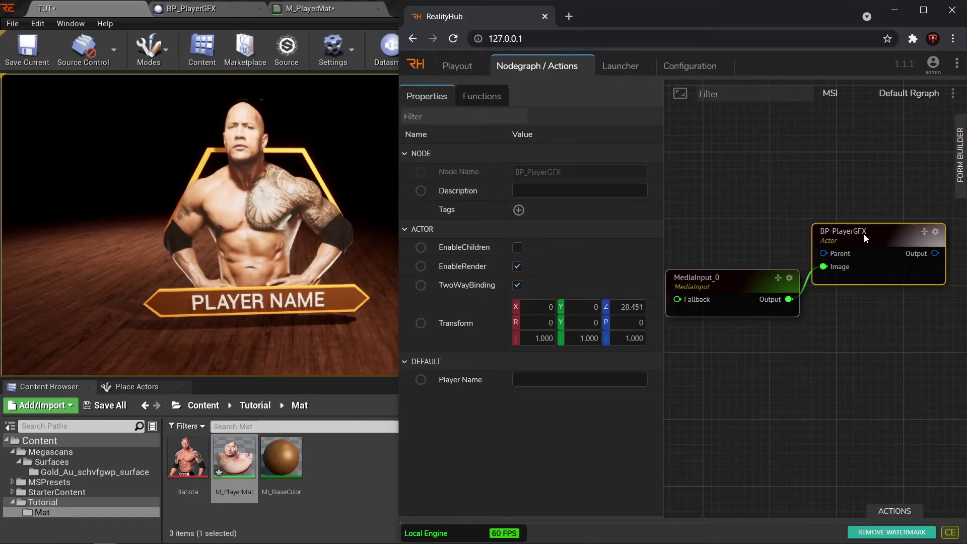
drag(864, 234, 859, 229)
click(550, 380)
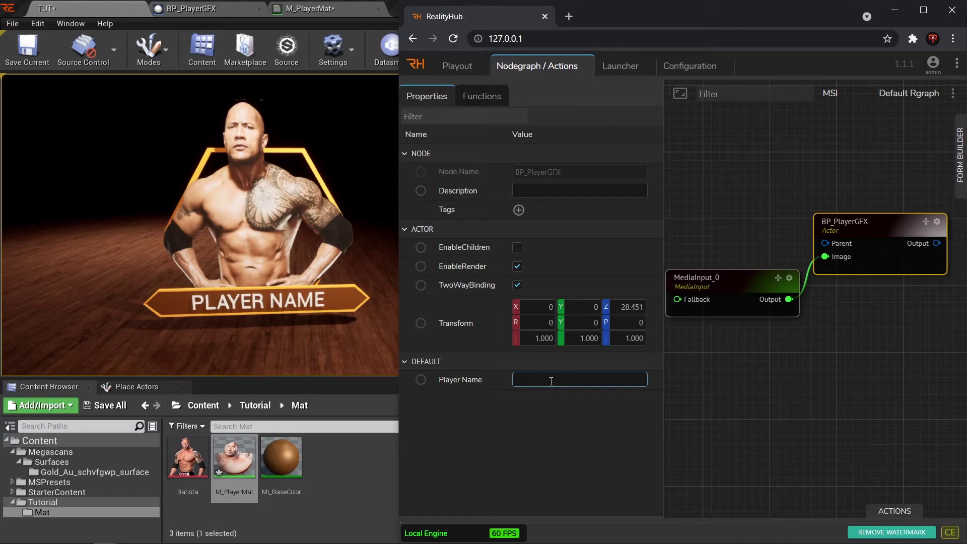
Step: Set BP_PlayerGFX's Player Name to THE ROCK
text(THE ROCK)
key(Return)
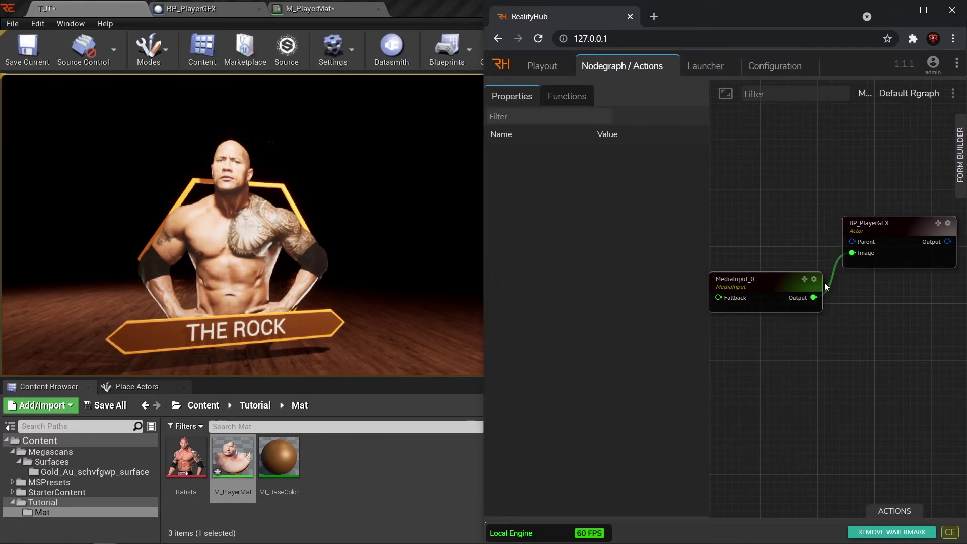
drag(788, 241, 890, 390)
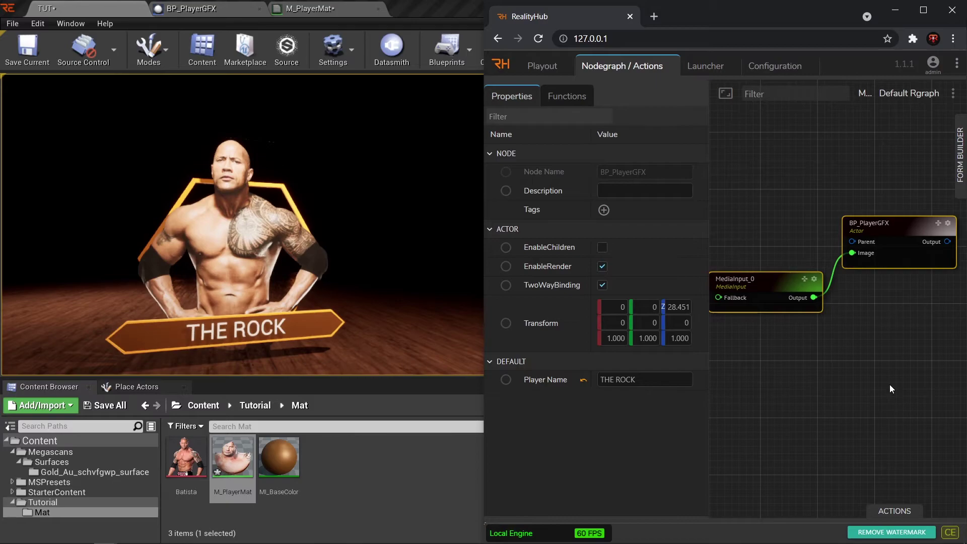
click(868, 187)
click(883, 228)
click(646, 379)
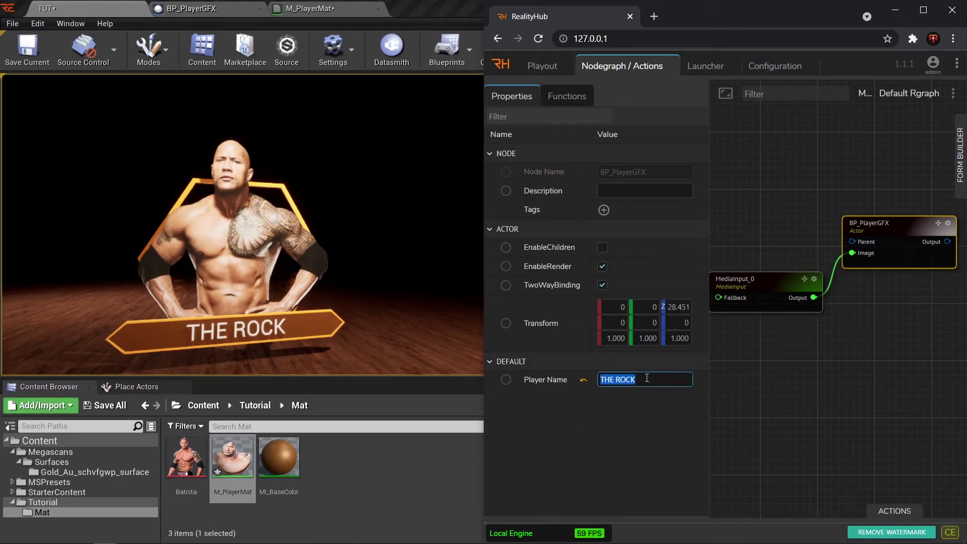
click(836, 353)
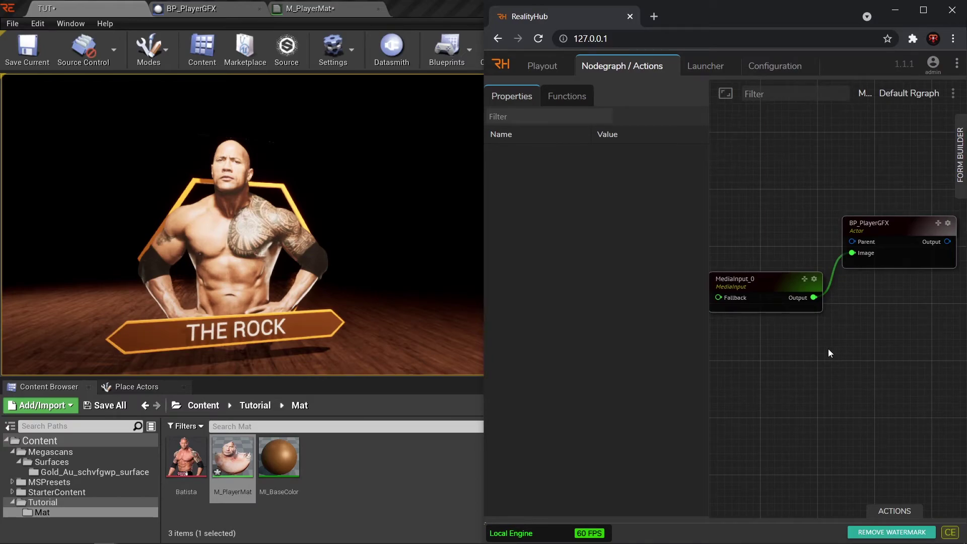
Step: Move the MediaInput_0 node up level with BP_PlayerGFX
drag(769, 187, 873, 355)
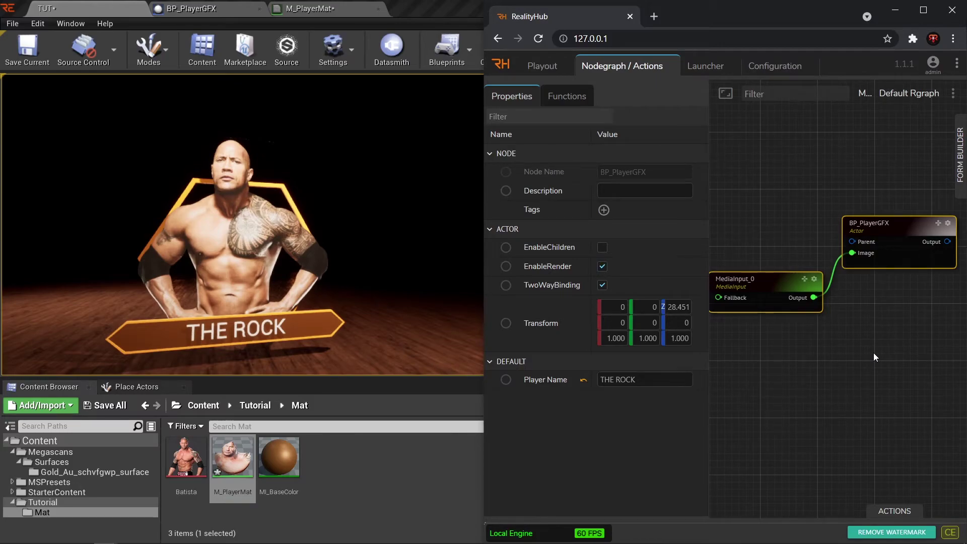
scroll(841, 356, down, 1)
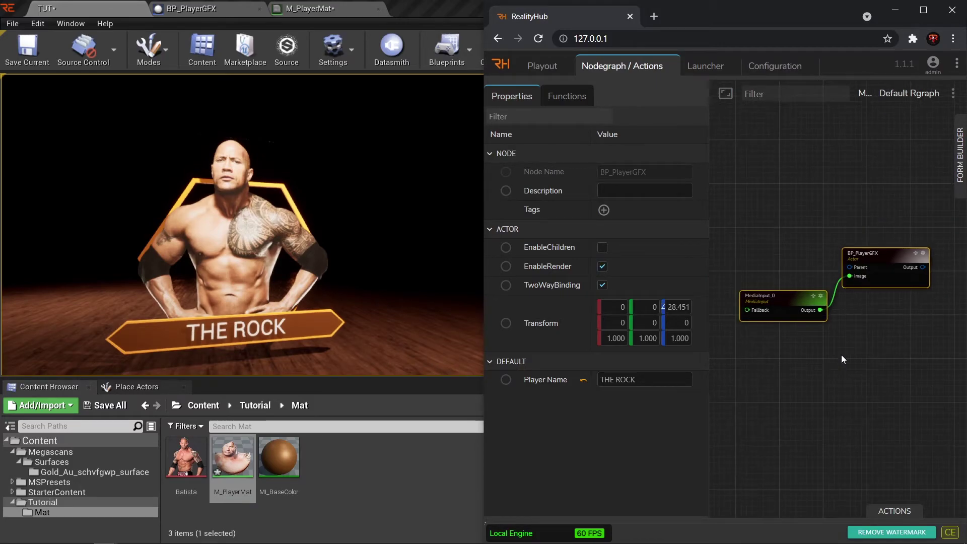
click(795, 294)
click(777, 243)
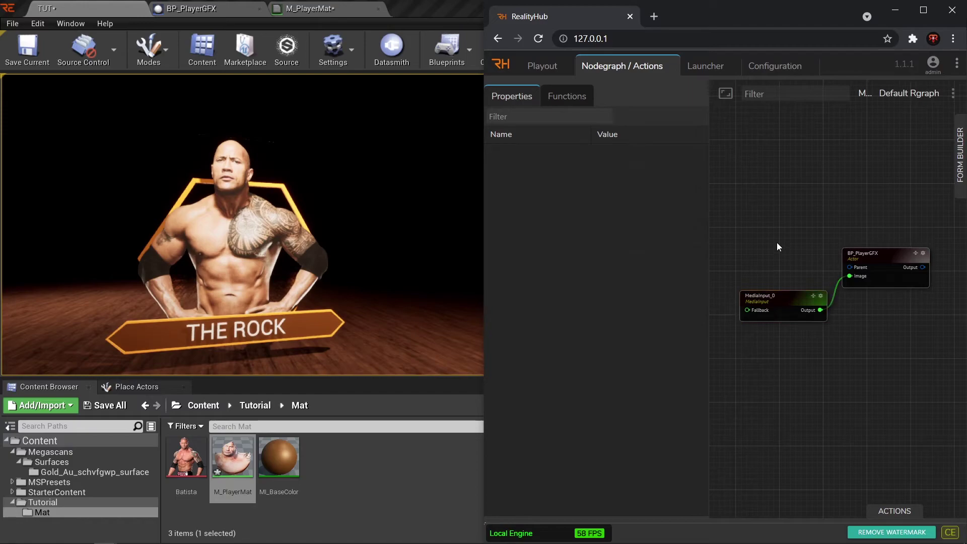
click(757, 295)
drag(784, 299, 788, 264)
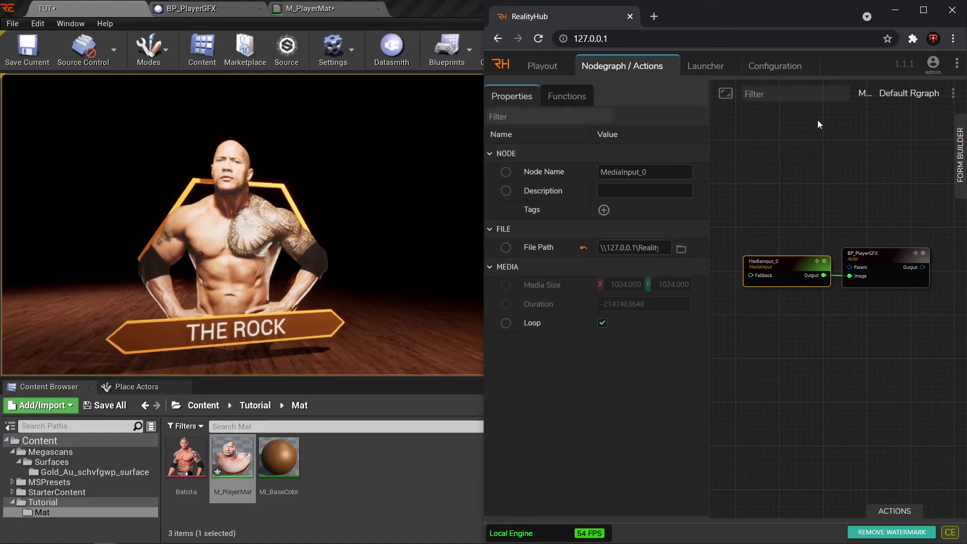
drag(745, 220, 879, 334)
Step: Save the node graph as PlayerRgraph and maximize the RealityHub window
click(885, 175)
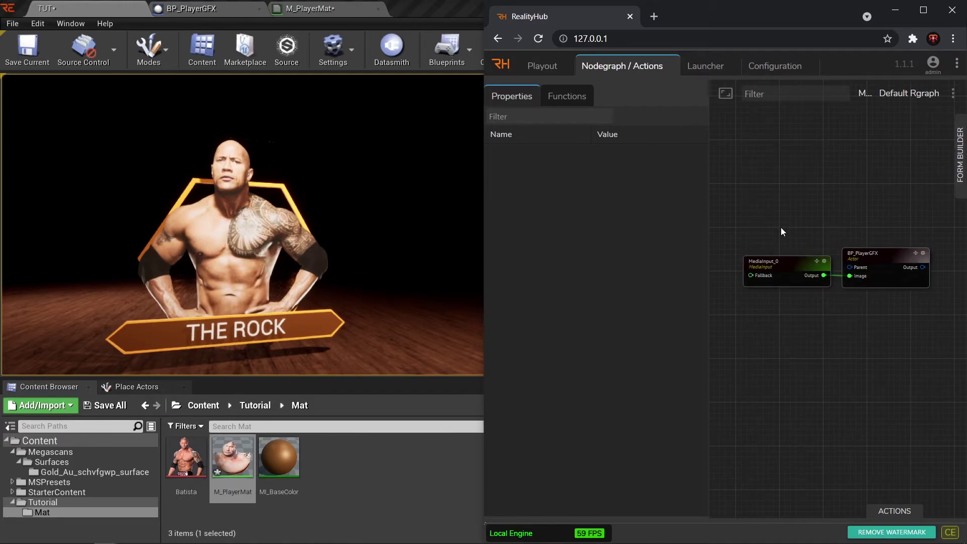
drag(781, 227, 832, 268)
scroll(832, 268, up, 1)
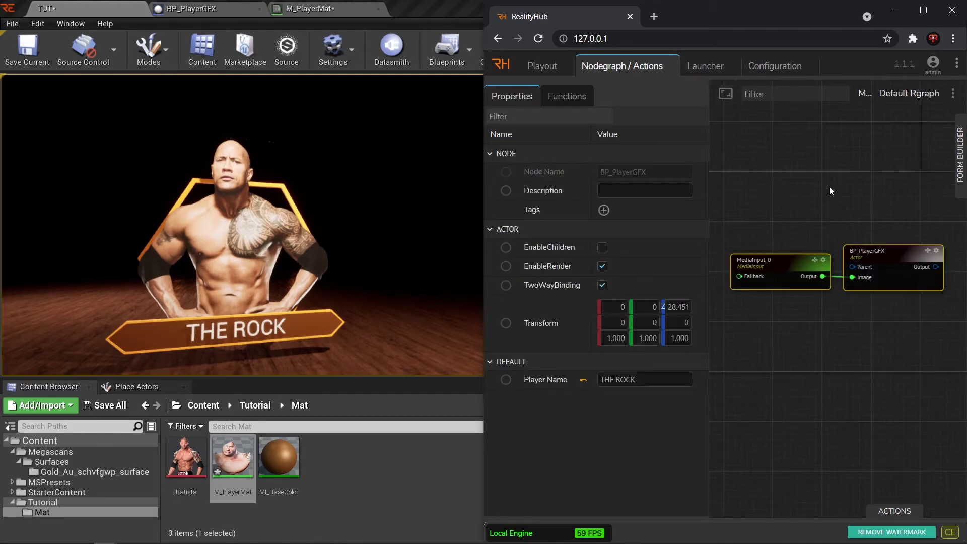
click(953, 94)
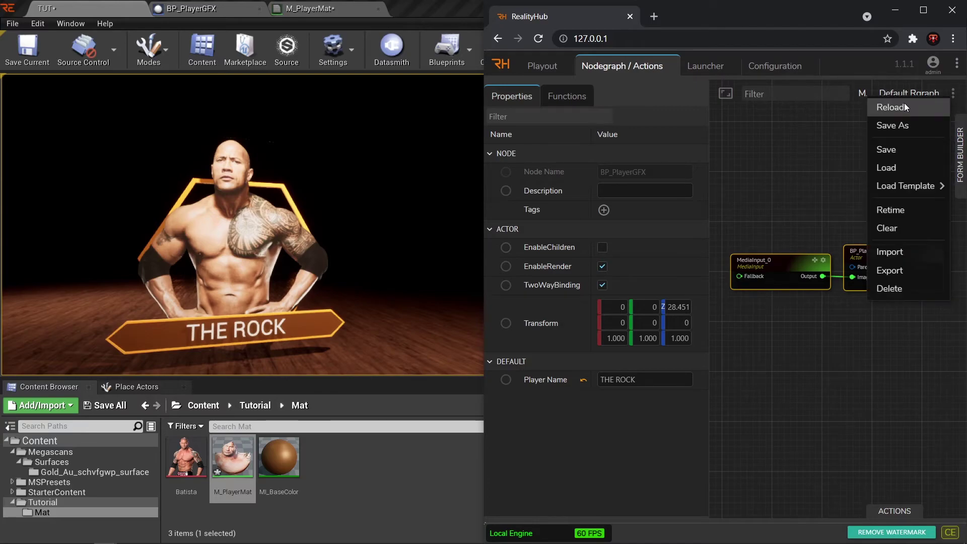
click(893, 126)
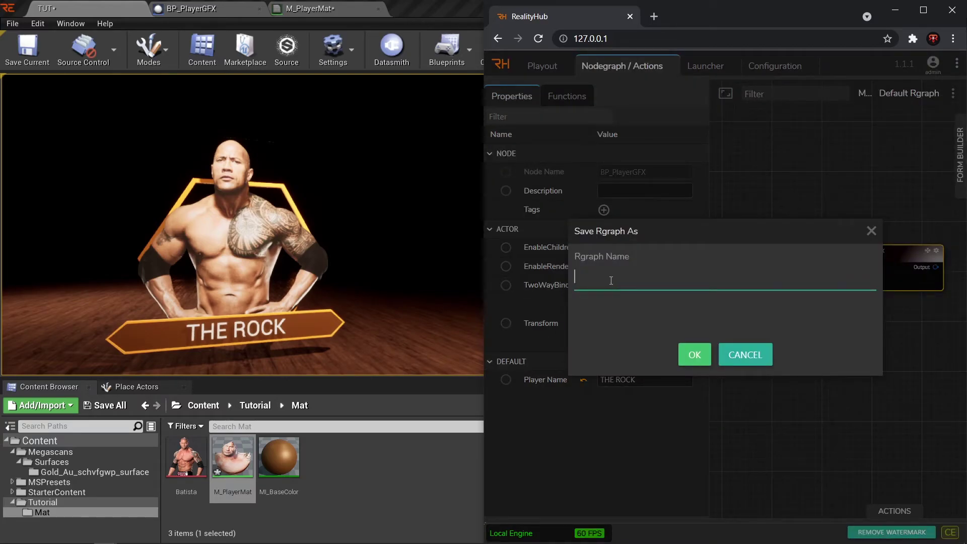
text(PlayerRgraph)
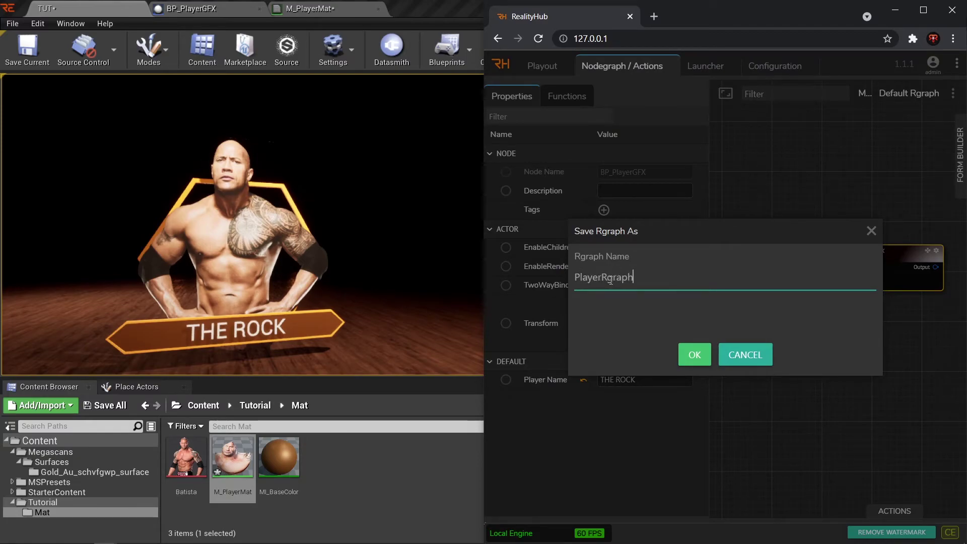
key(Return)
click(924, 9)
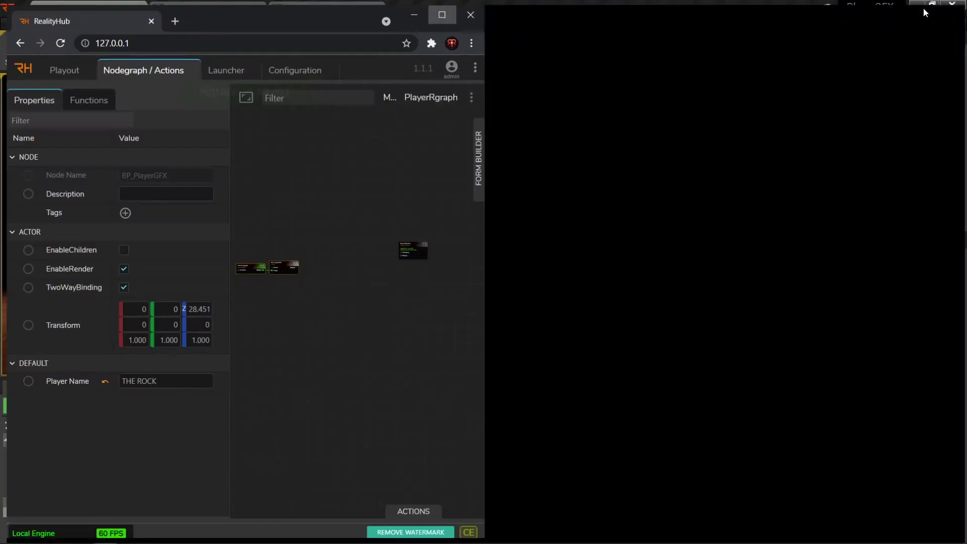
Step: Create a new form in the form builder named SinglePlayer
scroll(506, 300, up, 3)
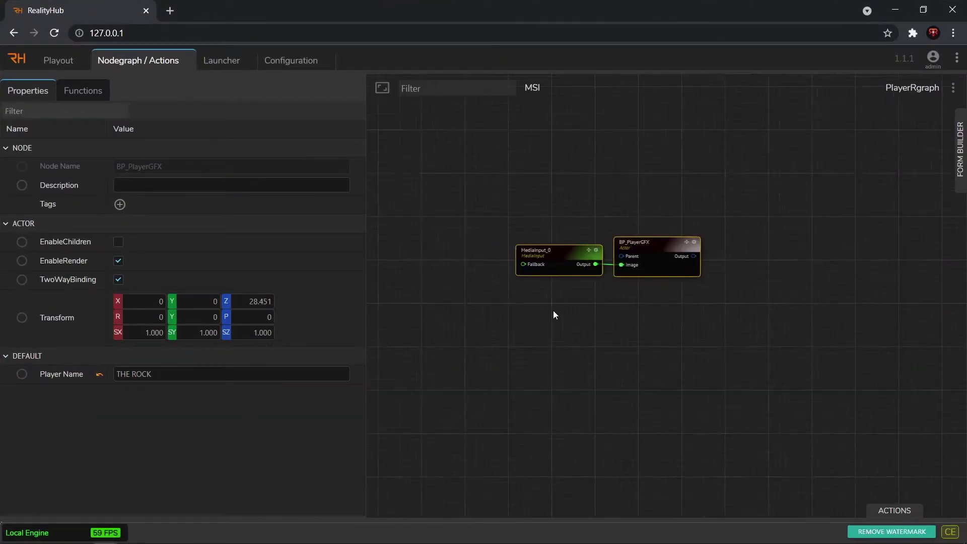
scroll(553, 310, up, 3)
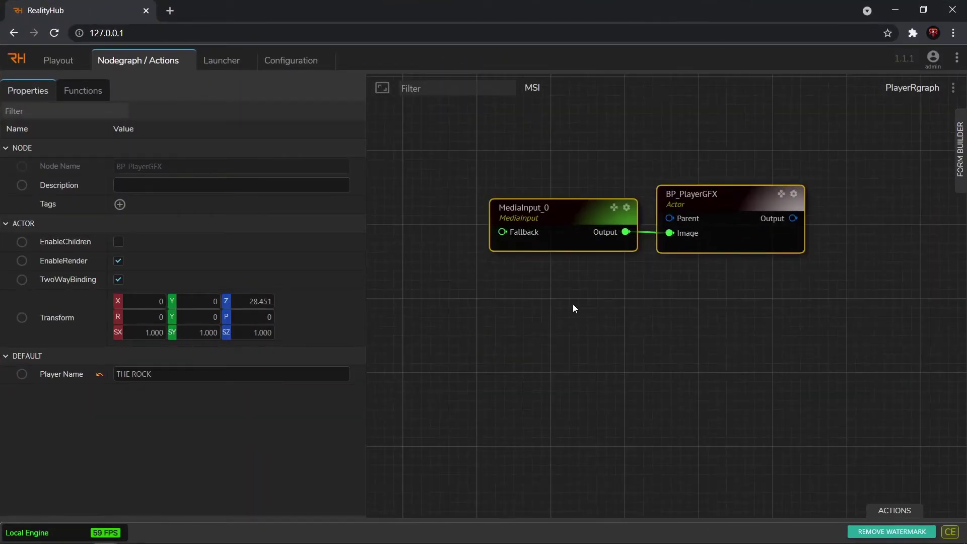
right_drag(572, 303, 574, 340)
drag(597, 195, 855, 347)
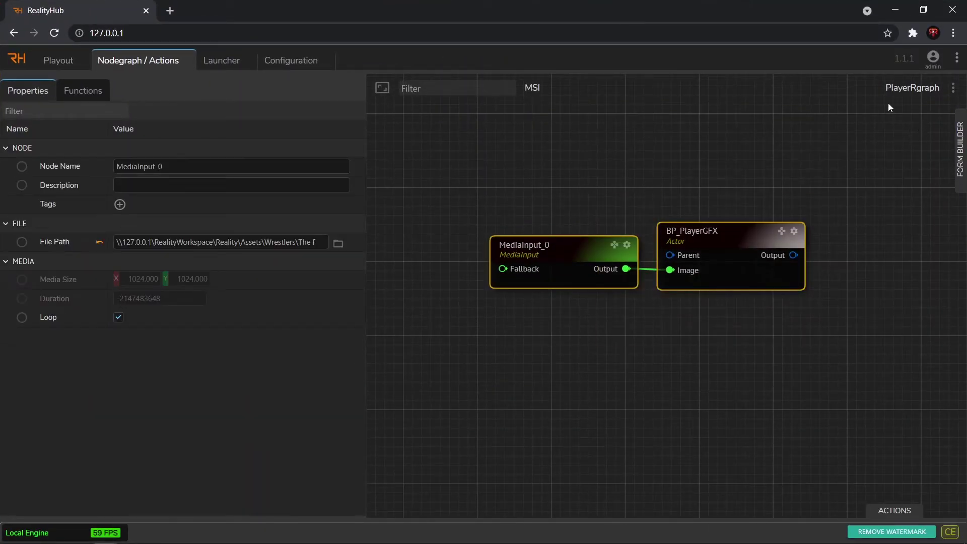
click(858, 127)
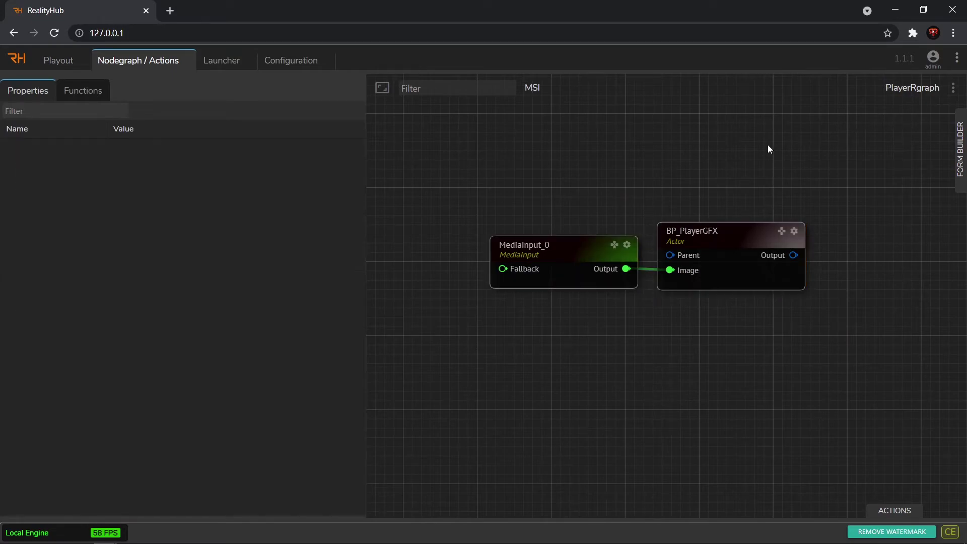
drag(574, 162, 754, 377)
click(844, 167)
click(958, 167)
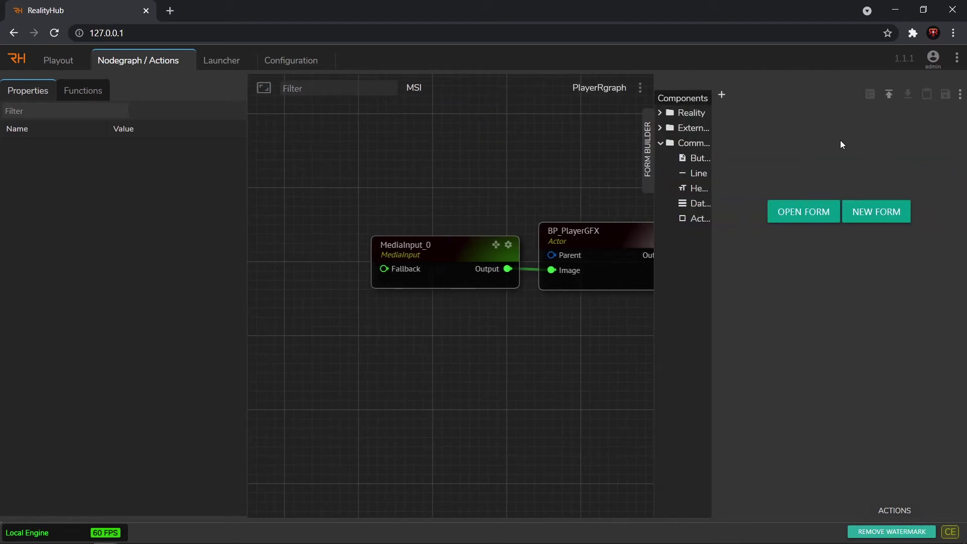
click(887, 218)
double_click(748, 97)
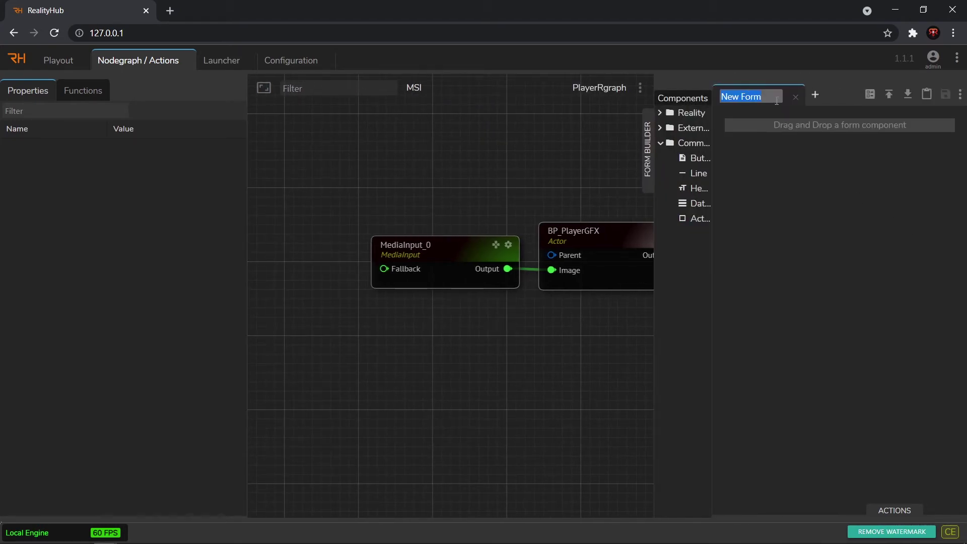
text(SinglePlayer)
Step: Add MediaInput_0's File Path and BP_PlayerGFX's Player Name to the form and save it
click(300, 228)
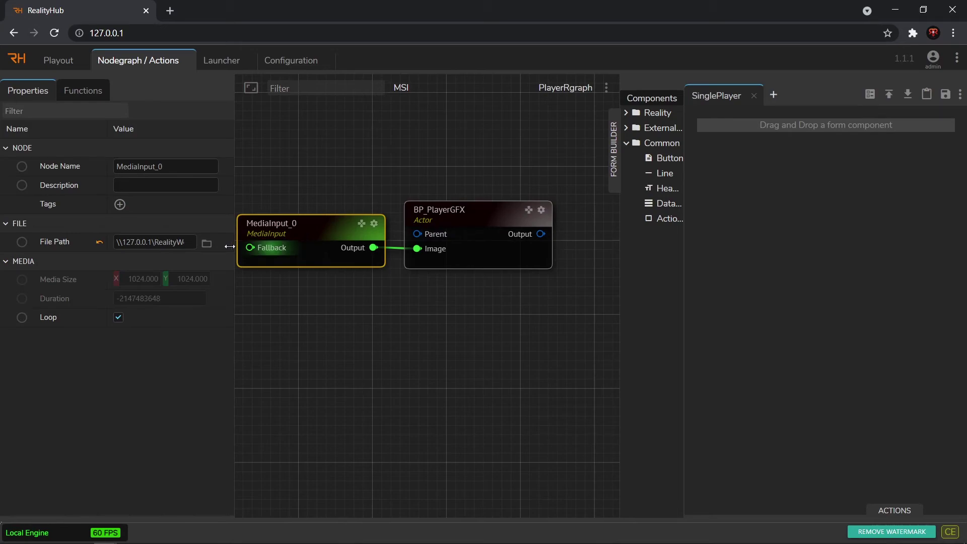
drag(229, 246, 286, 246)
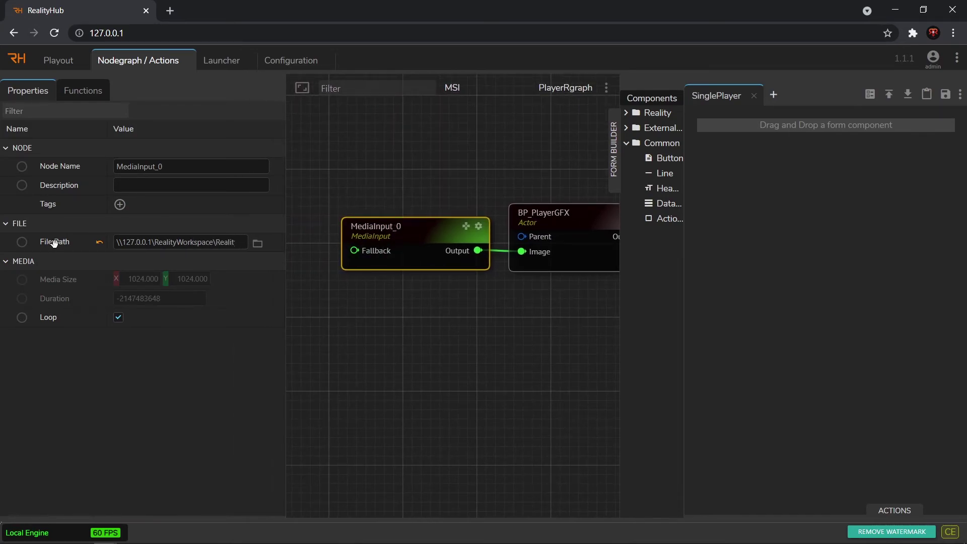
drag(54, 243, 764, 132)
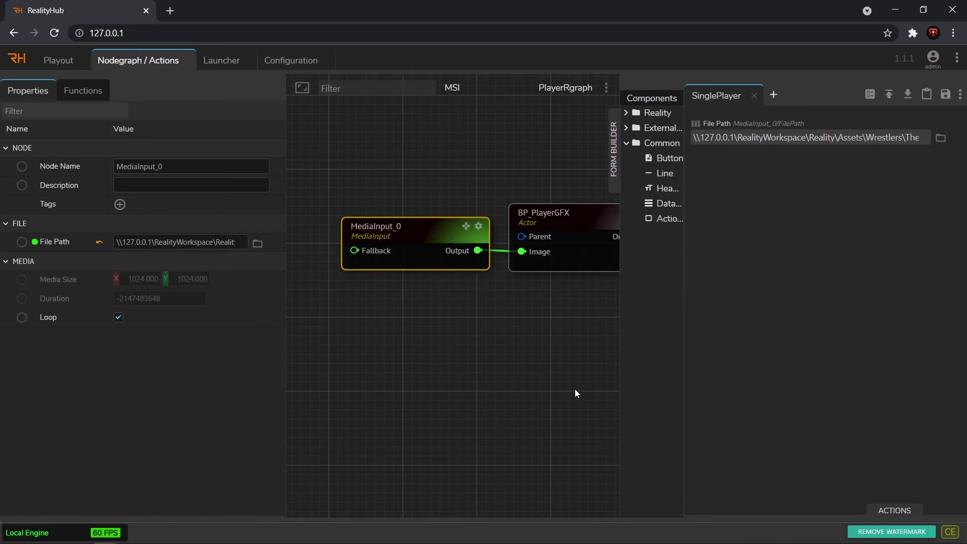
drag(559, 227, 459, 198)
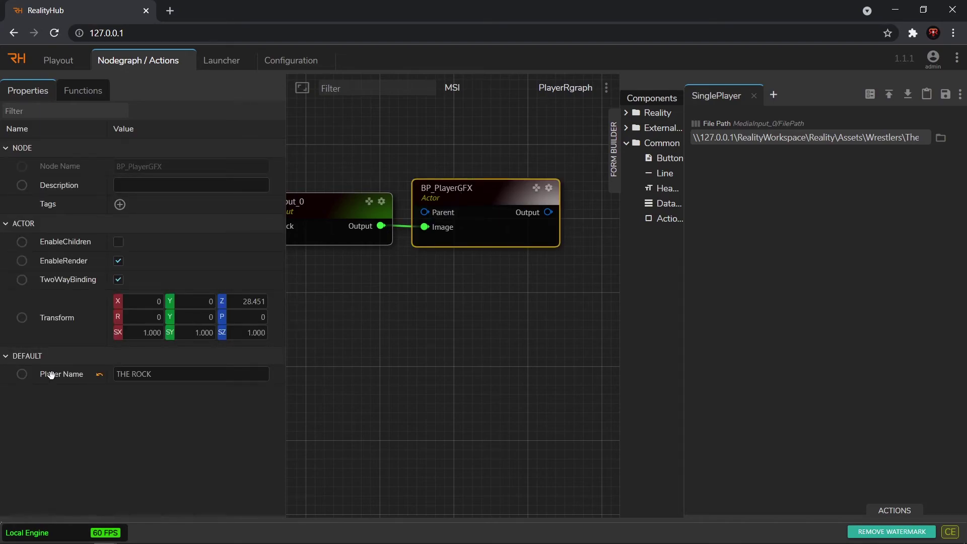
drag(51, 373, 787, 183)
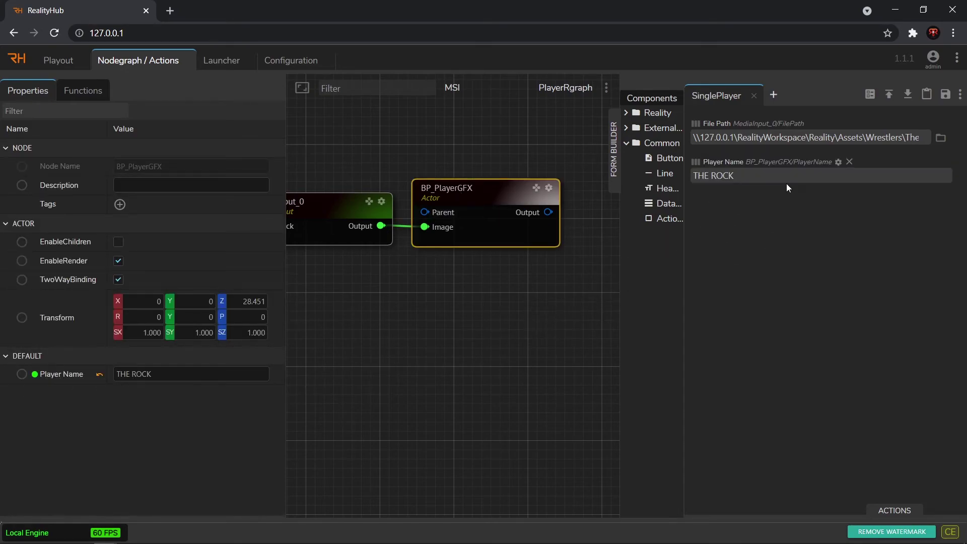
click(946, 96)
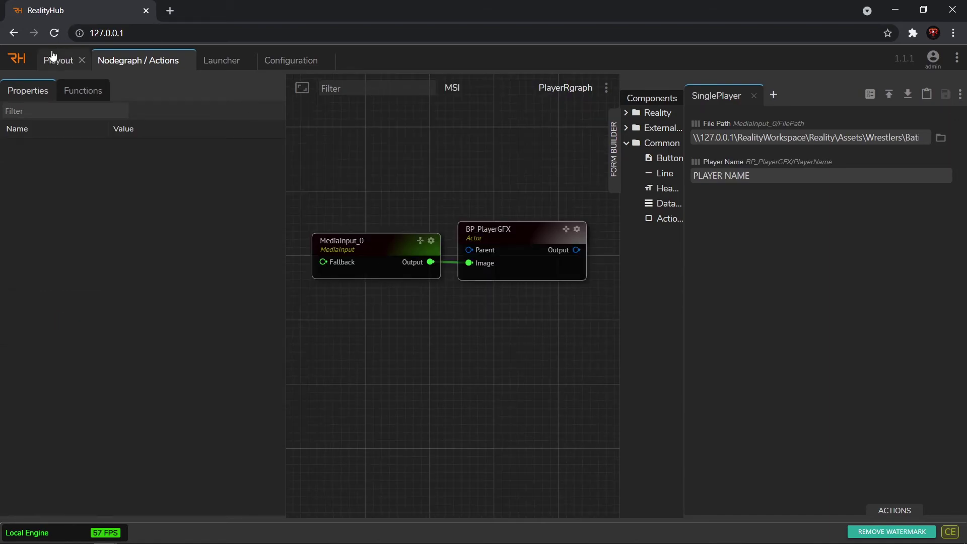
Step: Reopen the Playout page via Windows > Playout and shrink the browser to show Unreal Editor
click(52, 58)
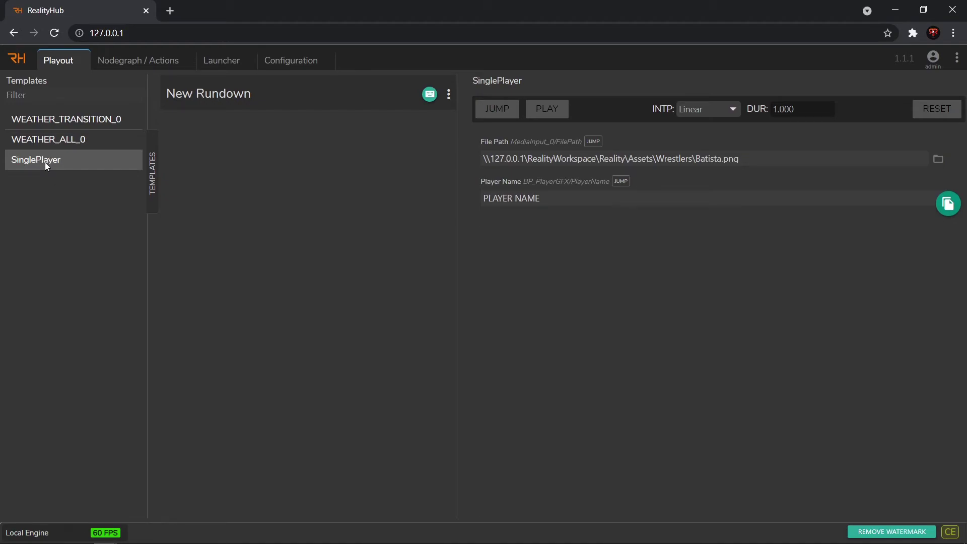
click(83, 61)
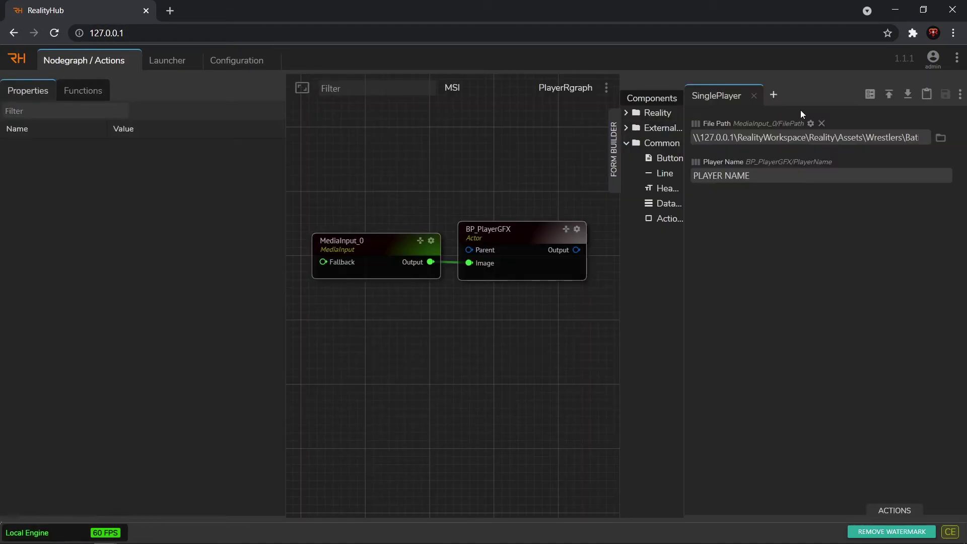
click(956, 58)
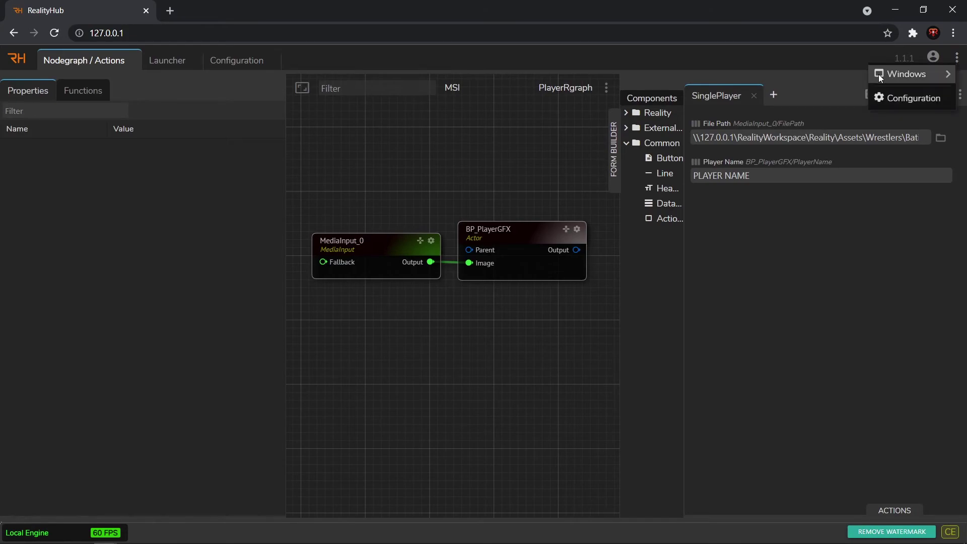
mouse_move(893, 74)
click(818, 80)
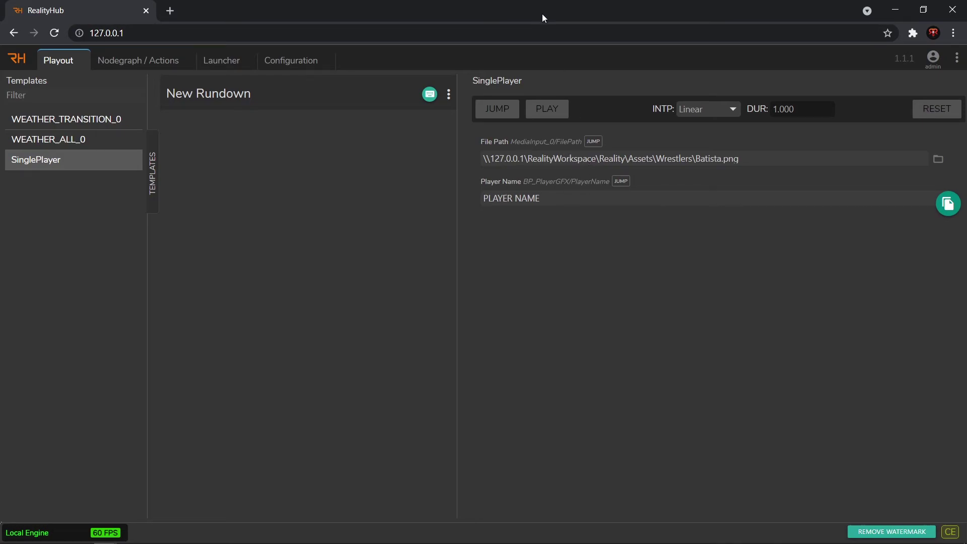
drag(542, 14, 663, 26)
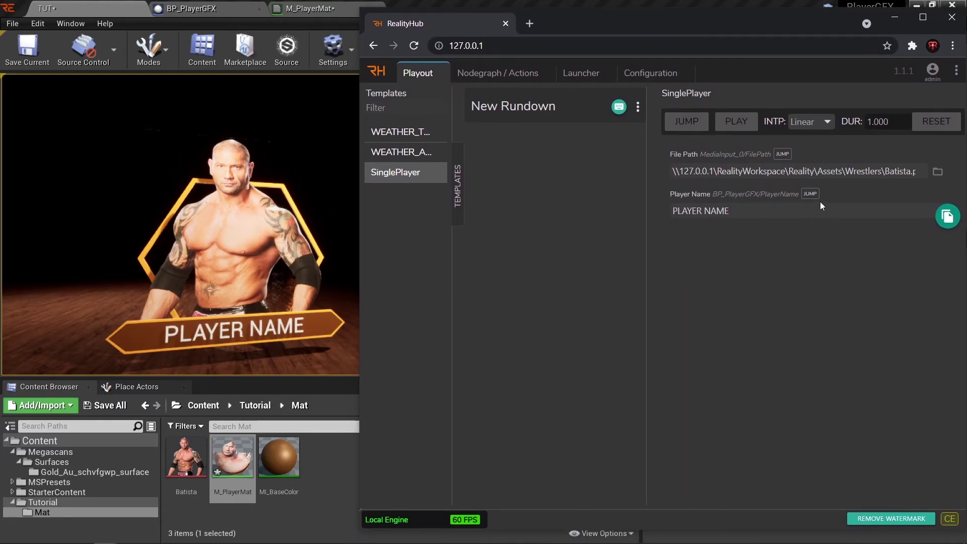
Step: Load Big Show.png and the name BIG SHOW into the SinglePlayer form
click(937, 172)
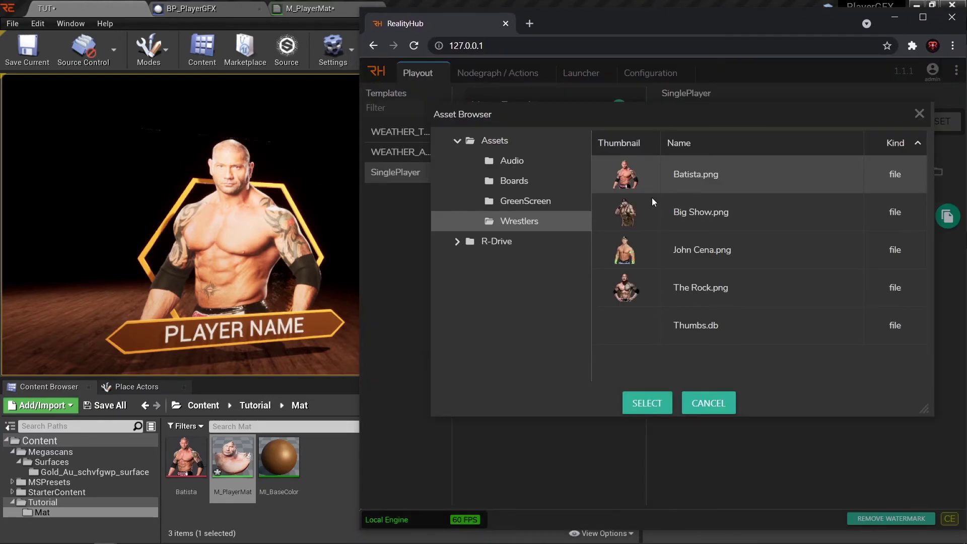
click(657, 212)
click(643, 407)
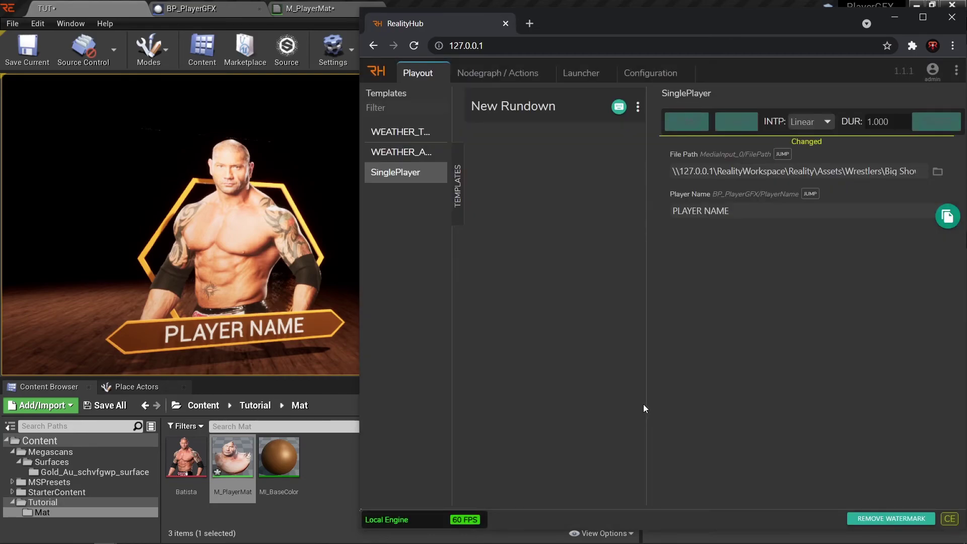
triple_click(876, 217)
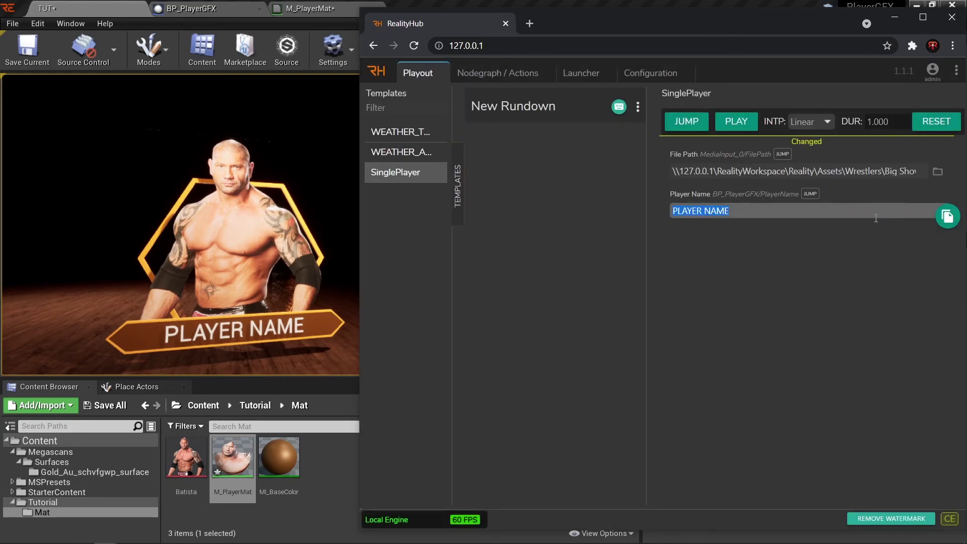
text(BIG SHOW)
key(Return)
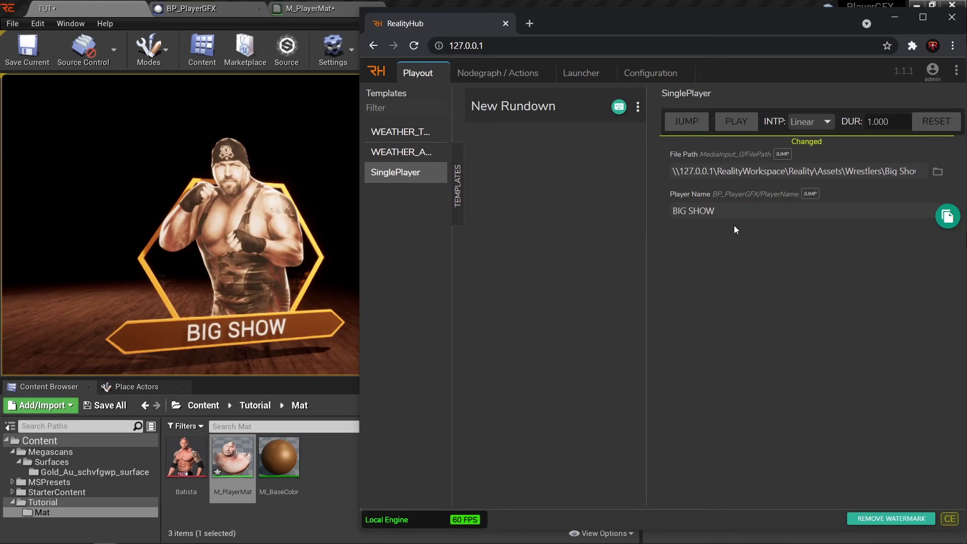
Step: Switch the form to The Rock.png with name THE ROCK and jump it live
click(938, 171)
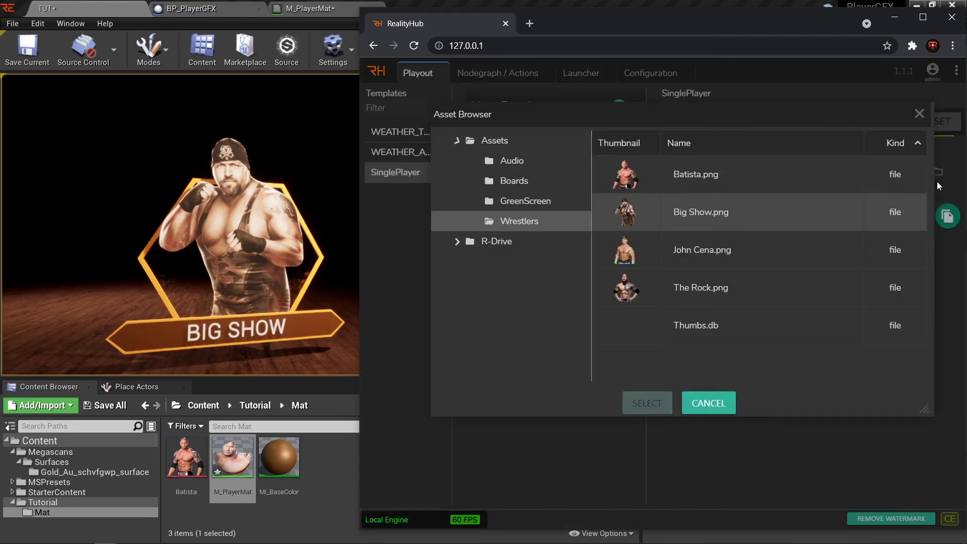
click(634, 286)
click(650, 405)
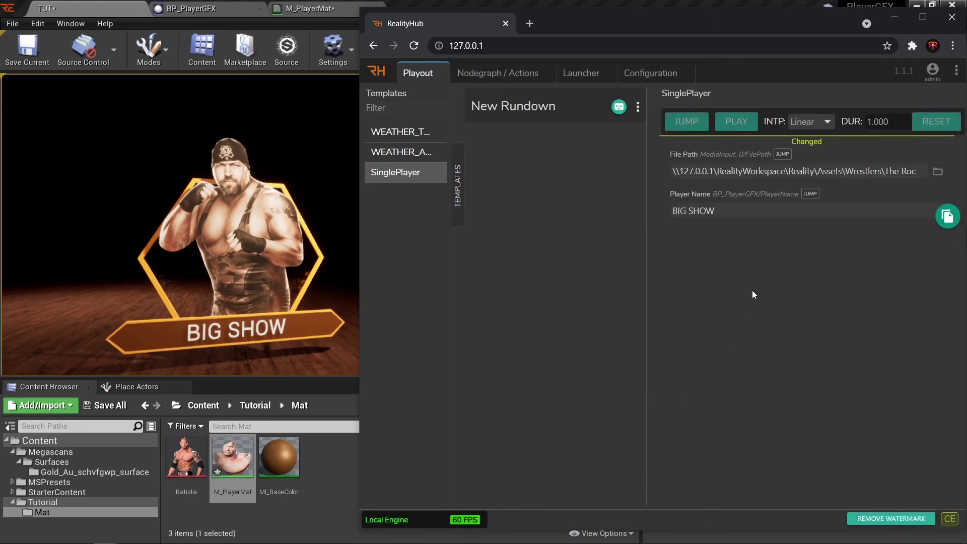
click(732, 209)
text(THE ROCK)
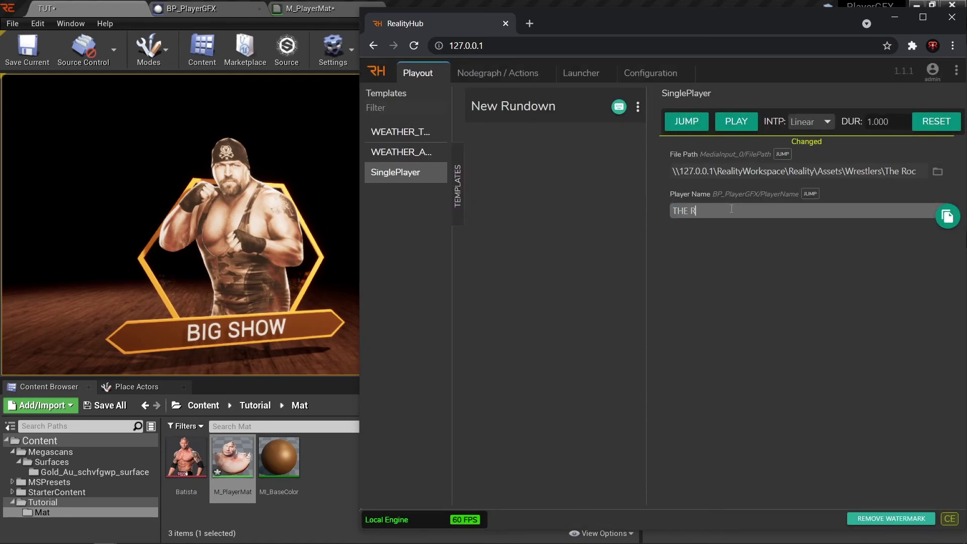
click(742, 288)
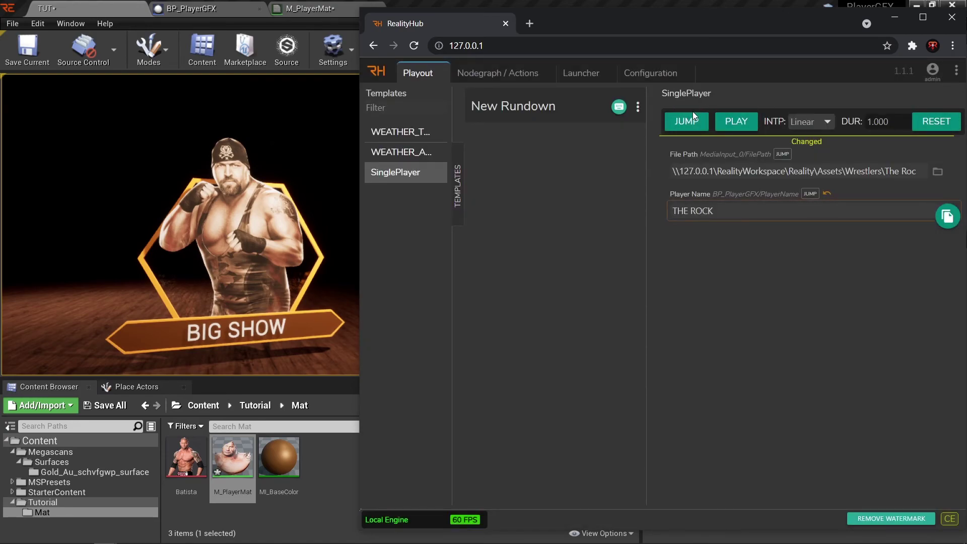
click(690, 122)
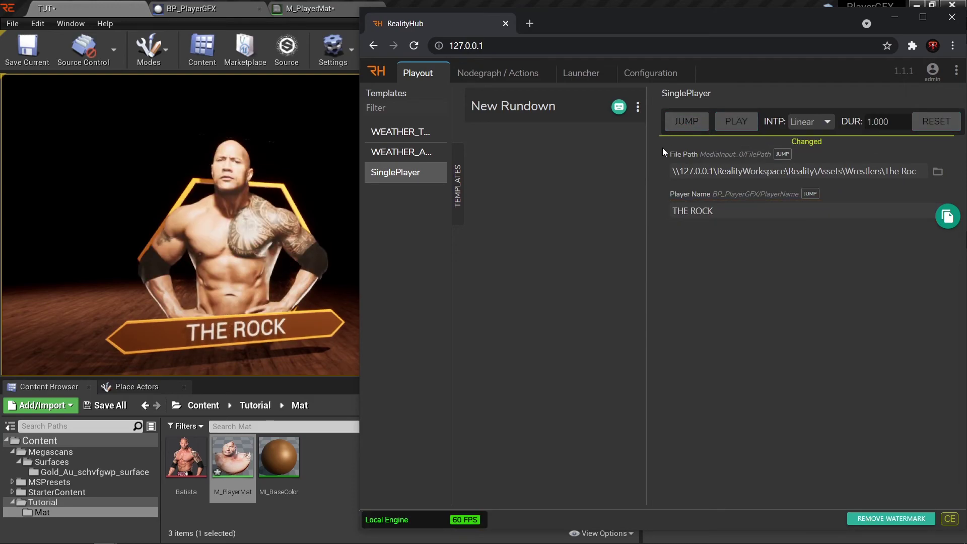
Step: Save the template as two new rundown items, SinglePlayer_Rock and SinglePlayer_JohnCena
click(947, 216)
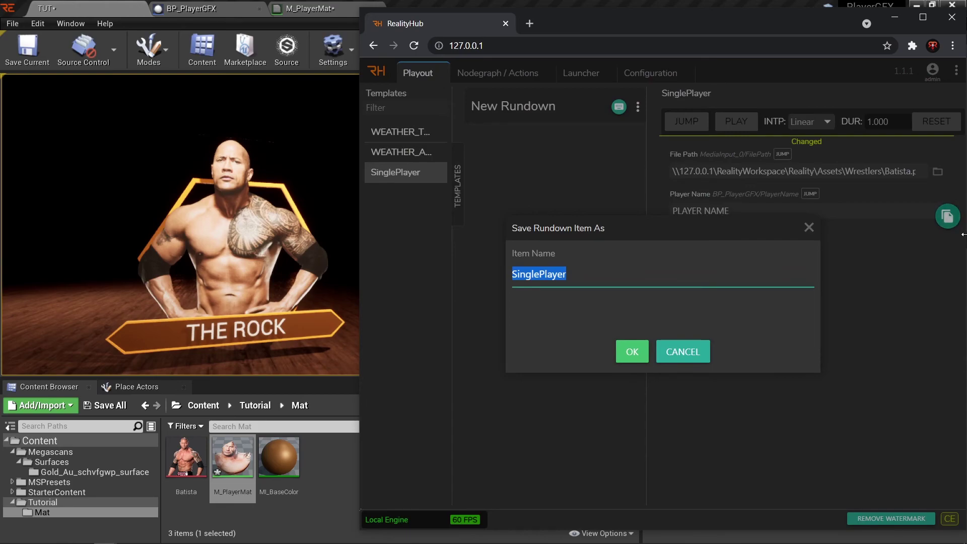
key(End)
text(_)
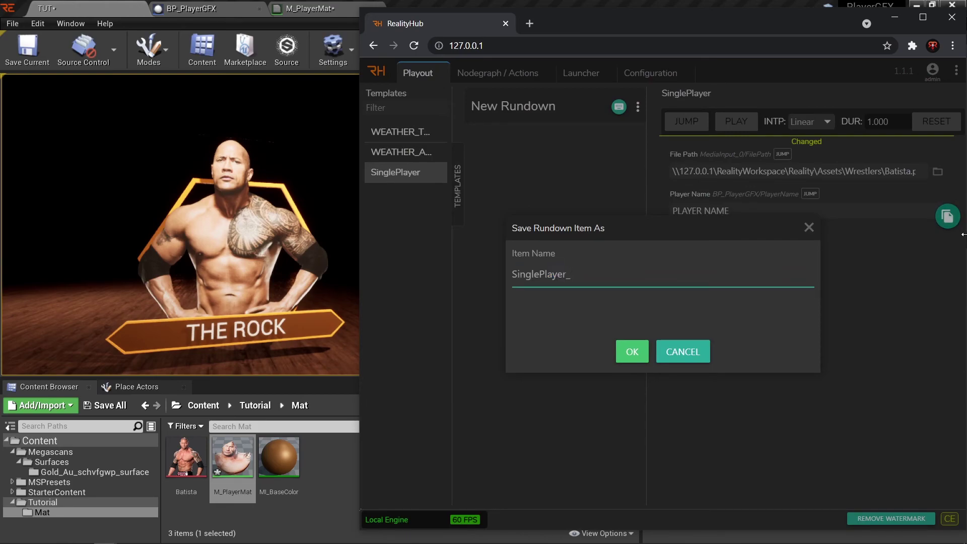
text(Rock)
click(630, 351)
click(947, 218)
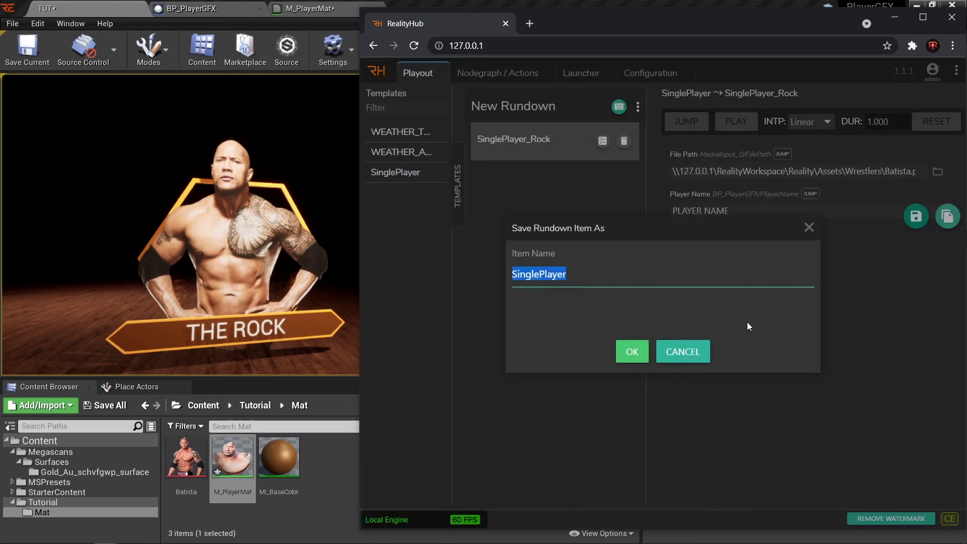
click(615, 272)
text(_)
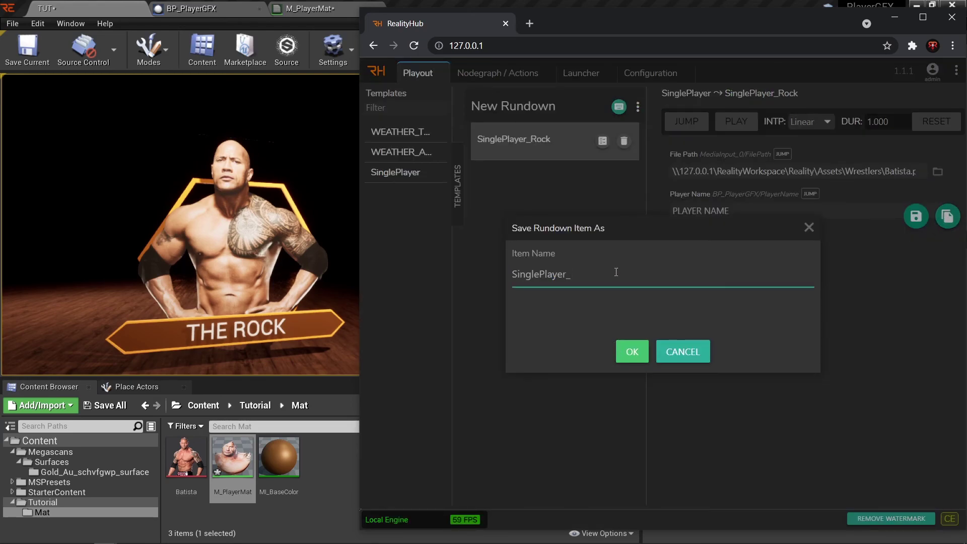
text(JohnCena)
key(Return)
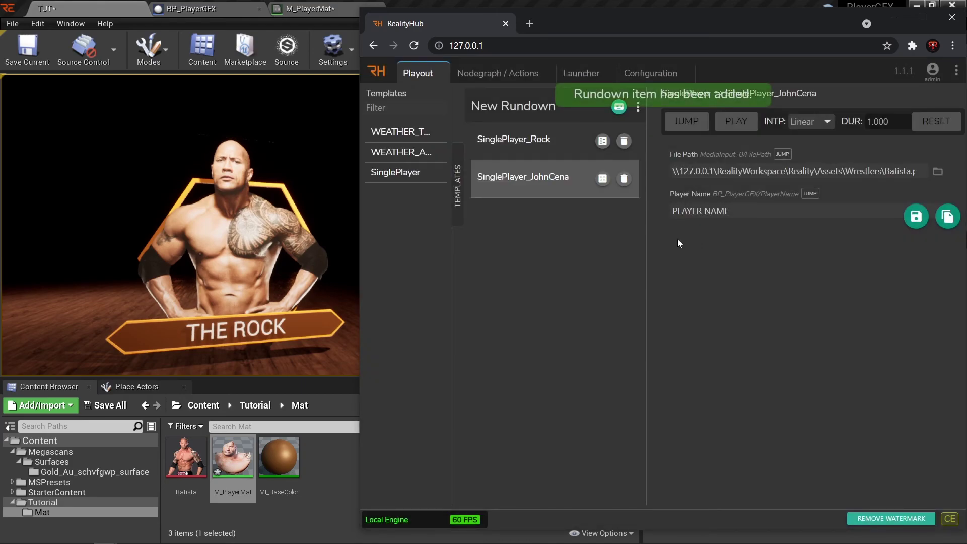
Step: Give SinglePlayer_JohnCena the John Cena.png photo and JOHN CENA name, save it, and jump it to the card
click(936, 173)
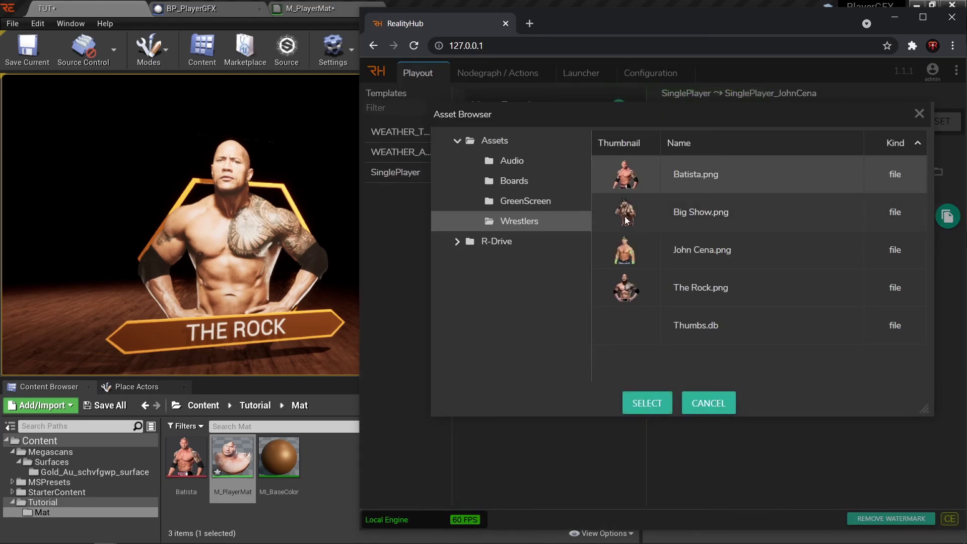
click(627, 255)
click(647, 403)
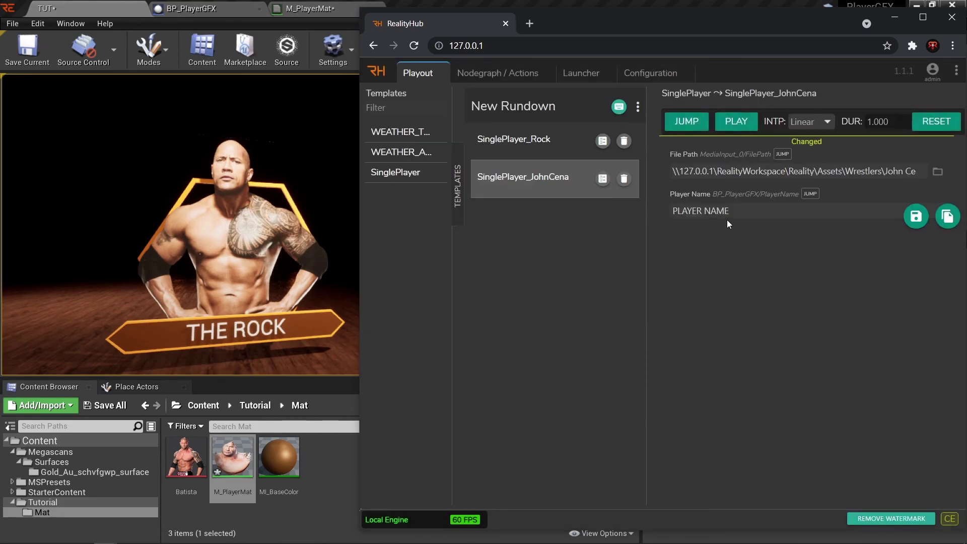
click(727, 212)
text(JOHN )
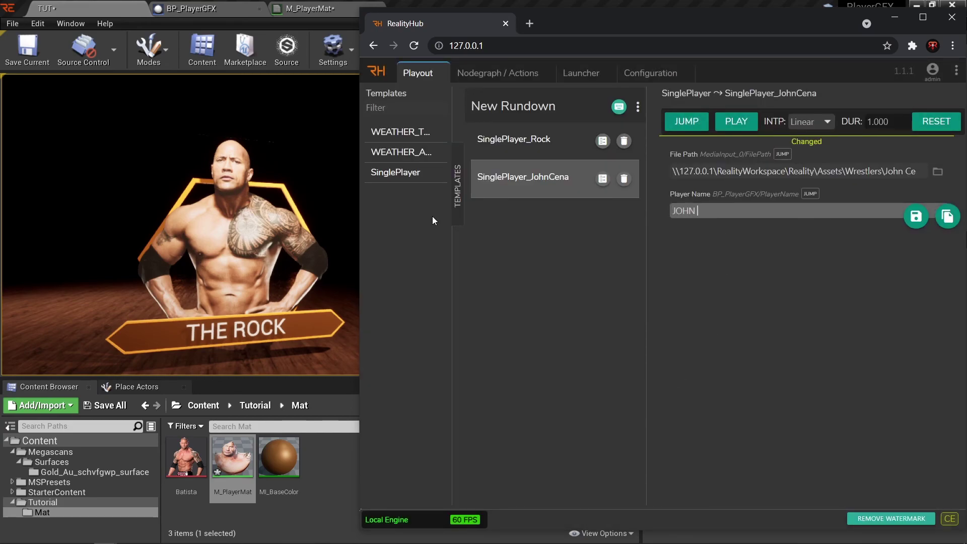
text(CENA)
click(596, 314)
click(915, 216)
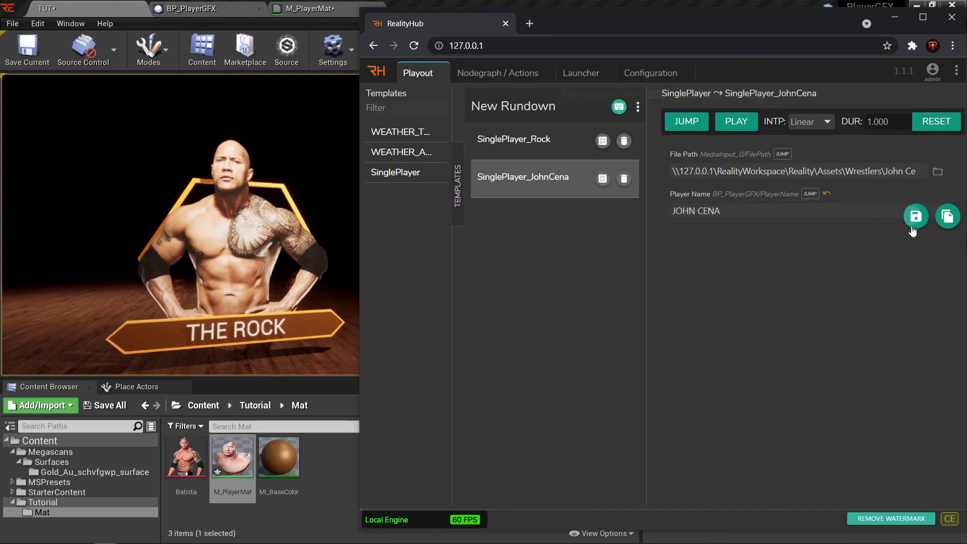
click(689, 121)
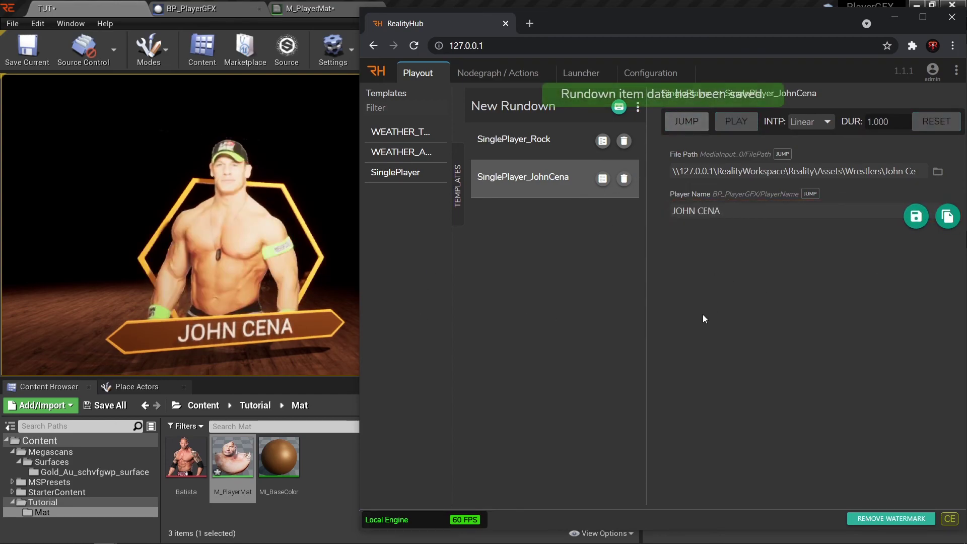
click(516, 147)
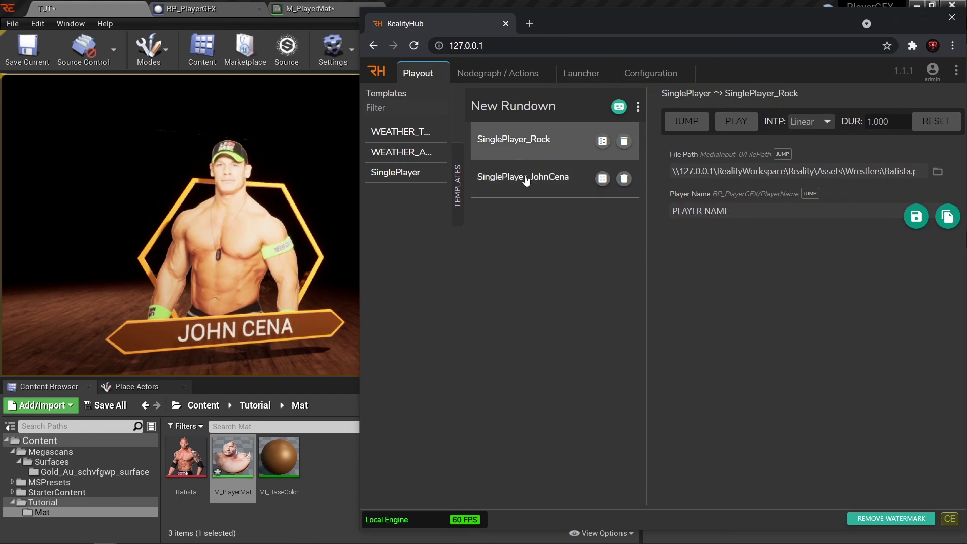
click(526, 177)
click(516, 143)
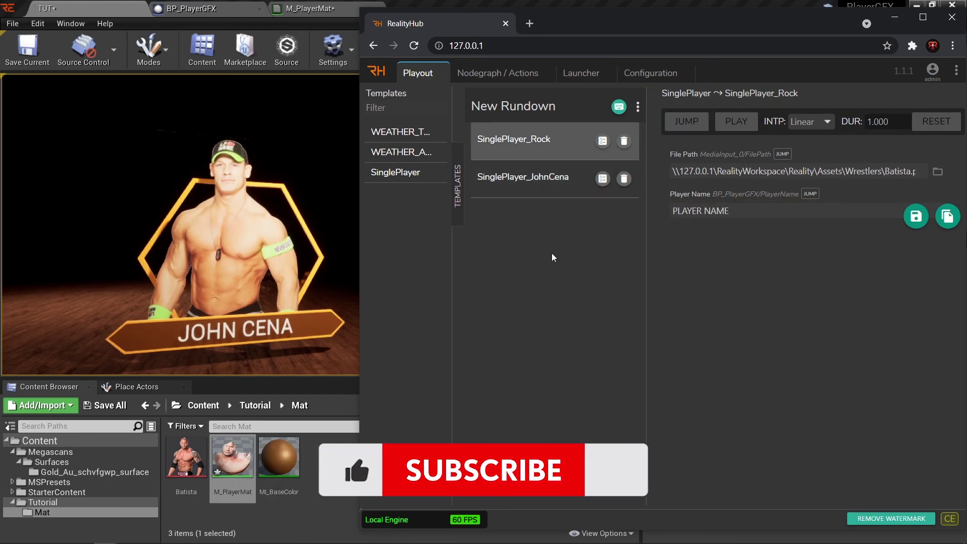